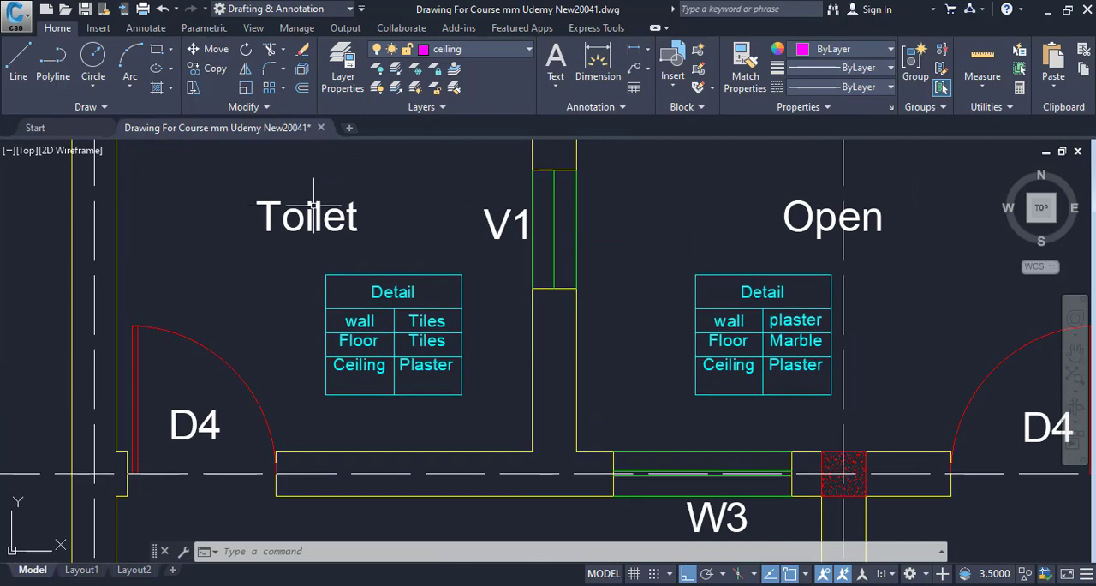
Examine the wall, floor and ceiling finishes in the Detail tables of both toilets and the open area
left_click_drag(379, 277, 384, 333)
scroll(453, 335, "down", 4)
mouse_move(453, 335)
left_mouse_down()
mouse_move(307, 285)
mouse_move(348, 323)
mouse_move(435, 333)
left_mouse_up()
scroll(401, 303, "up", 2)
scroll(228, 307, "up", 4)
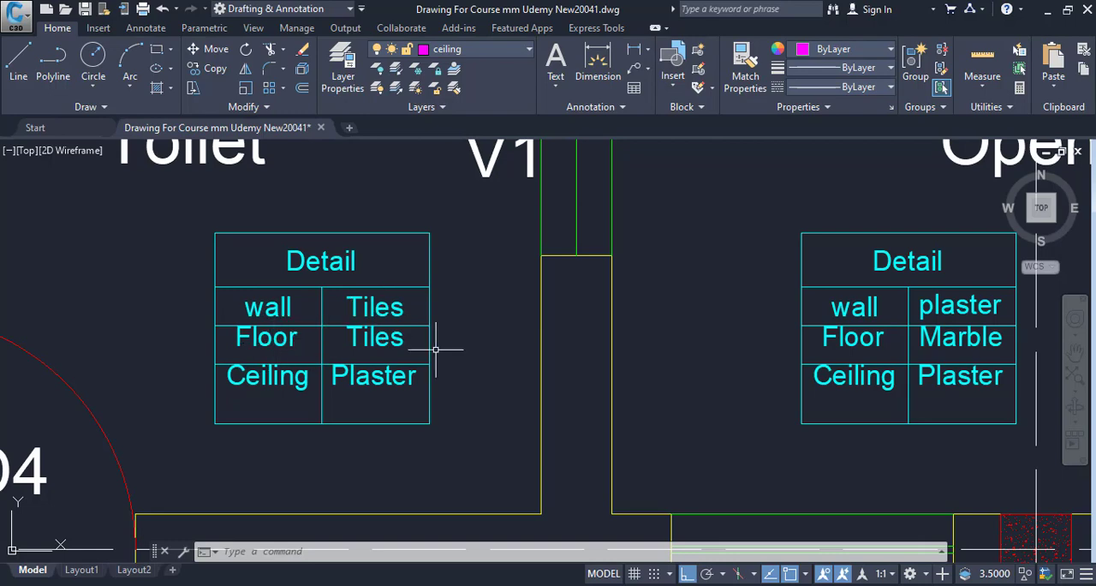
left_click_drag(370, 399, 366, 429)
scroll(538, 401, "down", 4)
left_click_drag(466, 394, 250, 382)
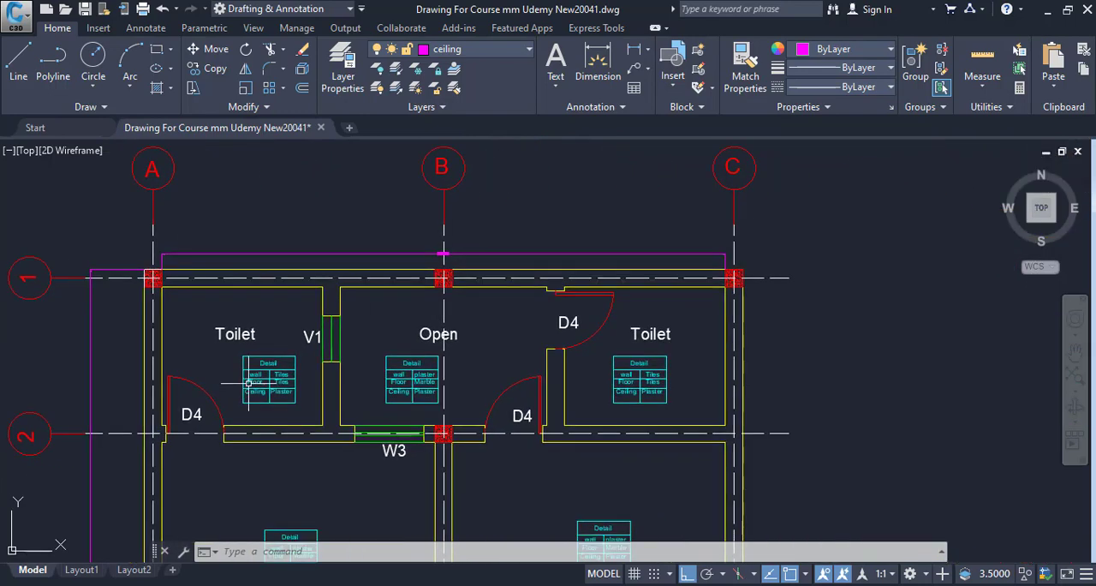
scroll(341, 417, "up", 3)
left_click_drag(424, 373, 367, 375)
scroll(499, 330, "up", 2)
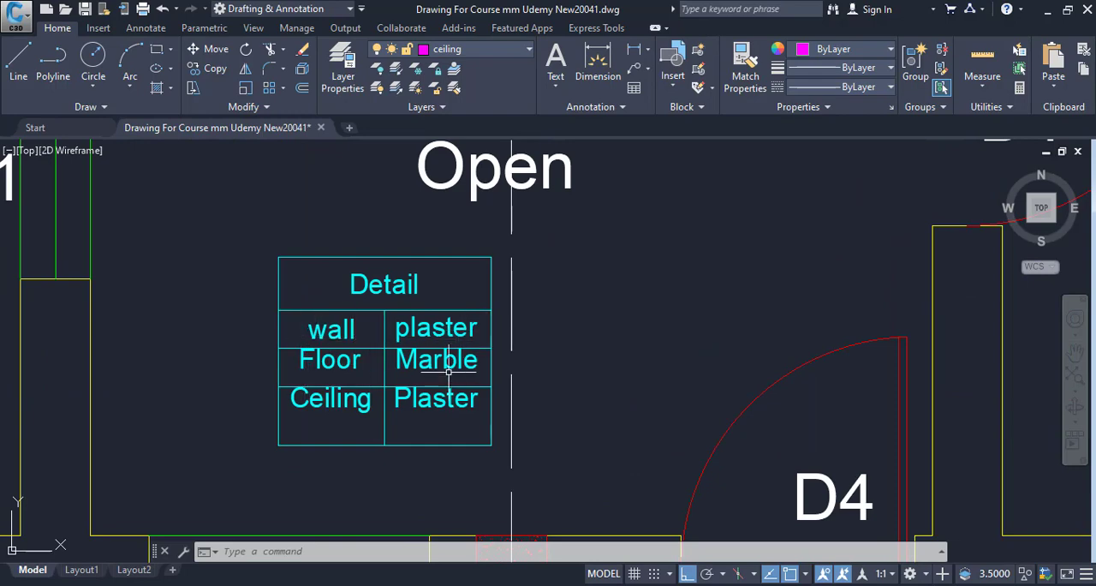
scroll(419, 358, "down", 4)
left_click_drag(413, 358, 216, 331)
scroll(640, 314, "up", 6)
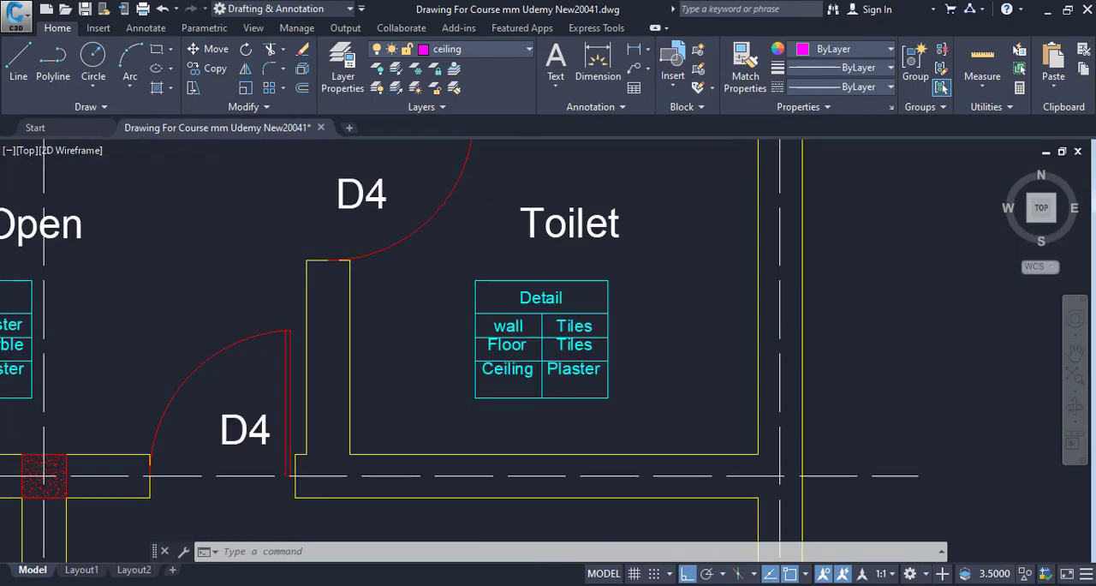
left_click_drag(517, 330, 538, 290)
scroll(401, 288, "down", 6)
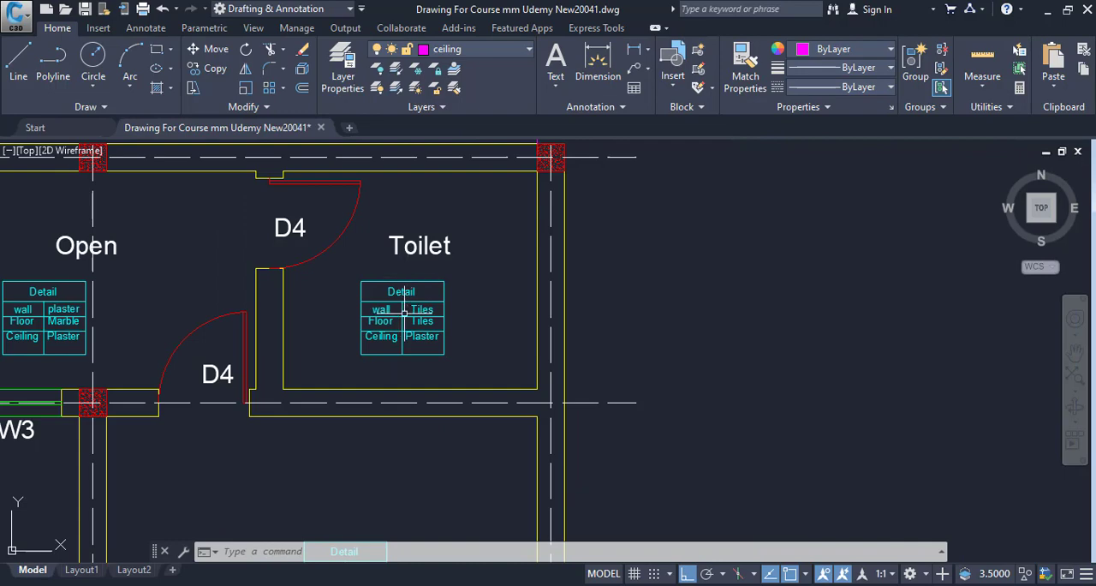
scroll(403, 313, "up", 5)
scroll(456, 424, "down", 10)
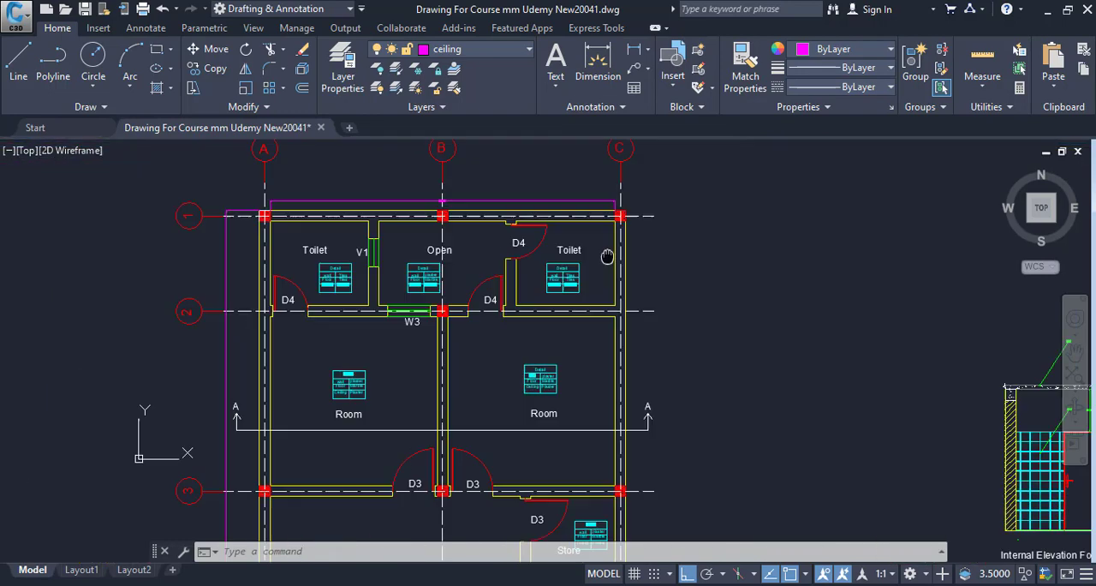
Examine the wall, floor and ceiling finishes in the Detail tables of the two rooms between grid lines 2 and 3
scroll(392, 368, "up", 10)
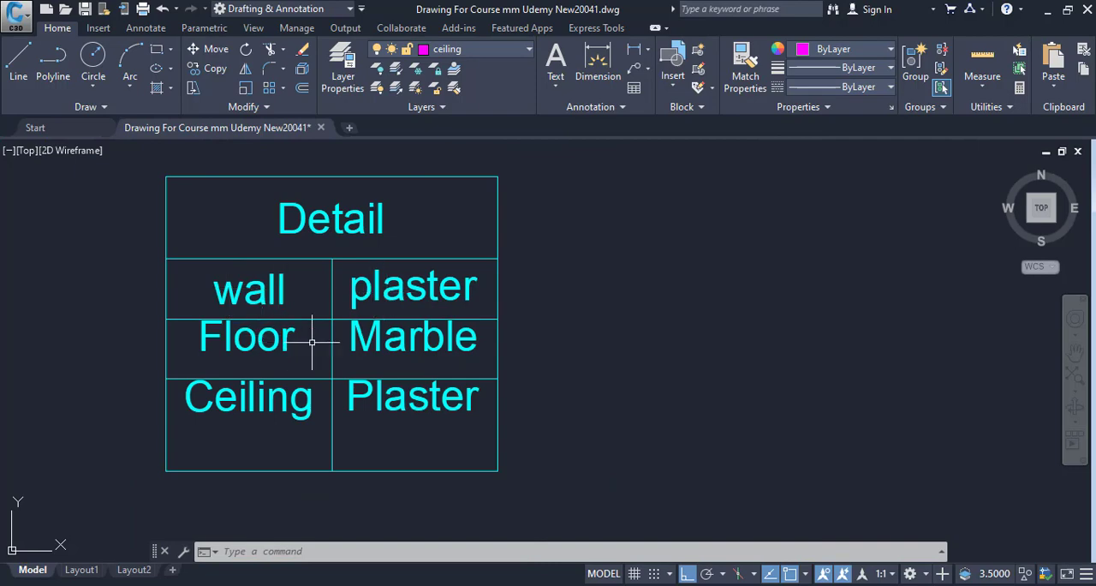
scroll(425, 342, "down", 8)
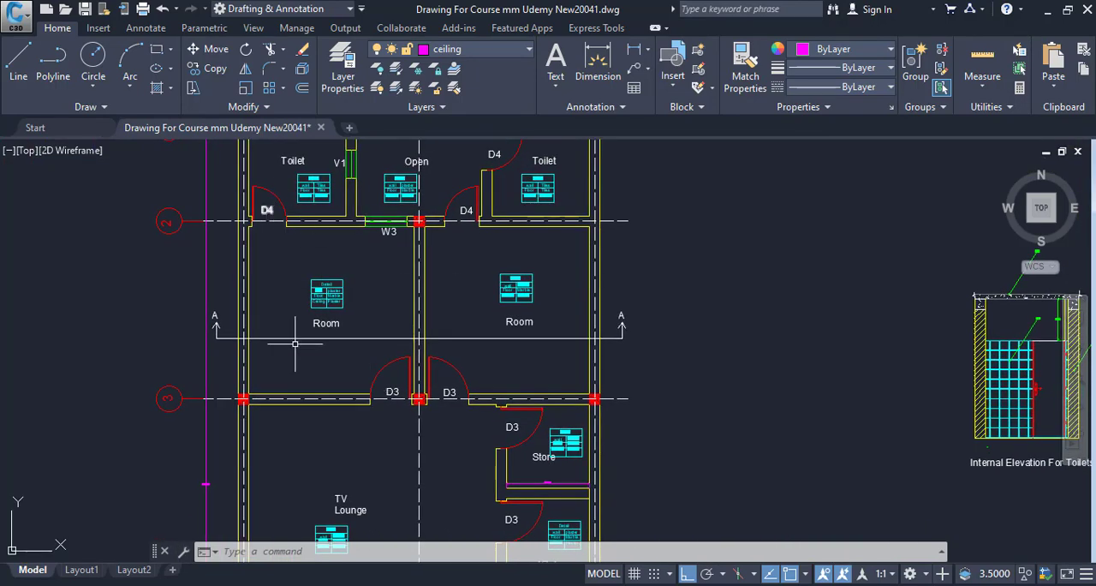
left_click_drag(406, 374, 355, 240)
scroll(489, 255, "up", 11)
left_click_drag(461, 231, 493, 448)
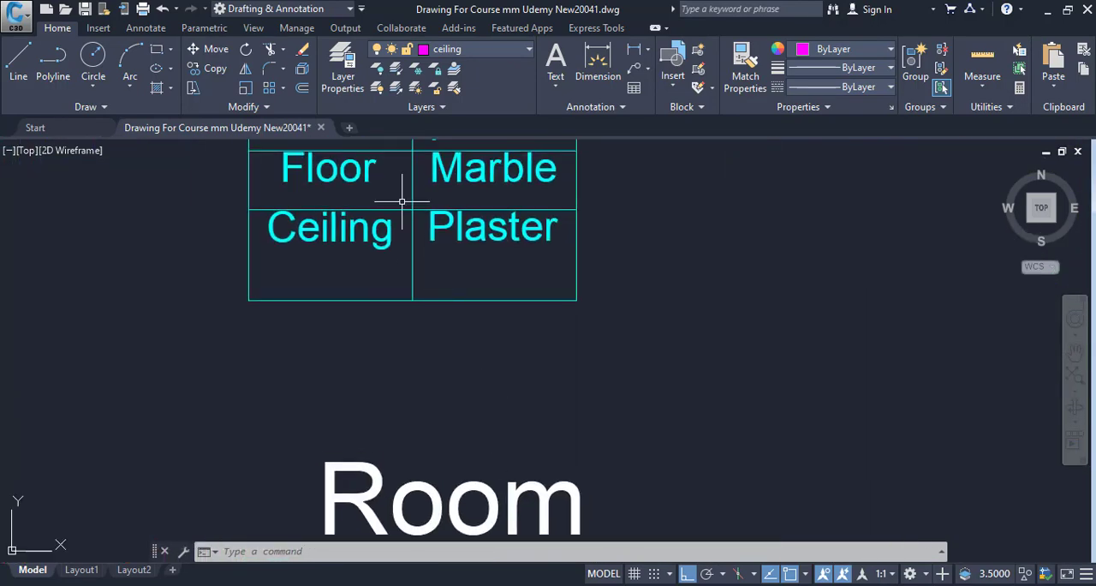
left_click_drag(390, 238, 405, 328)
scroll(497, 377, "down", 8)
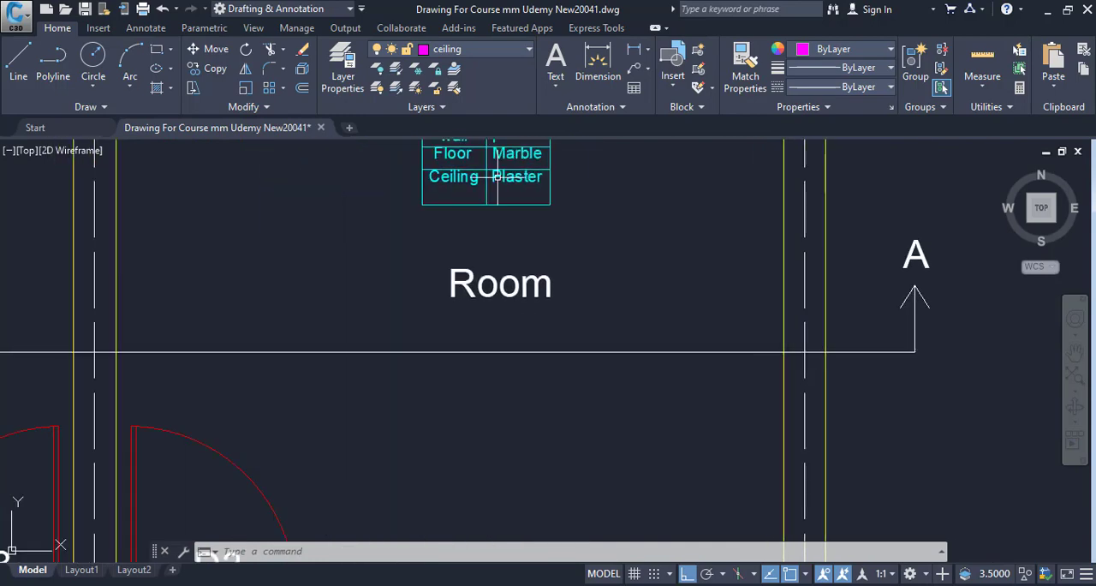
left_click_drag(511, 404, 469, 411)
scroll(360, 287, "up", 5)
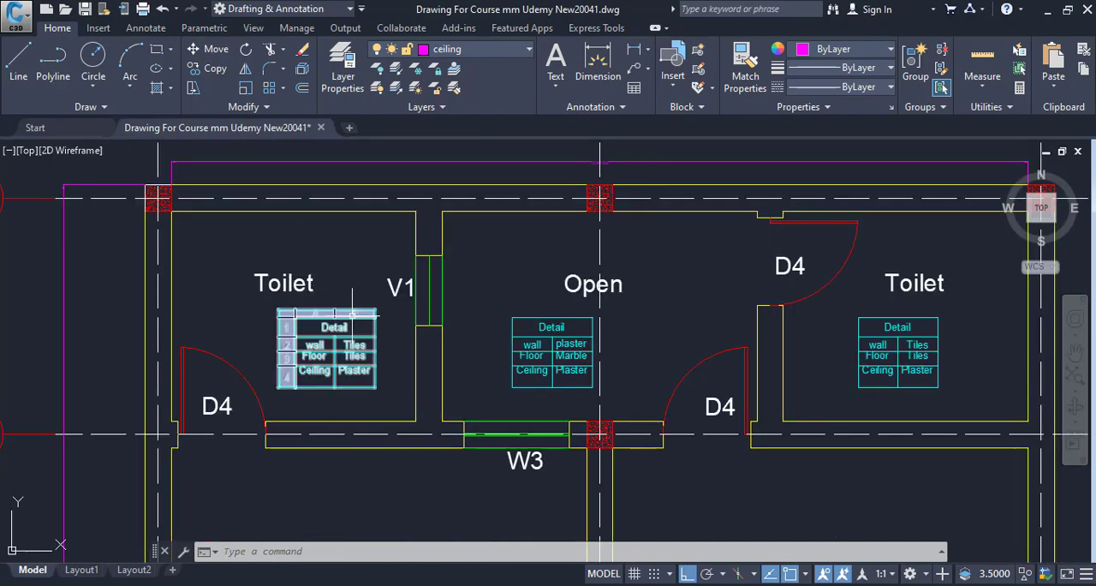
Examine the plan layout of the toilets and open area between grid lines 1 and 2, including ventilator V1 and doors D4
left_click_drag(274, 296, 271, 337)
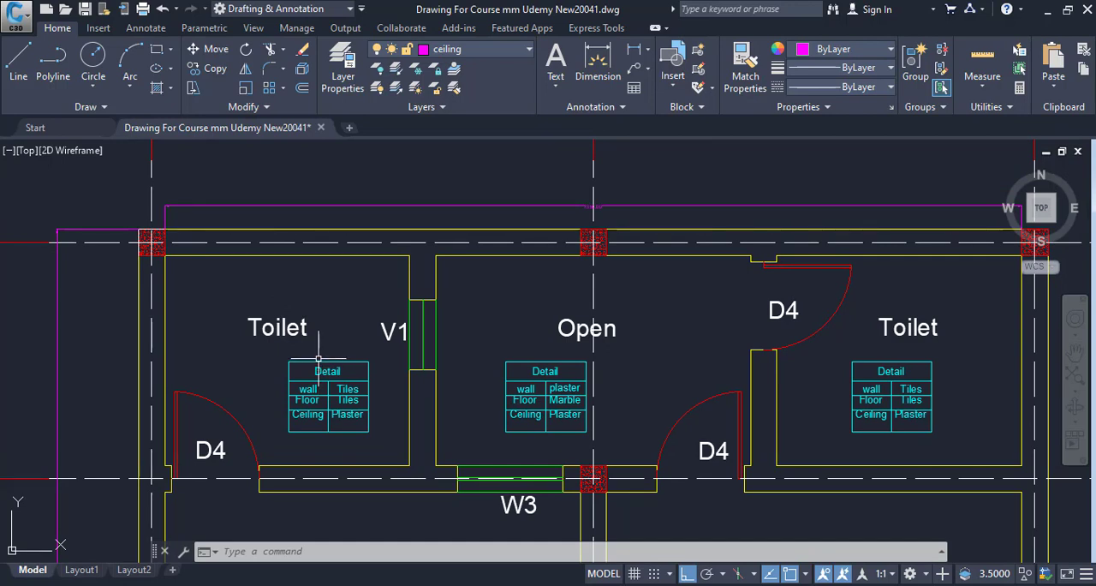
left_click_drag(407, 335, 300, 321)
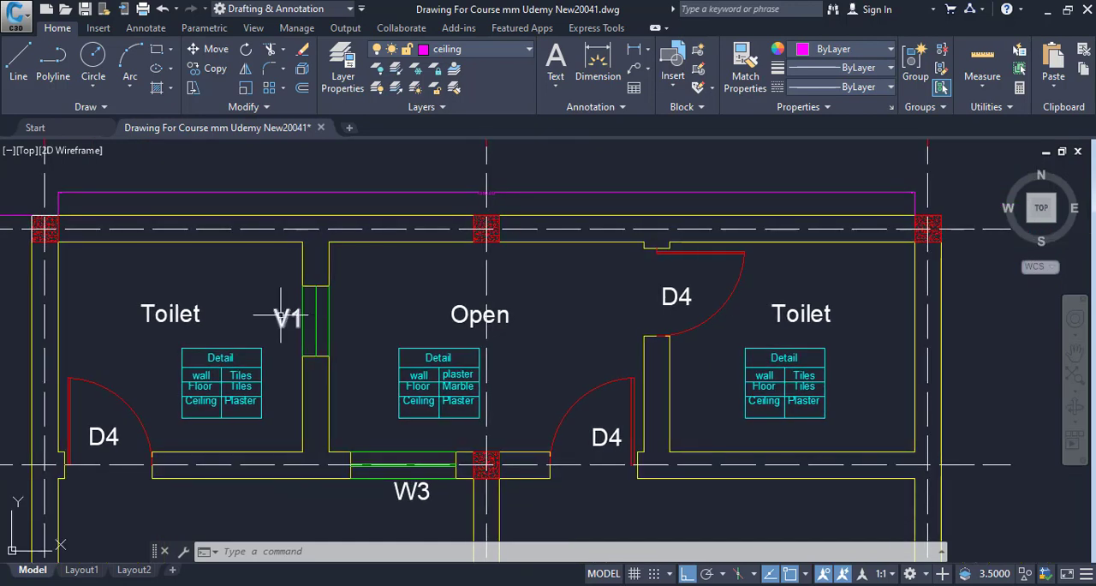
left_click_drag(252, 306, 301, 372)
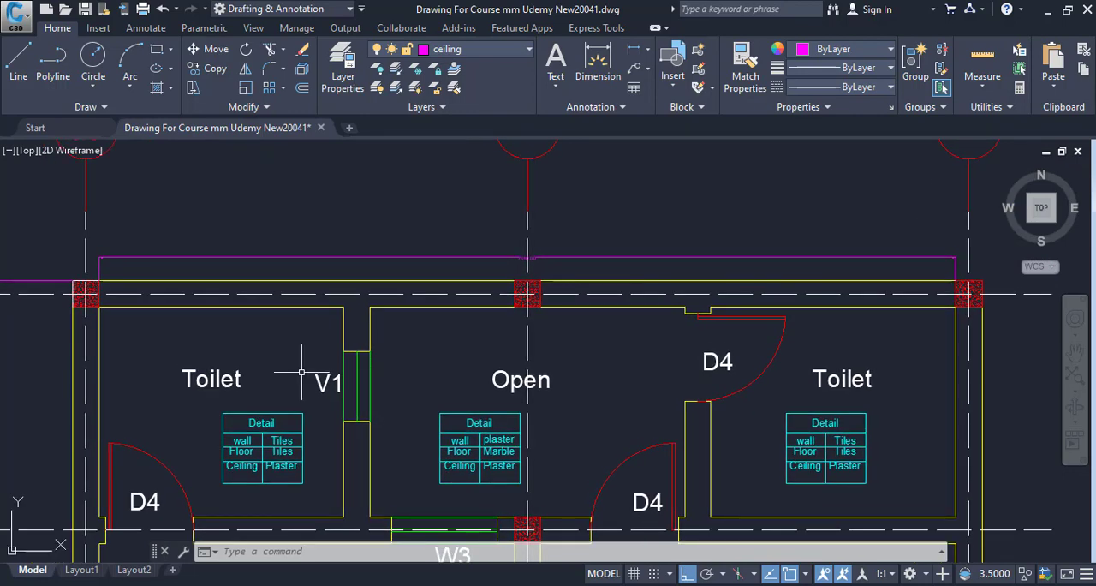
scroll(302, 373, "down", 2)
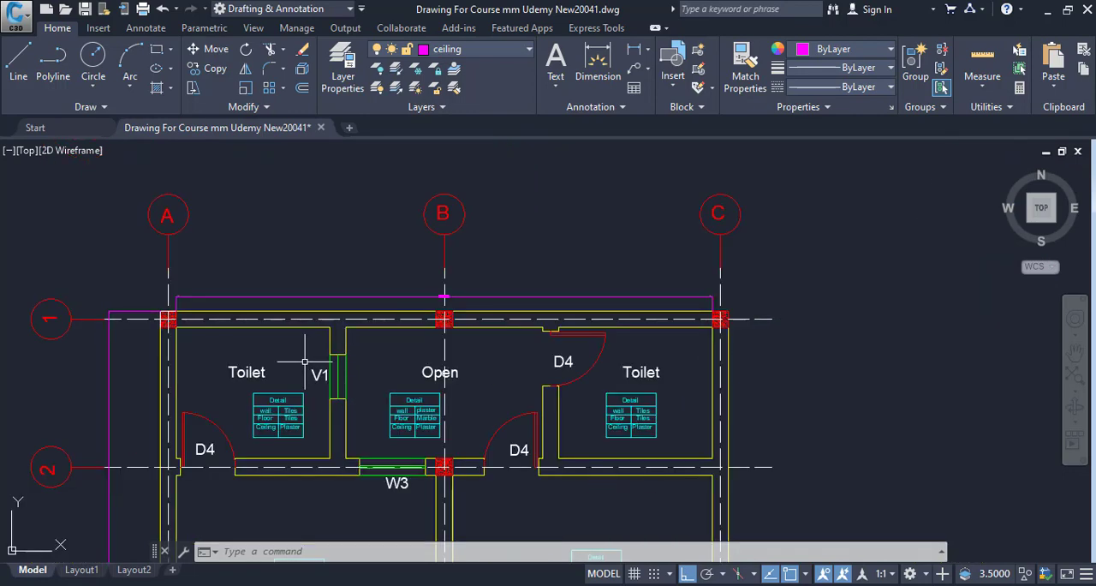
scroll(394, 373, "down", 2)
left_click_drag(301, 374, 223, 368)
scroll(184, 382, "up", 2)
scroll(283, 382, "up", 2)
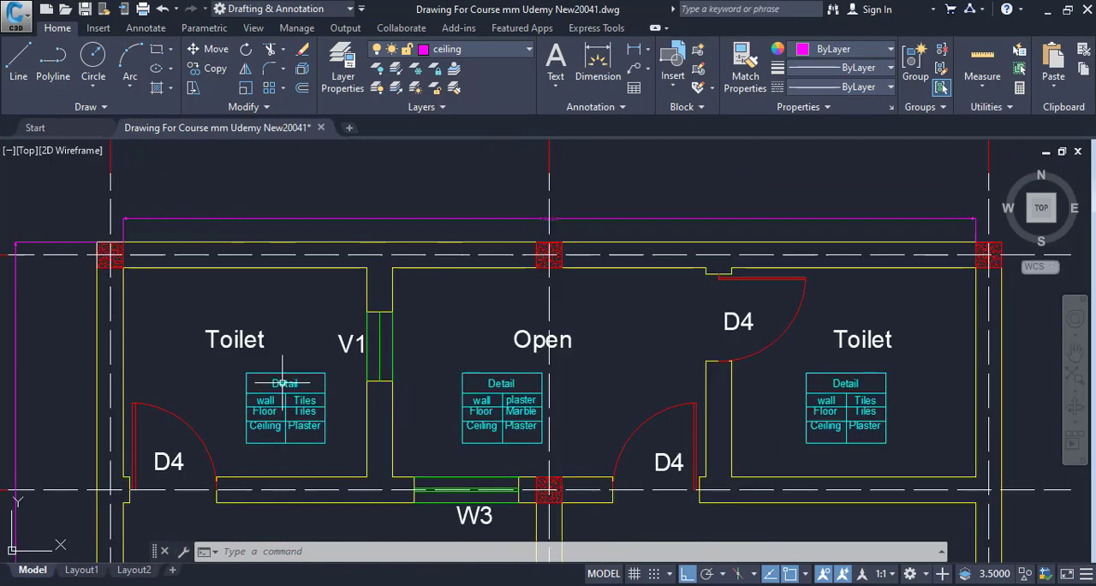
Examine the Internal Elevation For Toilets from its title up to the slab, including the dimensioned height above the wall tiles
scroll(784, 369, "down", 5)
mouse_move(783, 368)
left_mouse_down()
mouse_move(386, 332)
mouse_move(421, 347)
mouse_move(388, 256)
left_mouse_up()
scroll(687, 418, "up", 4)
left_click_drag(692, 408, 535, 423)
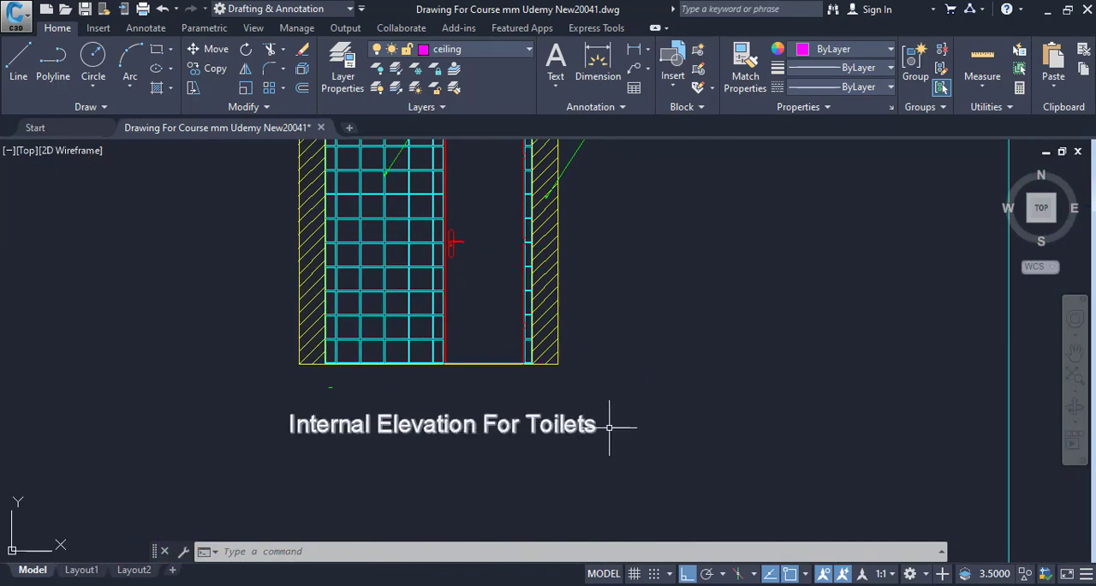
left_click_drag(619, 424, 672, 585)
left_click_drag(536, 392, 545, 452)
scroll(482, 381, "up", 2)
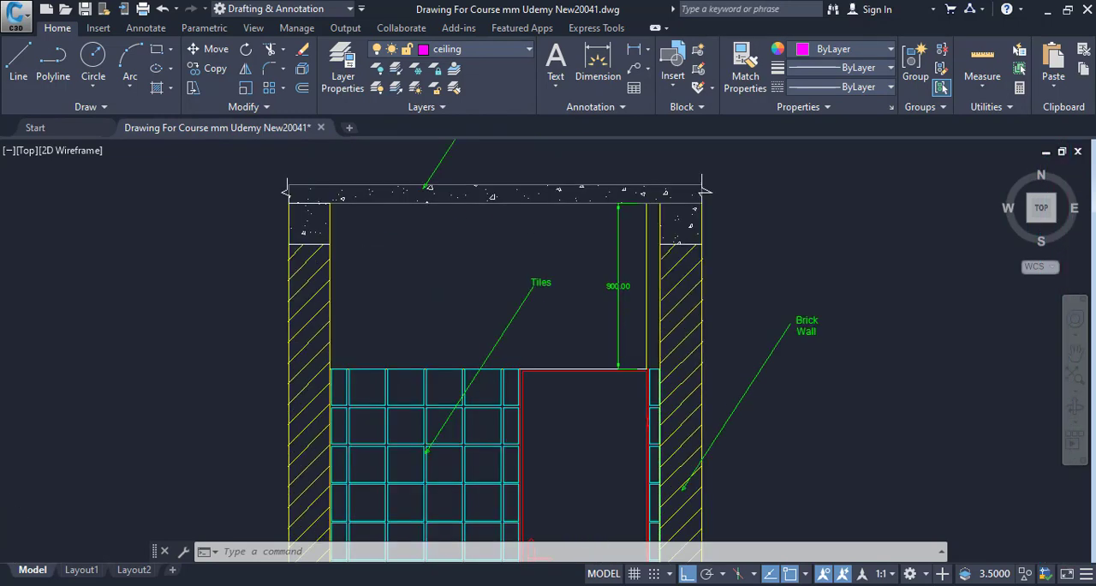
scroll(372, 371, "up", 2)
left_click_drag(634, 380, 563, 304)
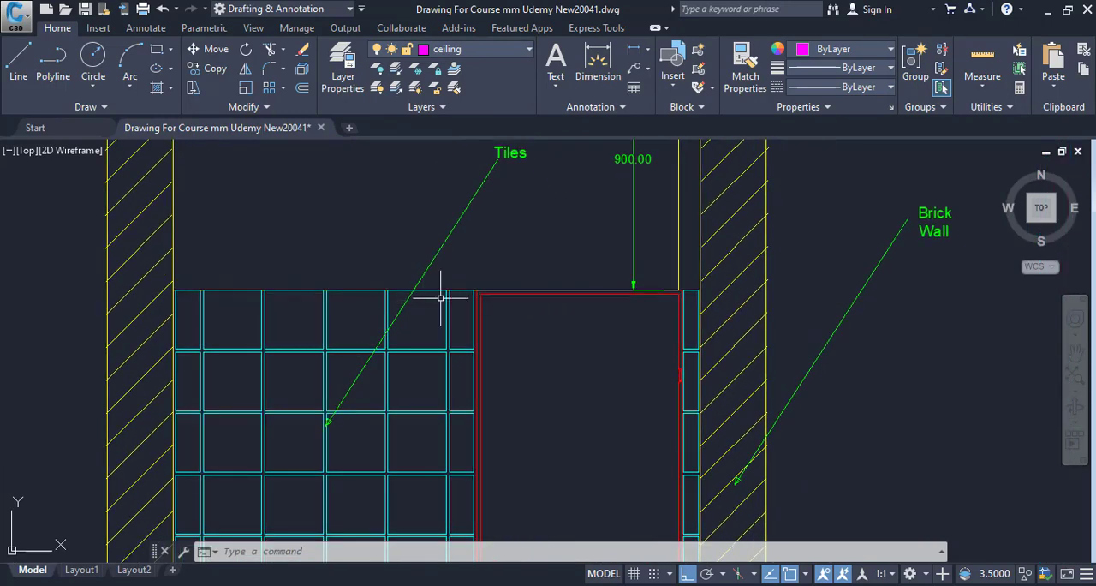
left_click_drag(416, 289, 438, 415)
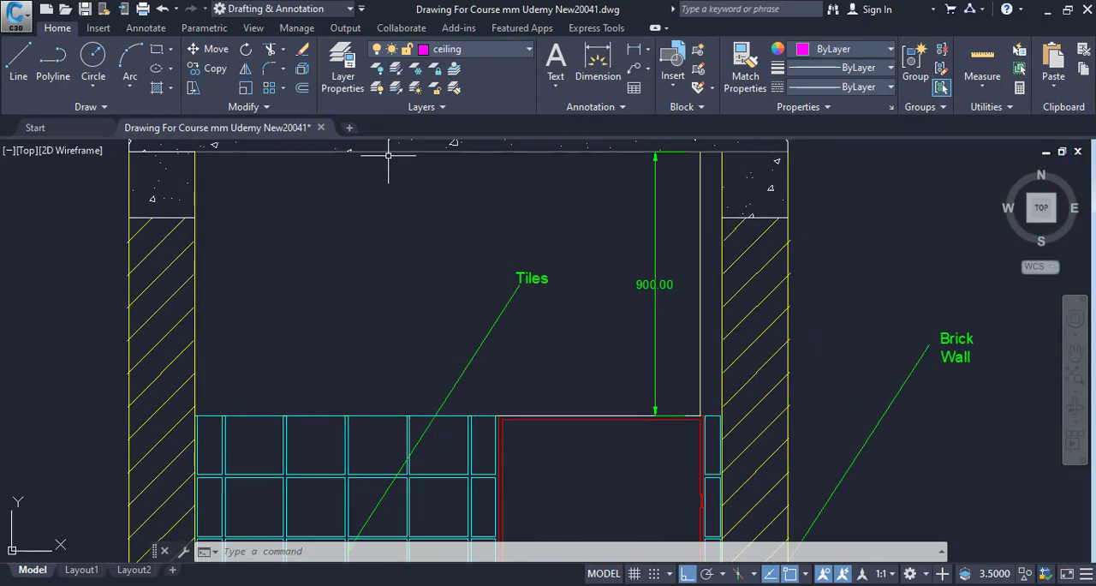
Examine the wall tile grid and the door opening in the toilets' internal elevation
scroll(434, 274, "down", 2)
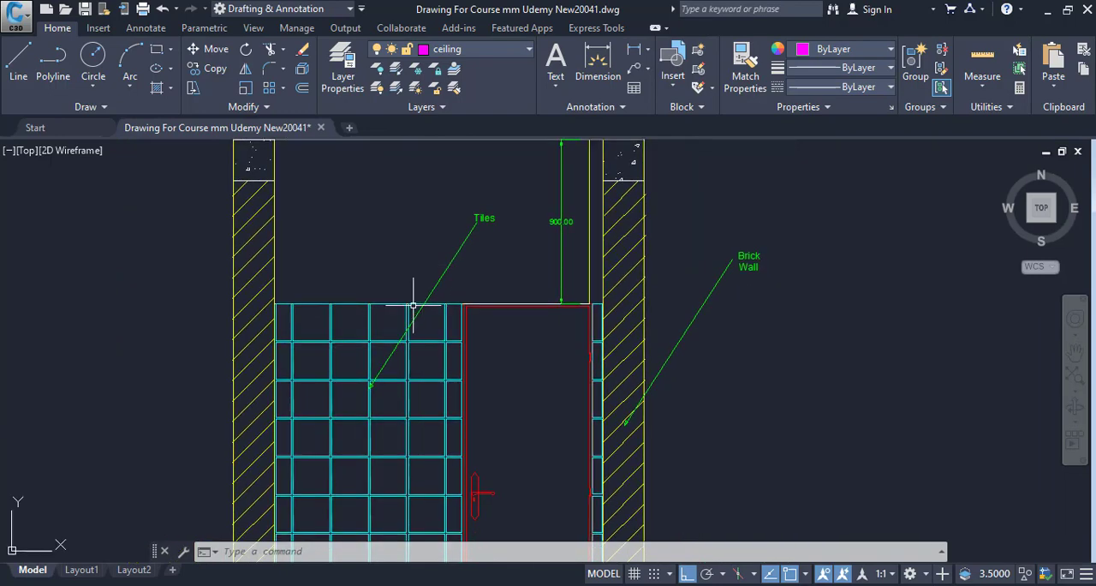
left_click_drag(413, 306, 447, 232)
left_click_drag(411, 329, 407, 279)
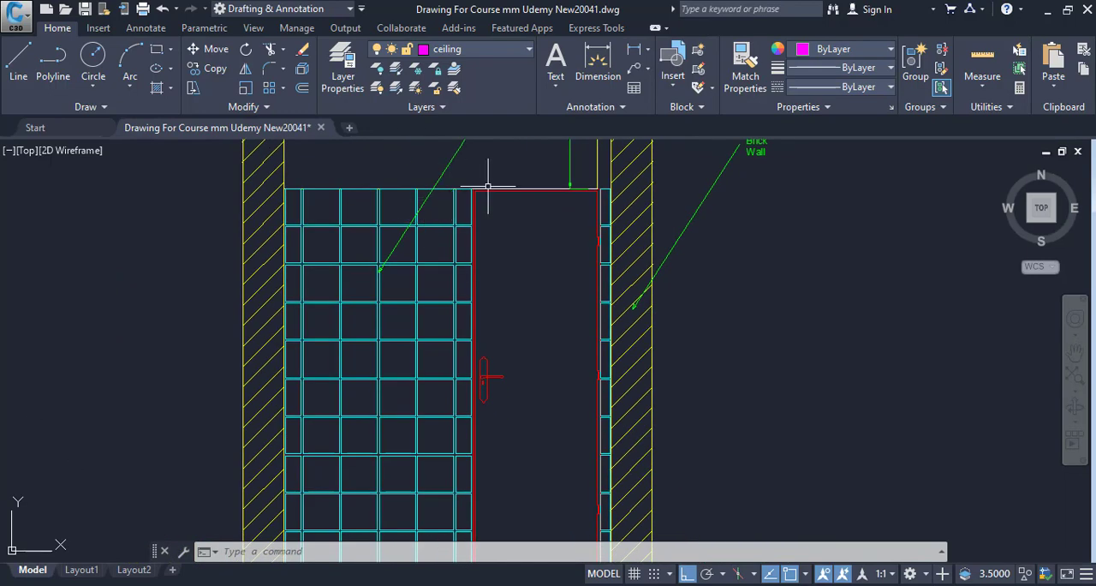
scroll(484, 325, "down", 3)
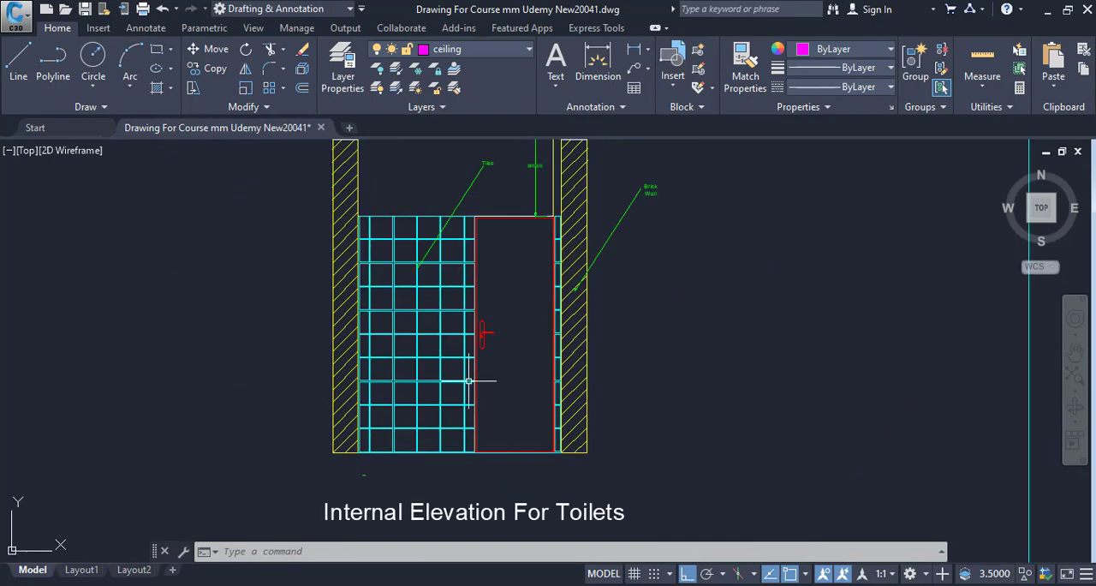
scroll(452, 219, "up", 3)
scroll(452, 219, "down", 2)
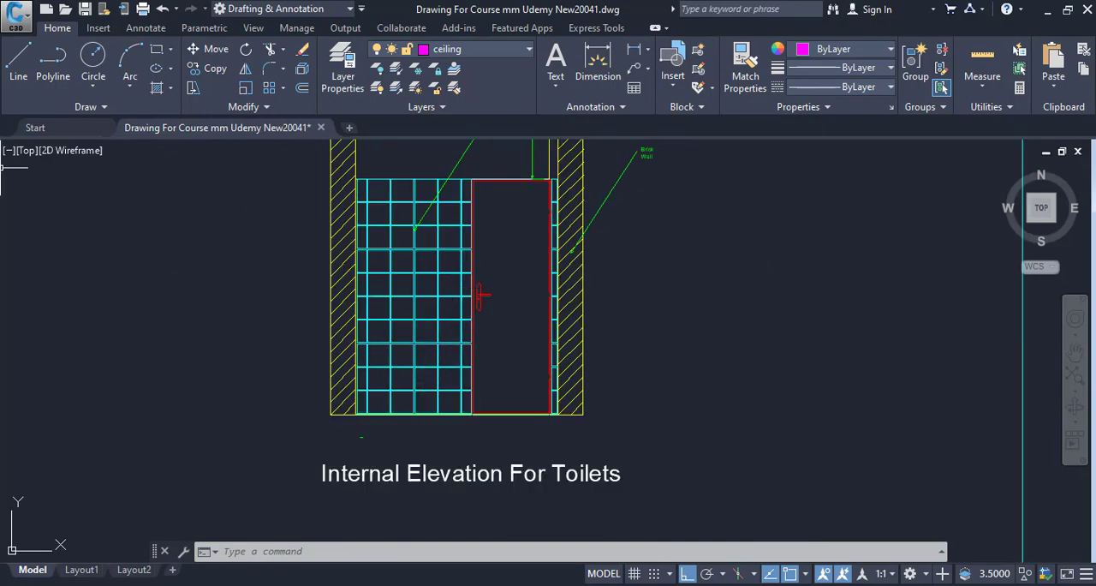
scroll(437, 271, "up", 2)
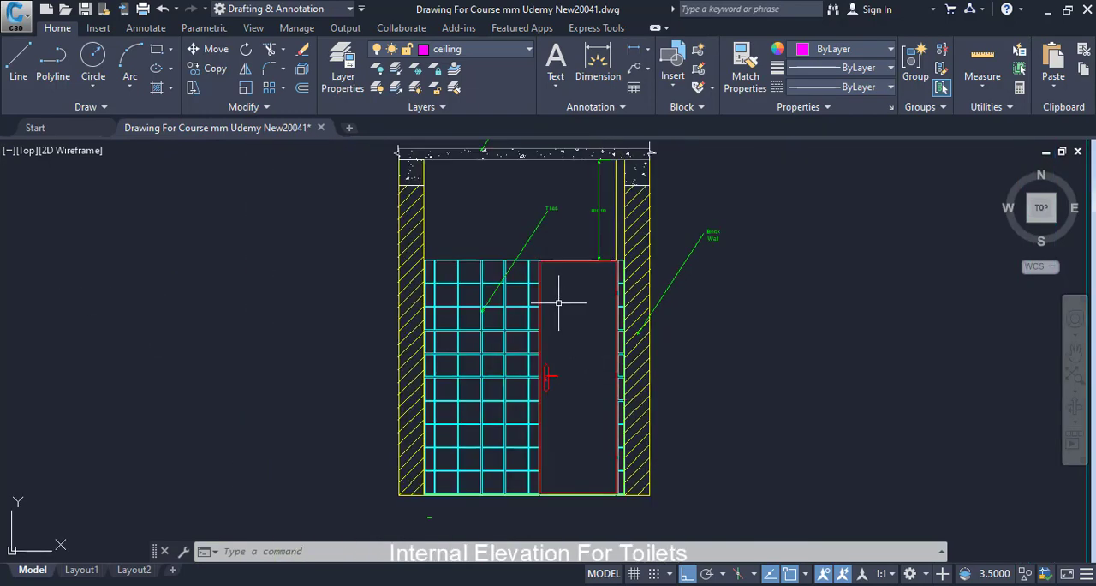
scroll(560, 294, "up", 4)
left_click_drag(519, 301, 583, 249)
left_click_drag(288, 301, 736, 220)
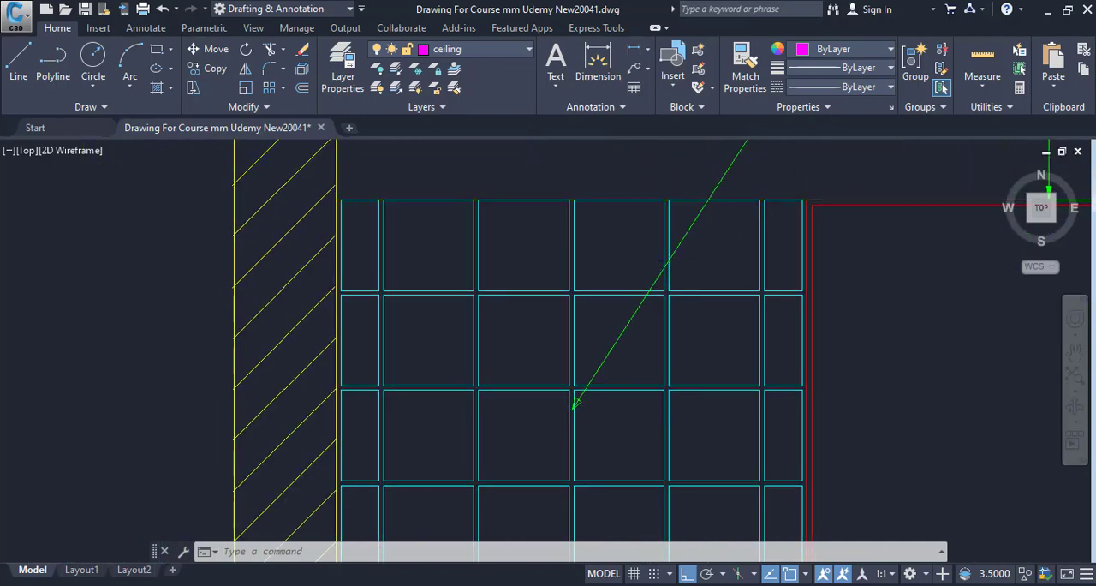
scroll(681, 276, "down", 3)
mouse_move(680, 277)
left_mouse_down()
mouse_move(601, 172)
mouse_move(478, 283)
left_mouse_up()
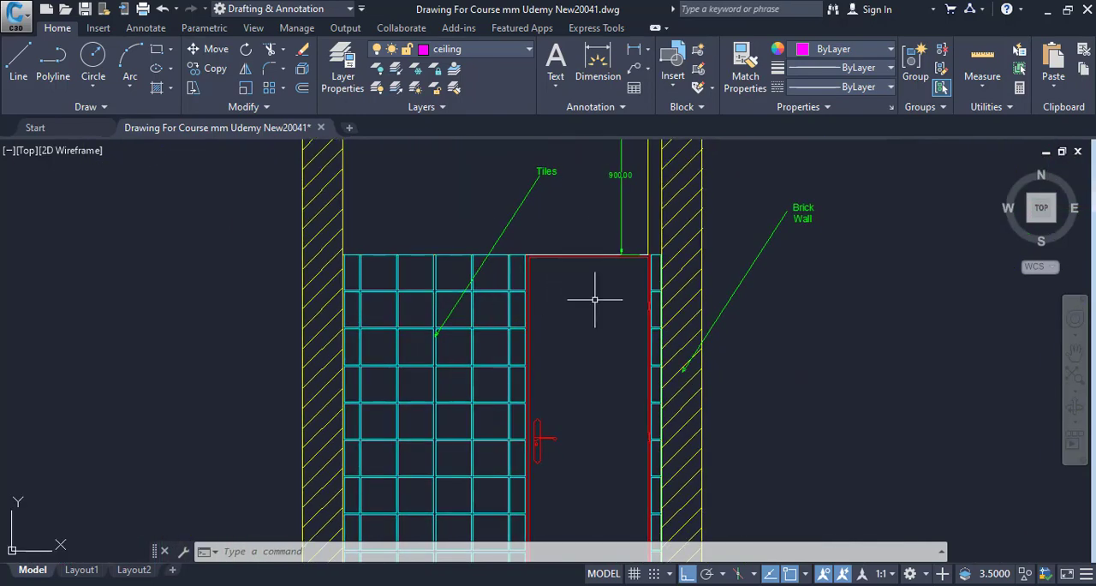
Locate the Doors and Windows Schedule and read the widths and heights of the door, window and ventilator entries
scroll(572, 331, "down", 4)
left_click_drag(572, 331, 933, 335)
scroll(413, 339, "down", 4)
left_click_drag(432, 336, 753, 338)
left_click_drag(385, 330, 871, 344)
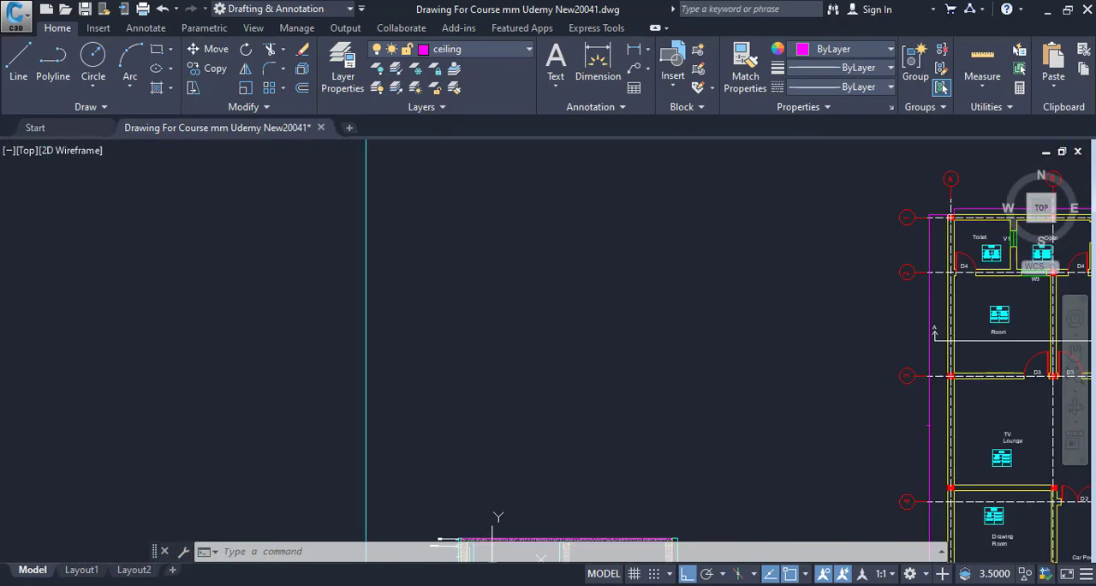
left_click_drag(532, 341, 692, 276)
scroll(649, 289, "down", 8)
scroll(496, 276, "up", 8)
scroll(237, 286, "up", 4)
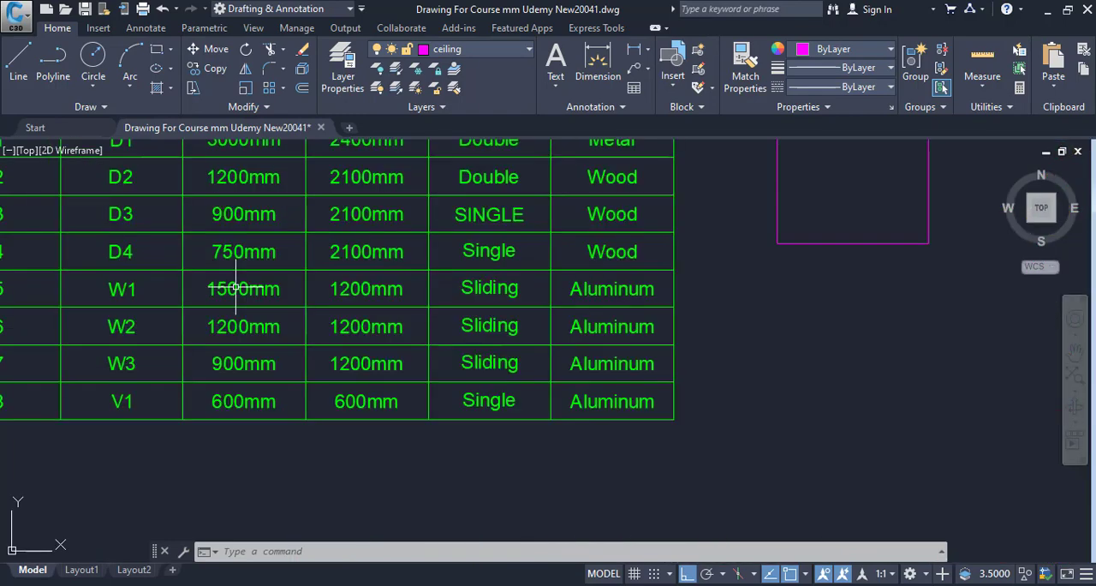
left_click_drag(237, 286, 277, 388)
scroll(471, 330, "down", 6)
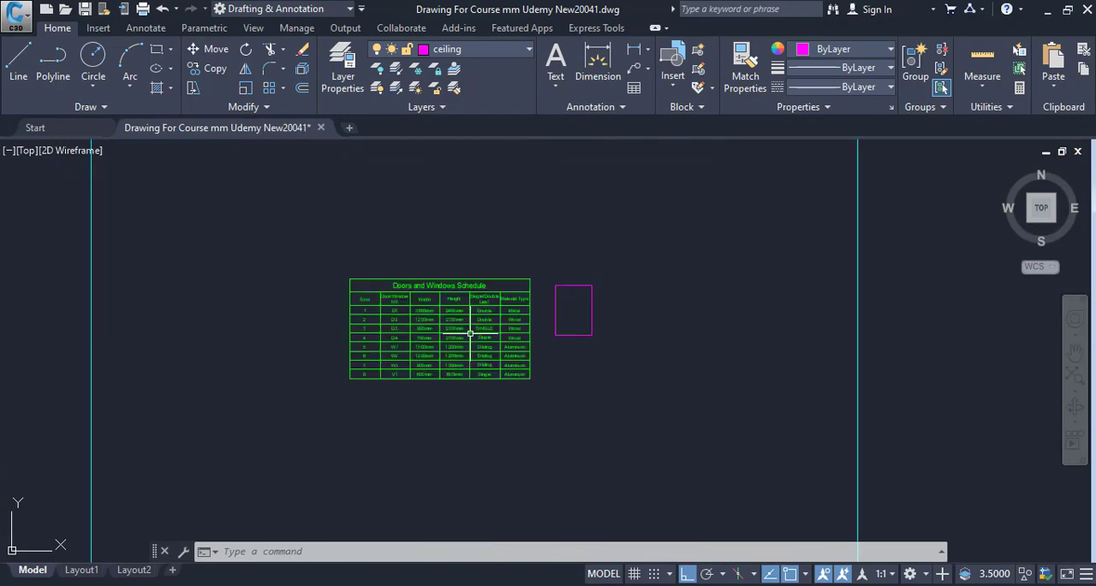
Check the walls, doors and ventilator of the toilets in the floor plan against the Internal Elevation For Toilets
left_click_drag(471, 329, 54, 258)
scroll(563, 246, "down", 6)
left_click_drag(365, 230, 475, 298)
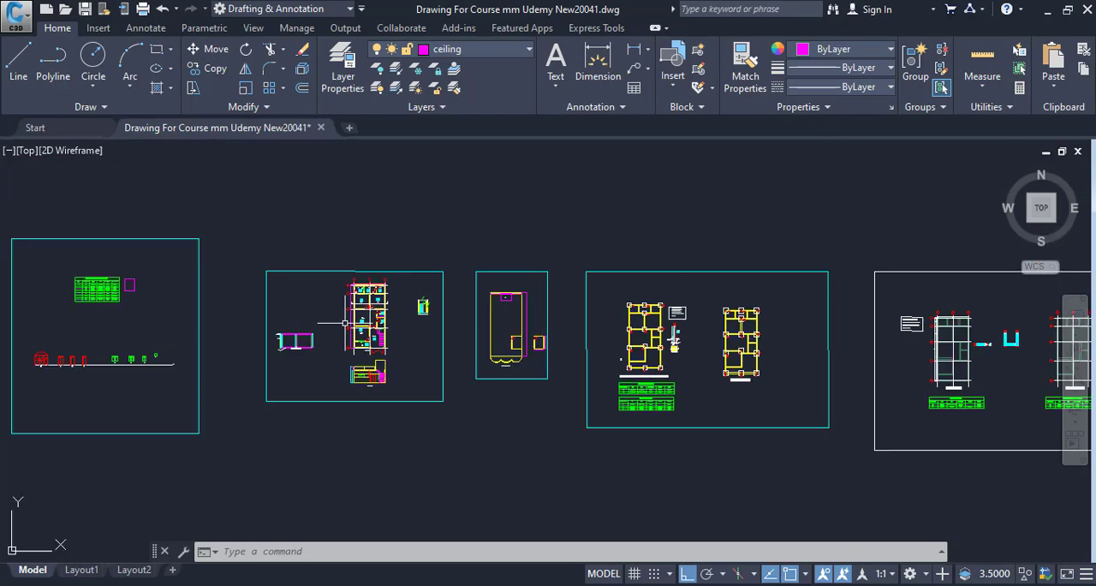
scroll(475, 299, "up", 4)
scroll(475, 298, "up", 10)
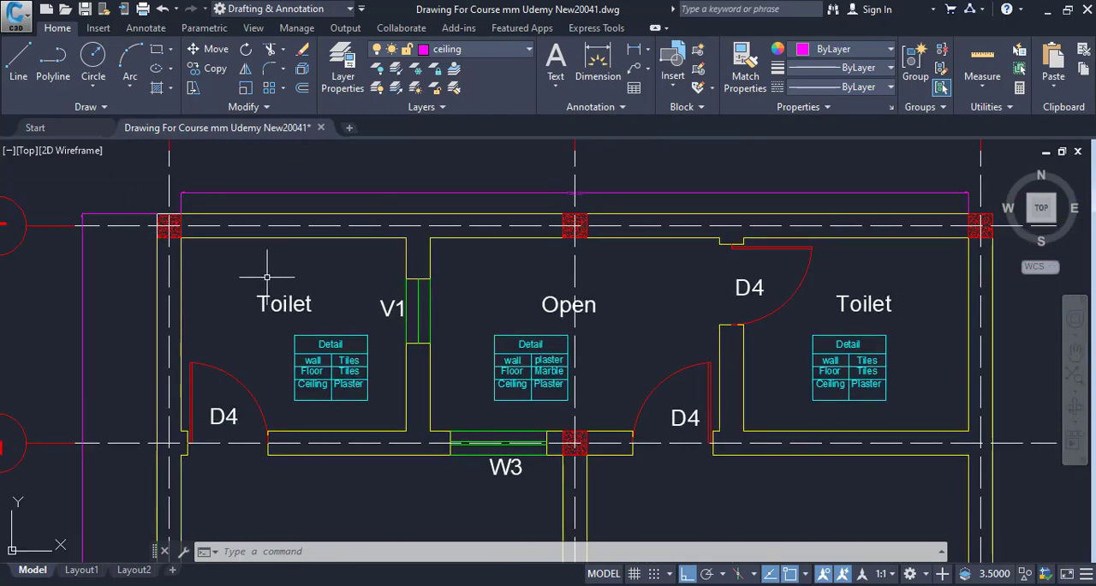
left_click_drag(220, 253, 248, 295)
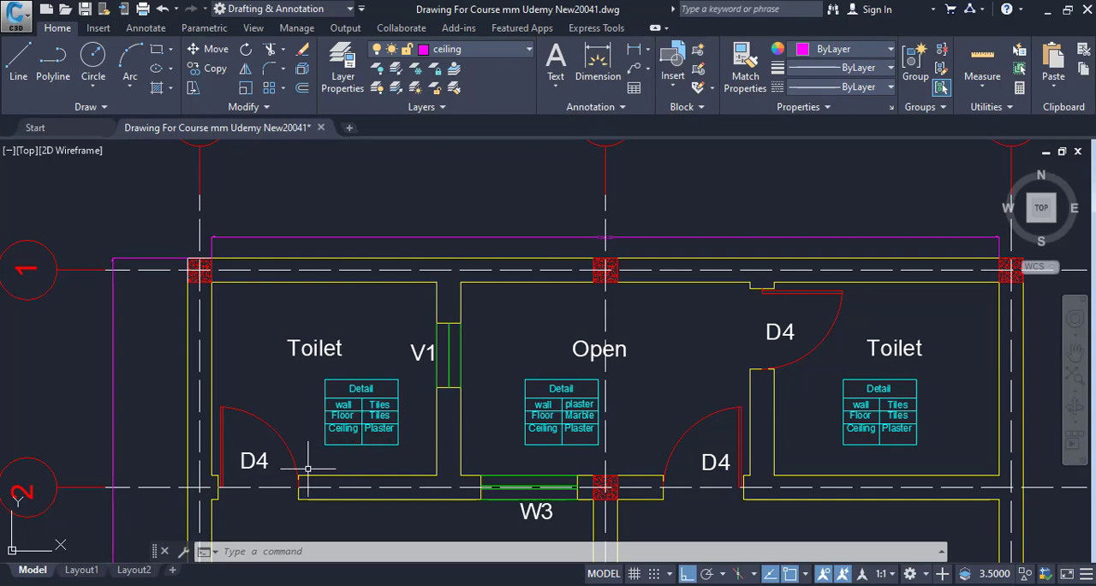
scroll(383, 373, "down", 4)
left_click_drag(376, 385, 238, 357)
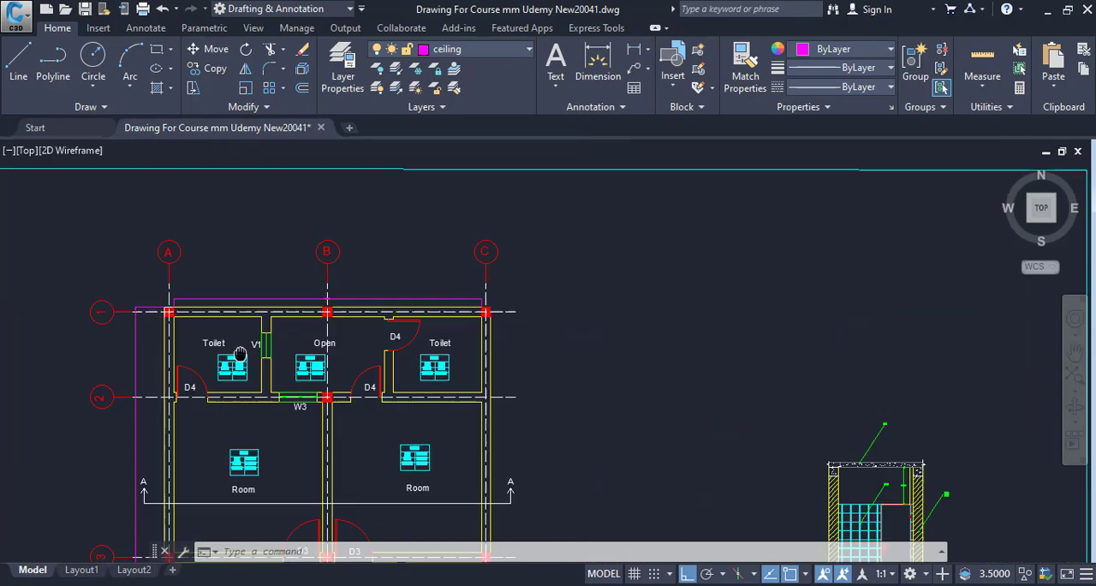
left_click_drag(676, 399, 423, 265)
scroll(636, 412, "up", 5)
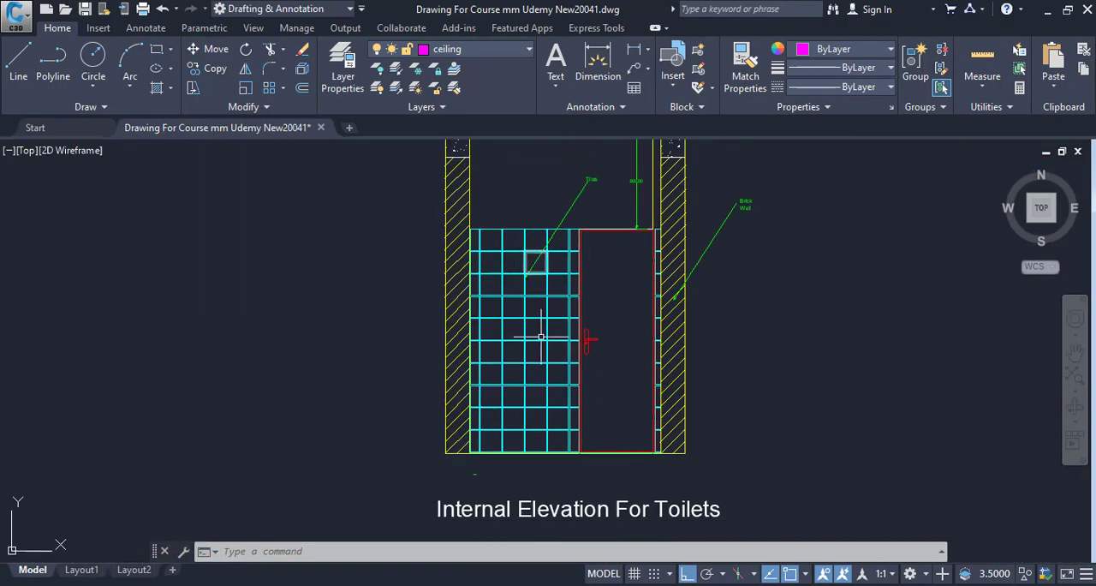
Check the toilets between grid lines 1 and 2 in the floor plan, including their doors and ventilator
scroll(538, 416, "down", 5)
mouse_move(547, 420)
left_mouse_down()
mouse_move(740, 427)
mouse_move(888, 501)
left_mouse_up()
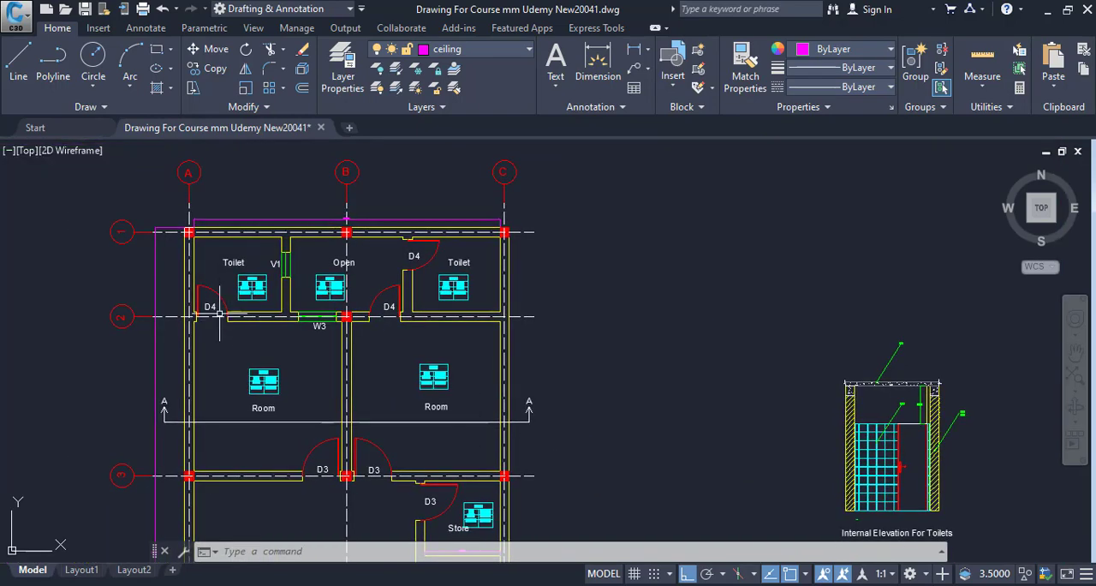
left_click_drag(252, 309, 313, 337)
scroll(279, 315, "up", 2)
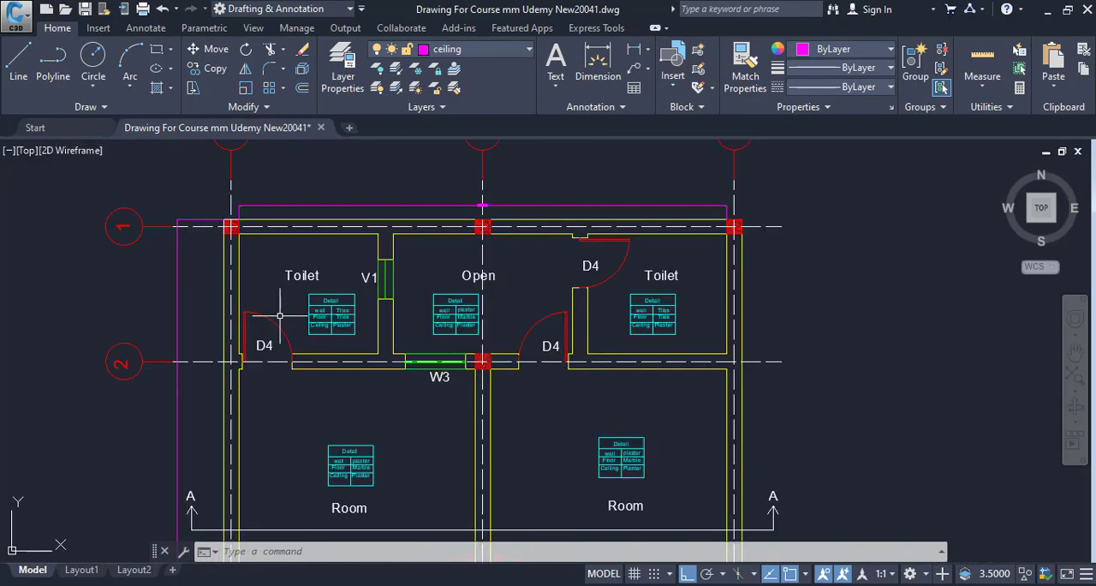
left_click_drag(302, 315, 320, 358)
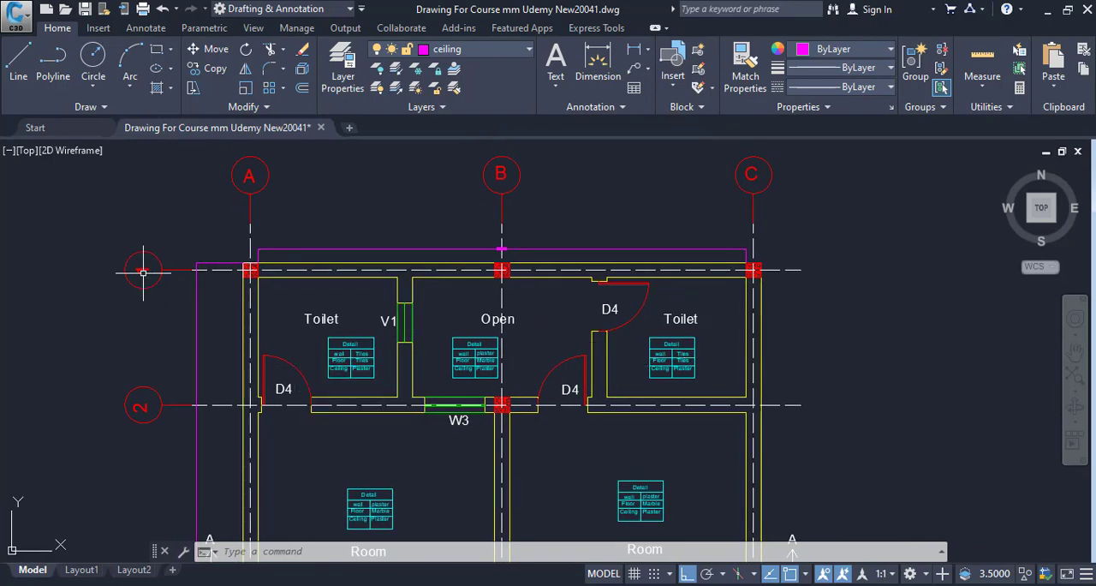
left_click_drag(366, 374, 329, 327)
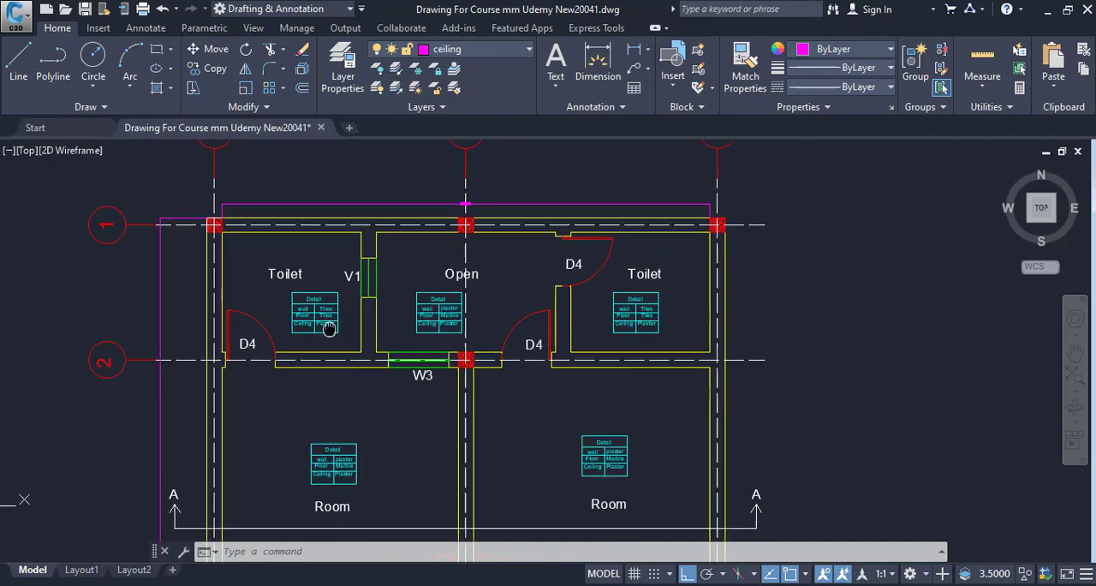
Switch to the Quantity Surveying workbook in Excel and enter serial number 1 in cell A5 of the Tiles In Toilet form
left_click(848, 585)
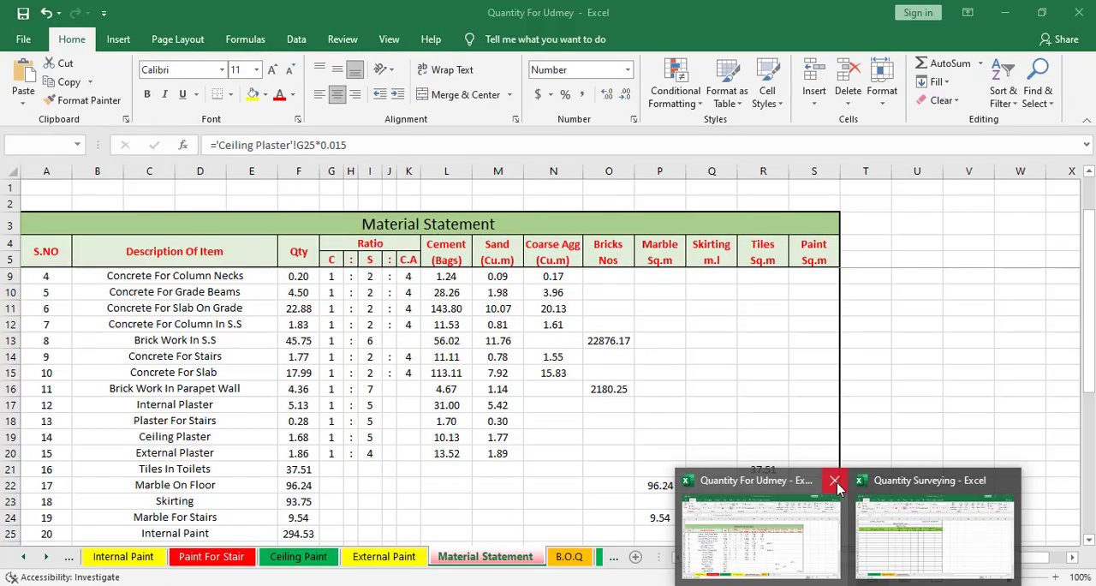
left_click(835, 482)
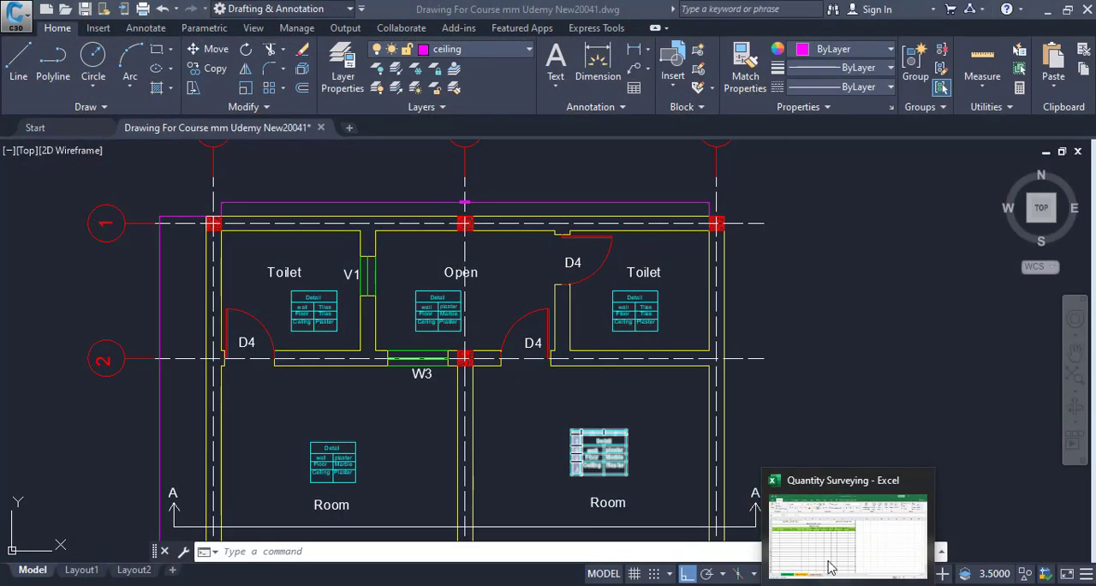
left_click(827, 561)
left_click(50, 267)
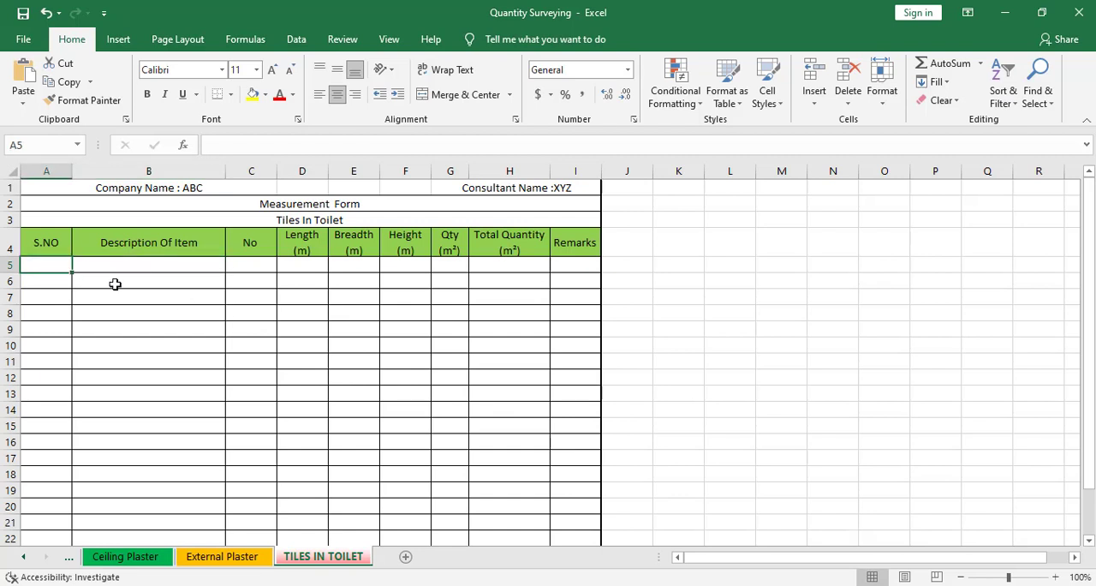
type("1")
key("Tab")
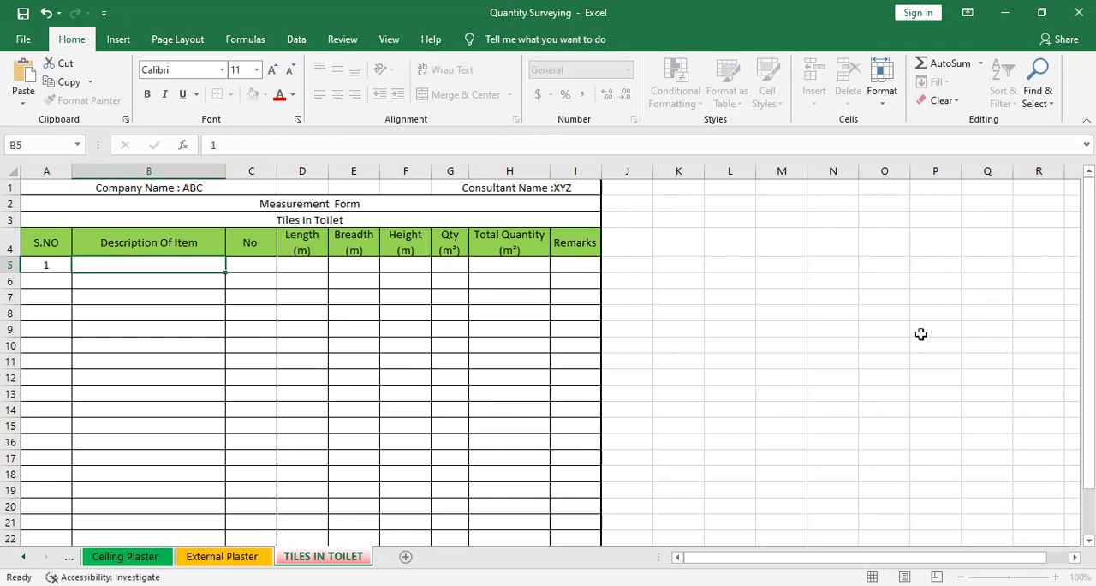
Enter the item description "Tiles B/W Grid 1&2" in cell B5
type("Tiles B")
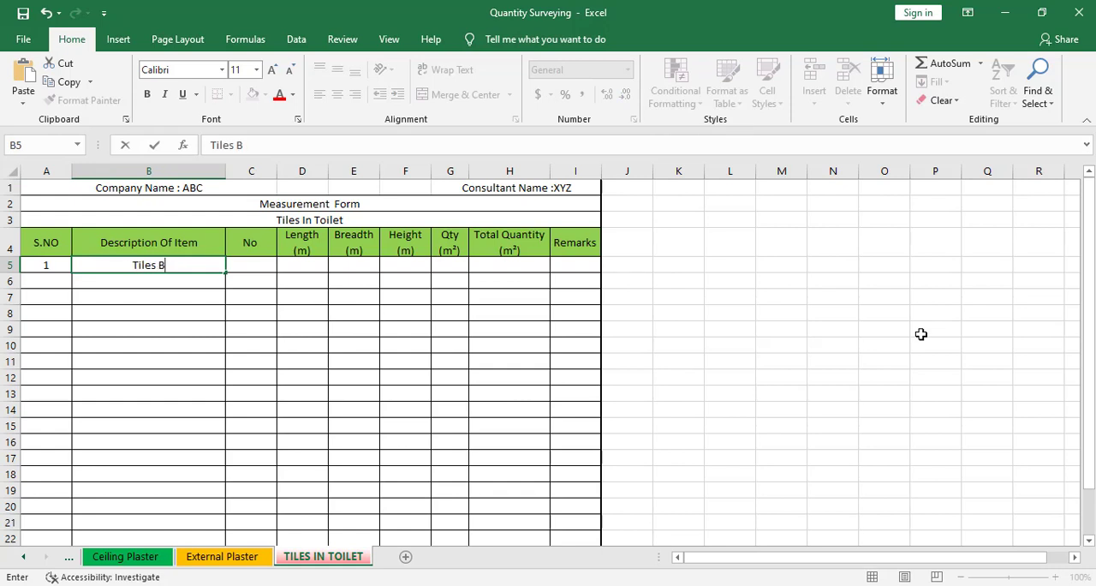
type("/W Gr")
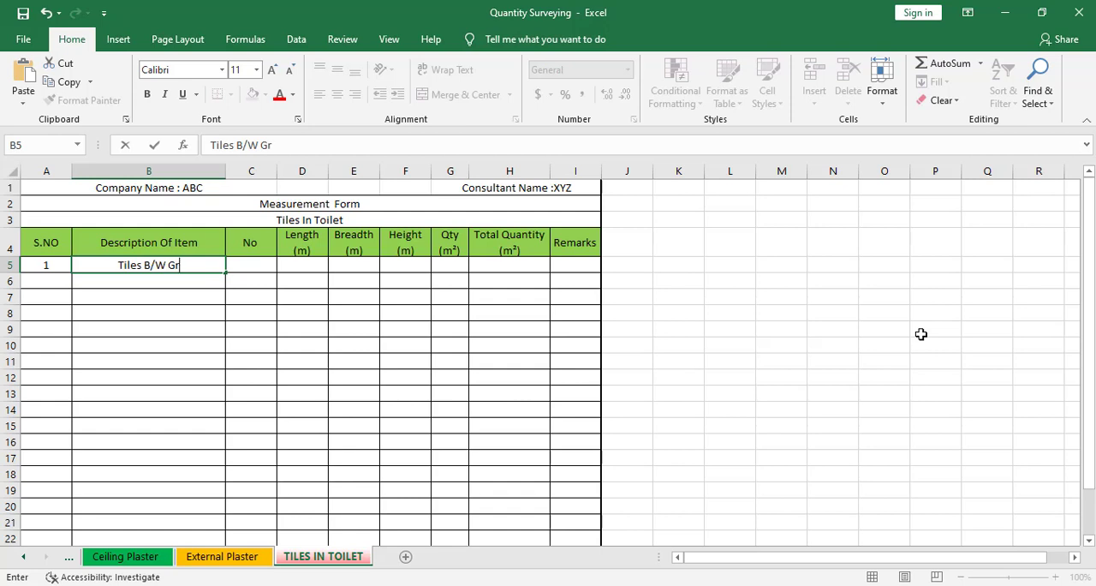
type("id 1")
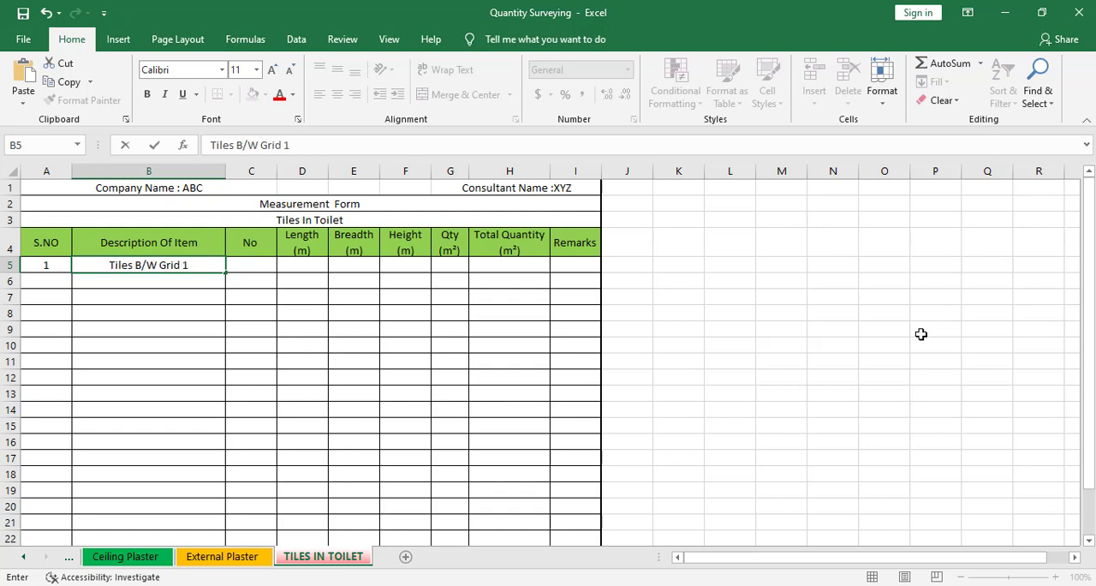
type("&2")
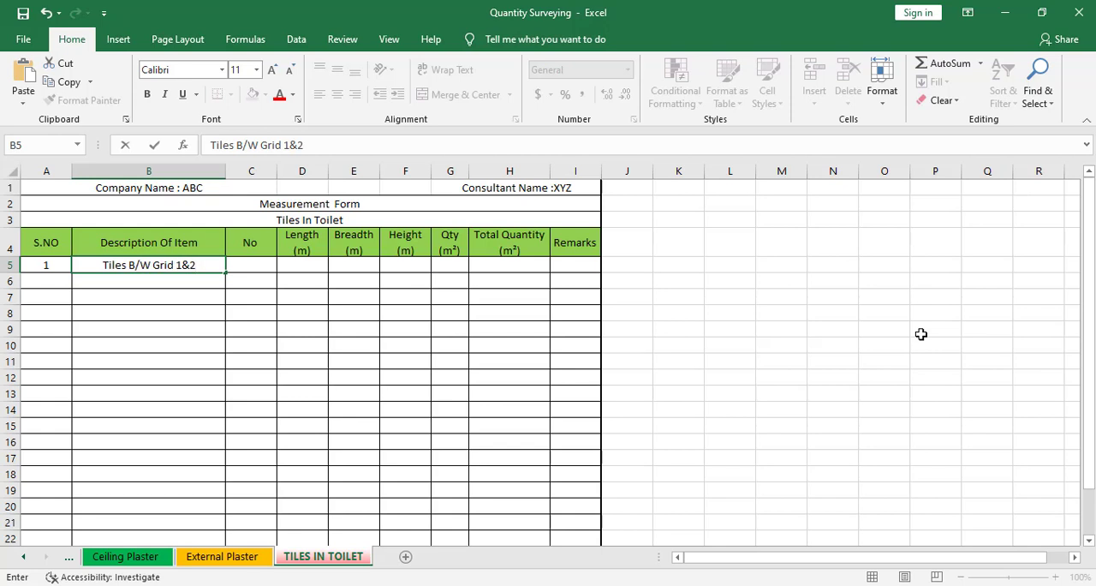
left_click(177, 291)
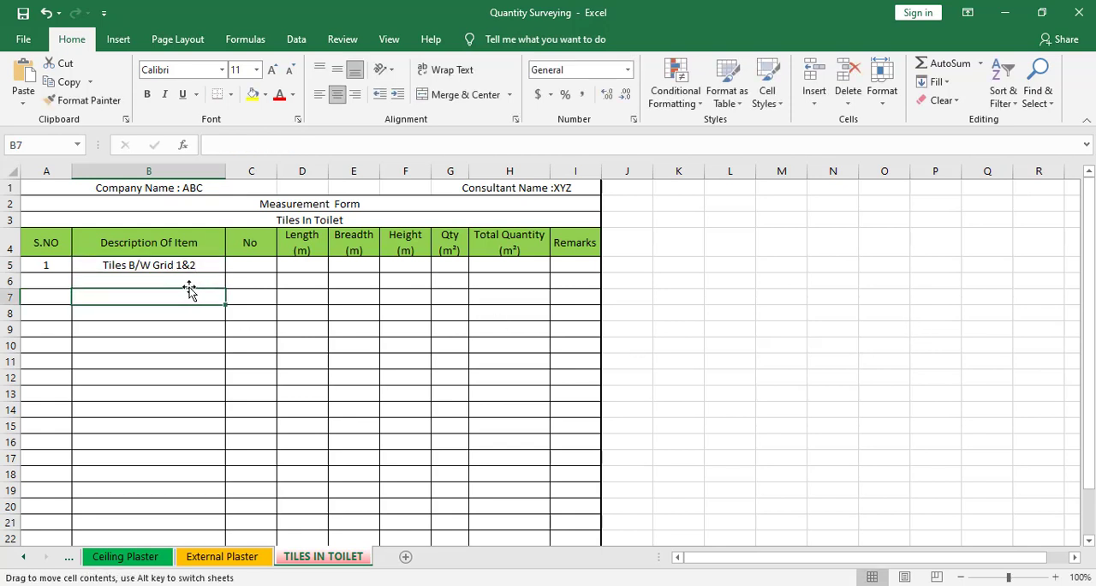
Add the descriptions Toilets in B6 and Floors in B7, with 2 as the No value in C7
left_click(192, 282)
type("Toilets")
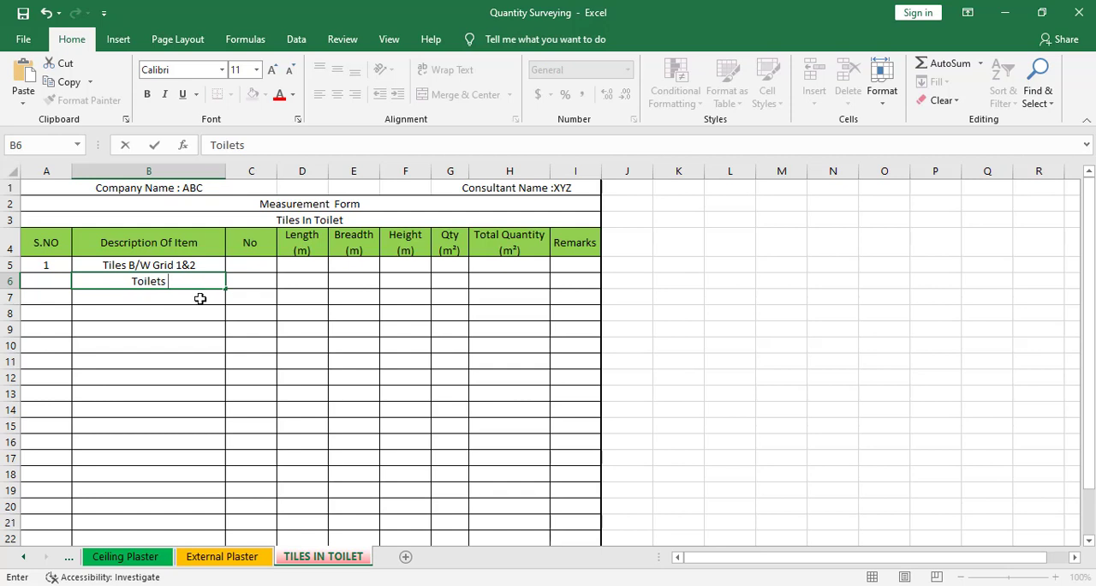
left_click(200, 298)
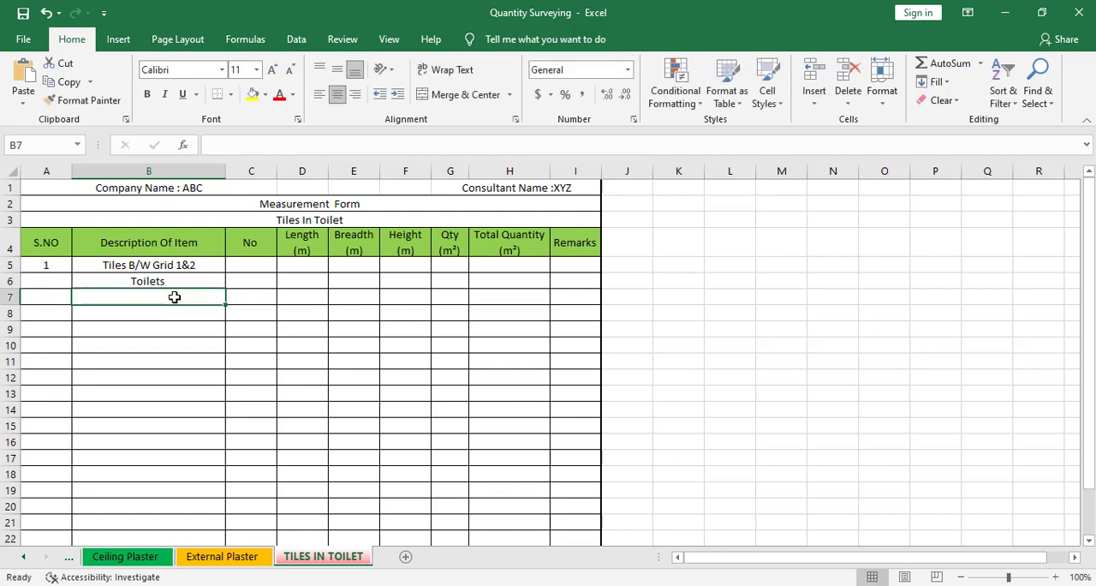
type("Floors")
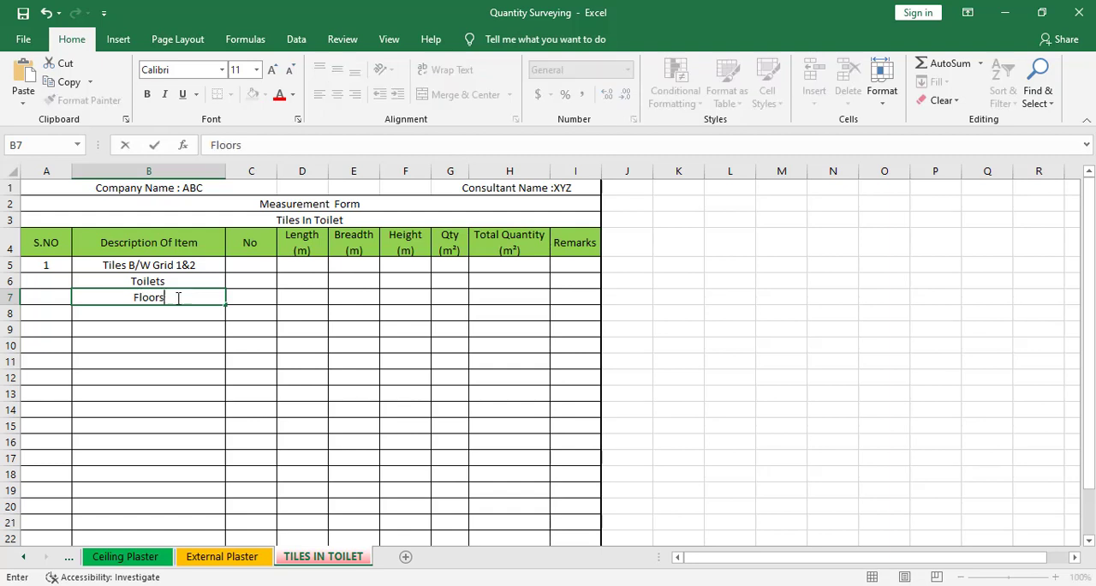
left_click(240, 298)
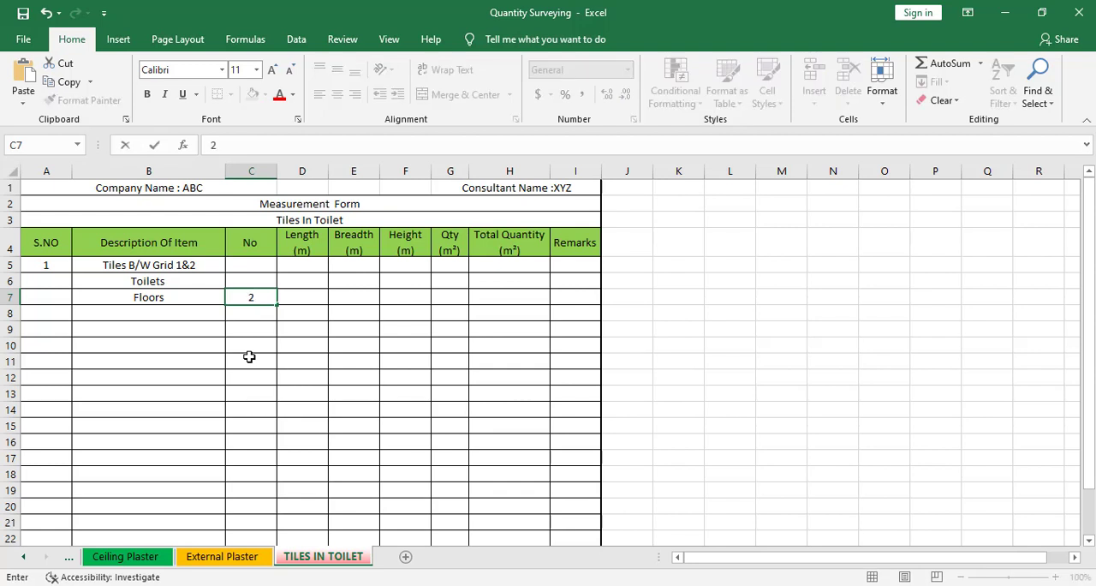
left_click(289, 304)
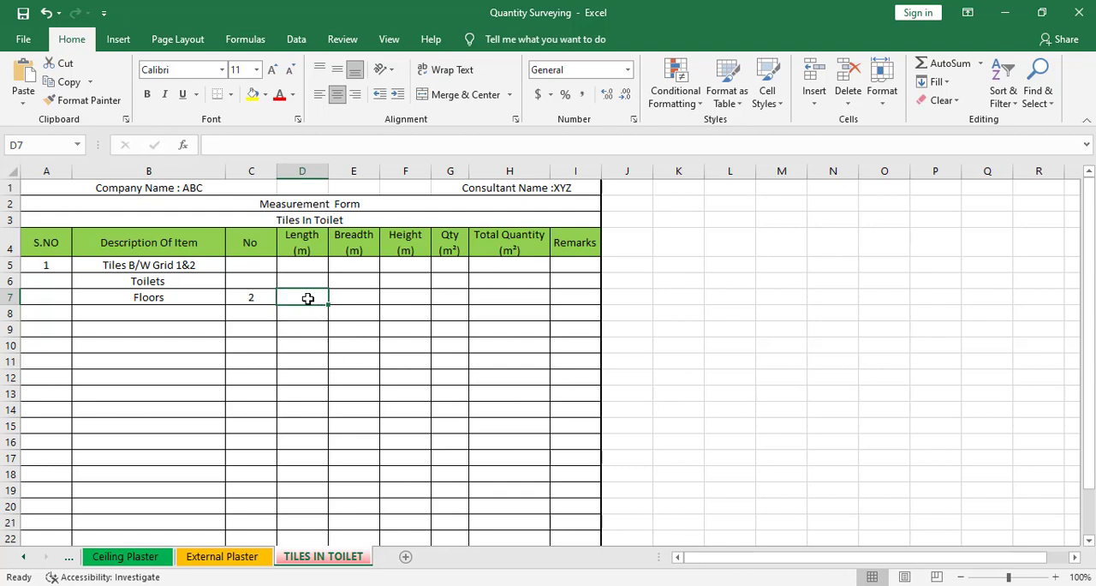
Merge the Length and Breadth cells D7 and E7 of the Floors row and give them the custom number format "A =" ##.##
left_click_drag(316, 296, 349, 288)
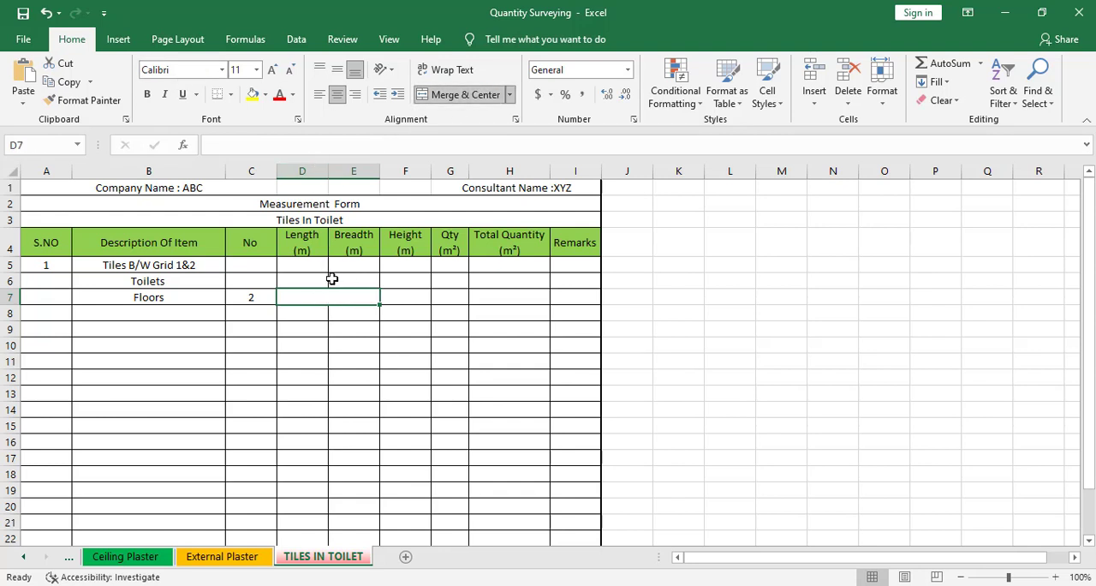
right_click(329, 300)
left_click(387, 507)
left_click(210, 381)
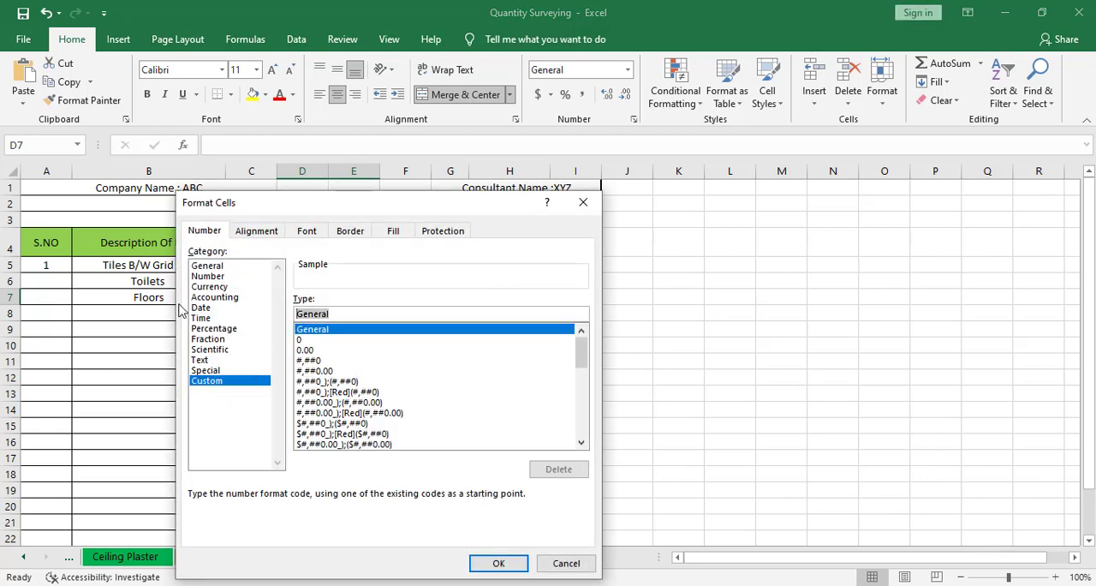
type("\"A = \" ##.##")
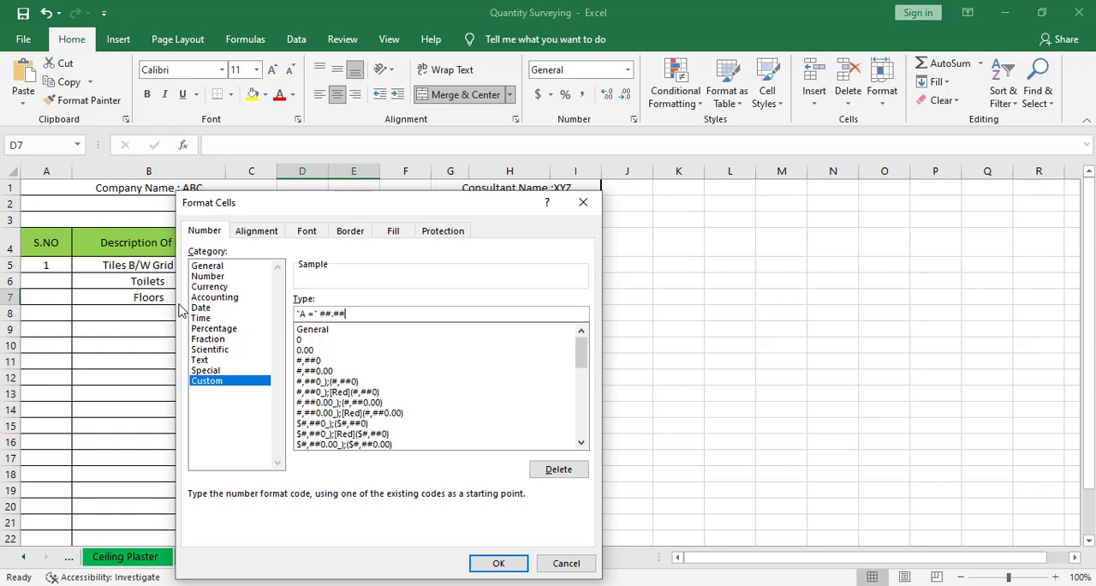
left_click(497, 561)
left_click(303, 437)
left_click(337, 302)
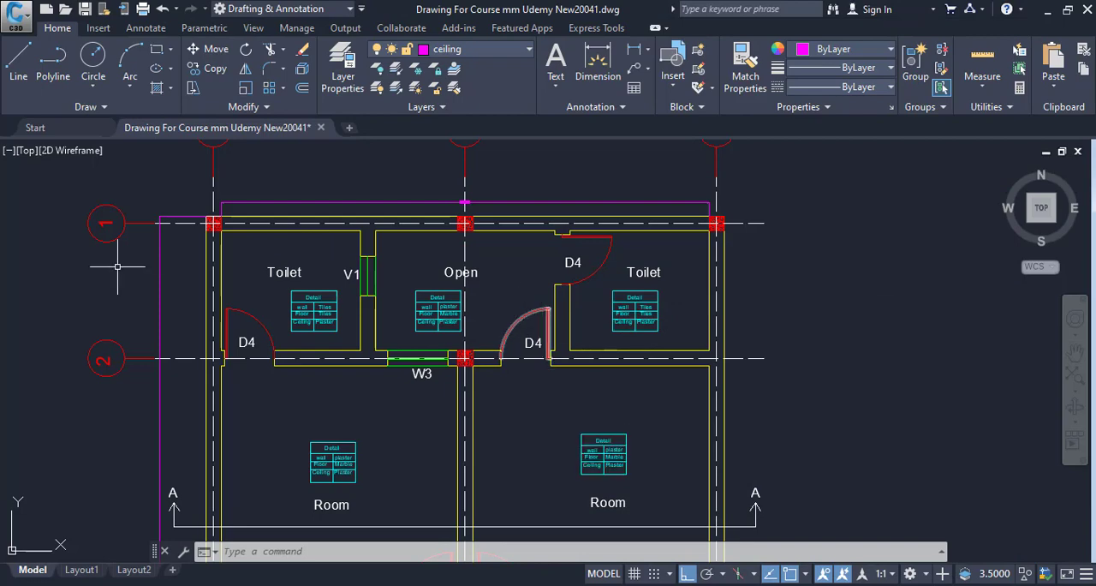
Switch to the floor plan in AutoCAD and trace the grid A toilet's inner wall along grid 1 and down the ventilator side with a polyline
left_click_drag(382, 341, 391, 348)
scroll(390, 348, "up", 4)
scroll(451, 353, "down", 2)
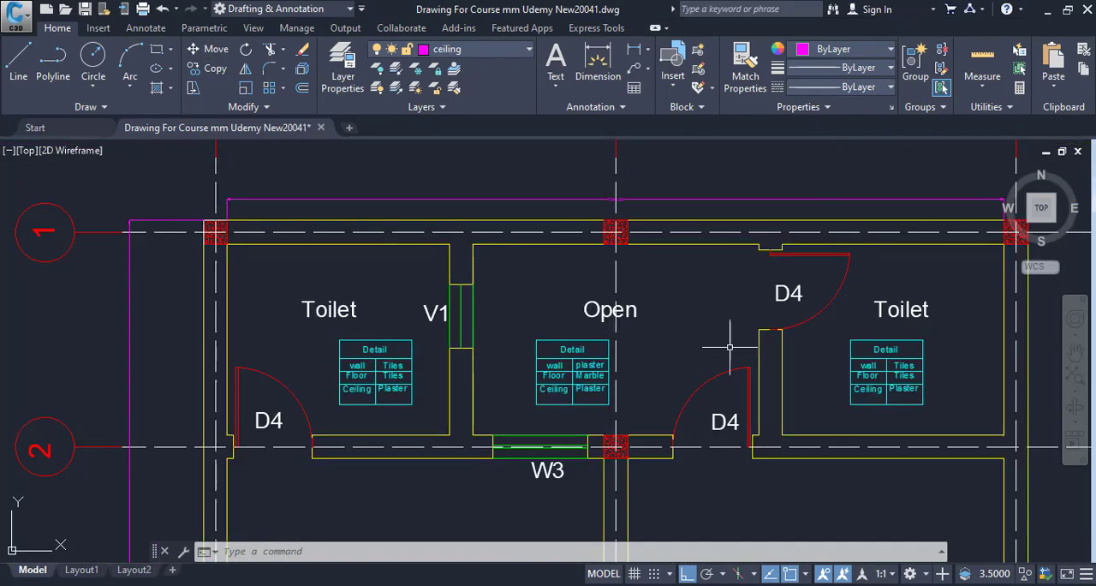
scroll(416, 368, "up", 2)
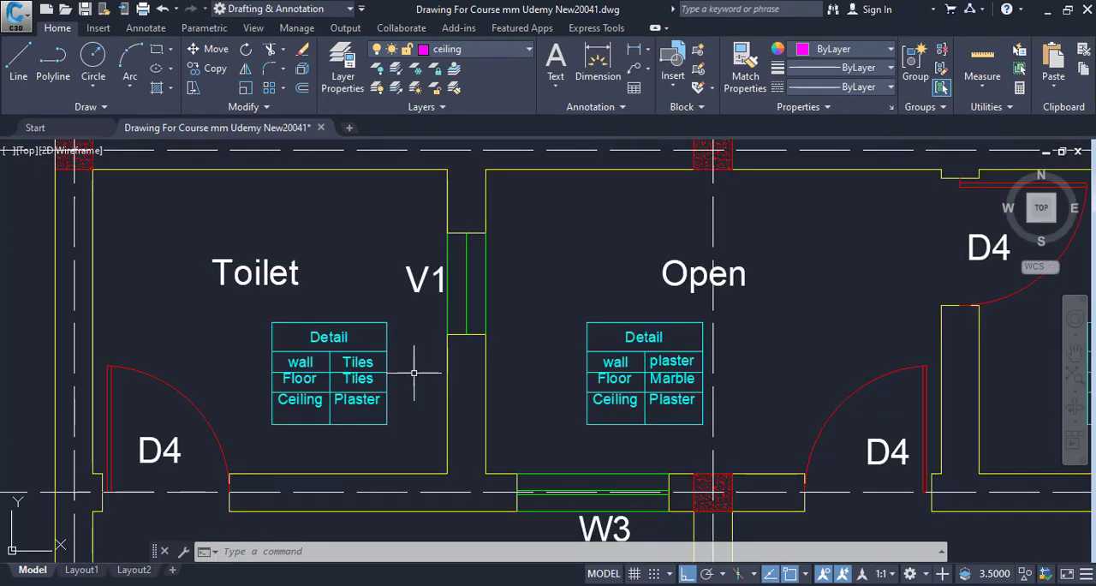
left_click_drag(462, 375, 459, 403)
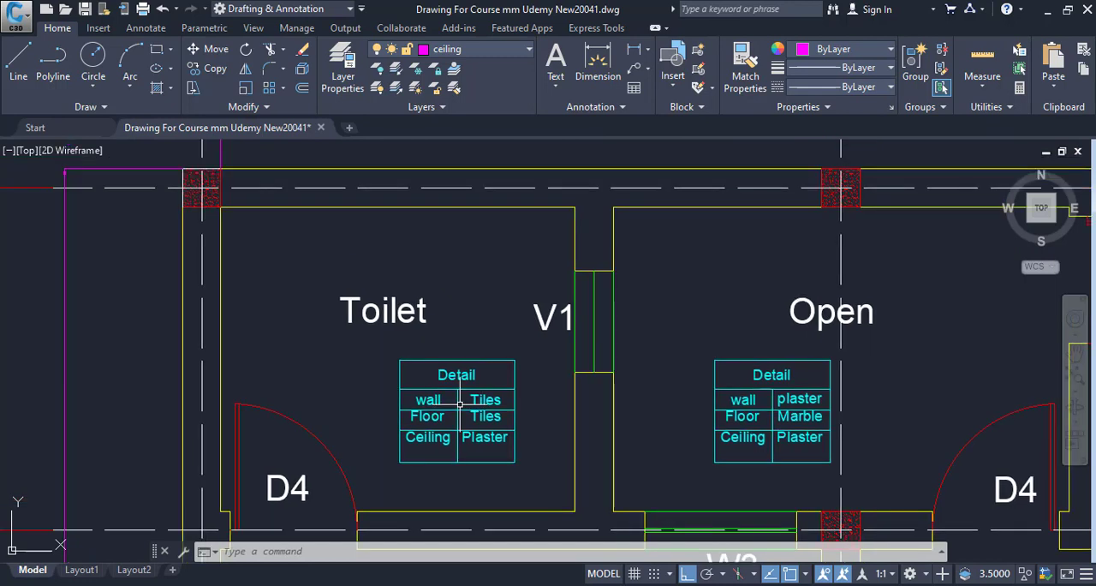
type("pl")
key("Return")
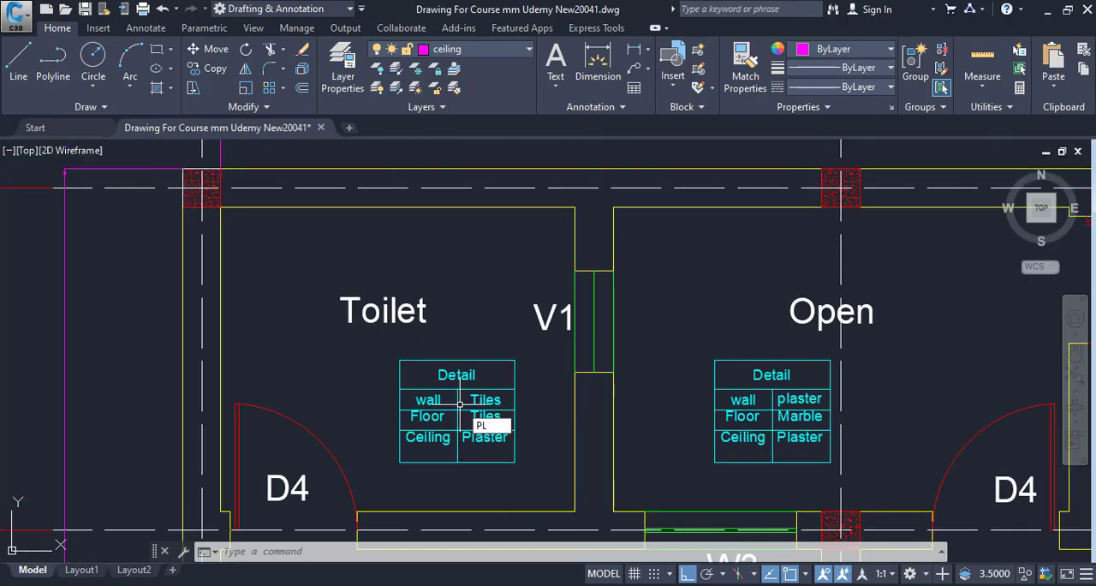
left_click(220, 207)
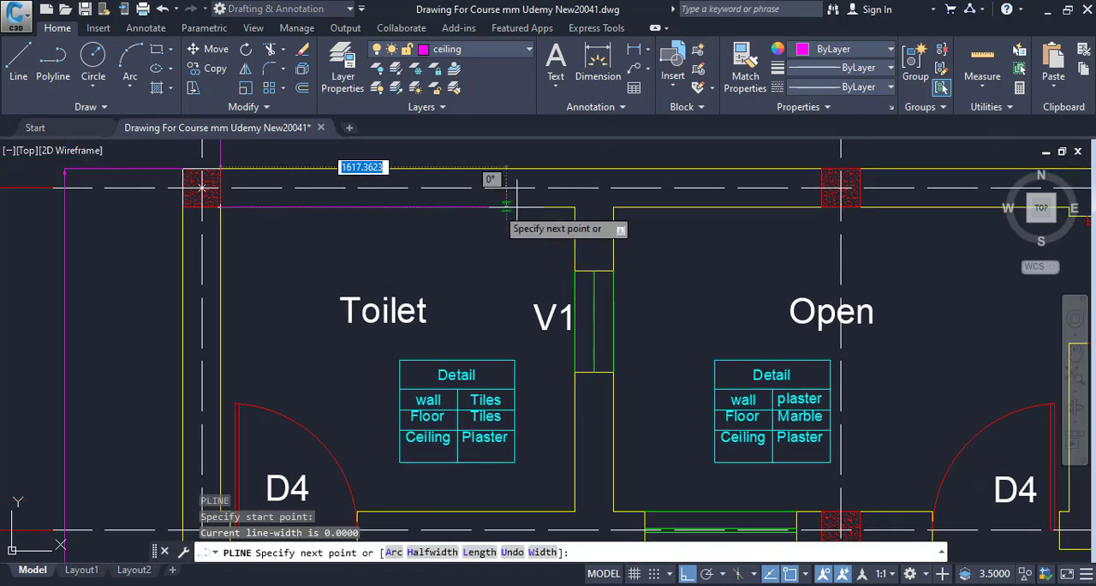
left_click(574, 206)
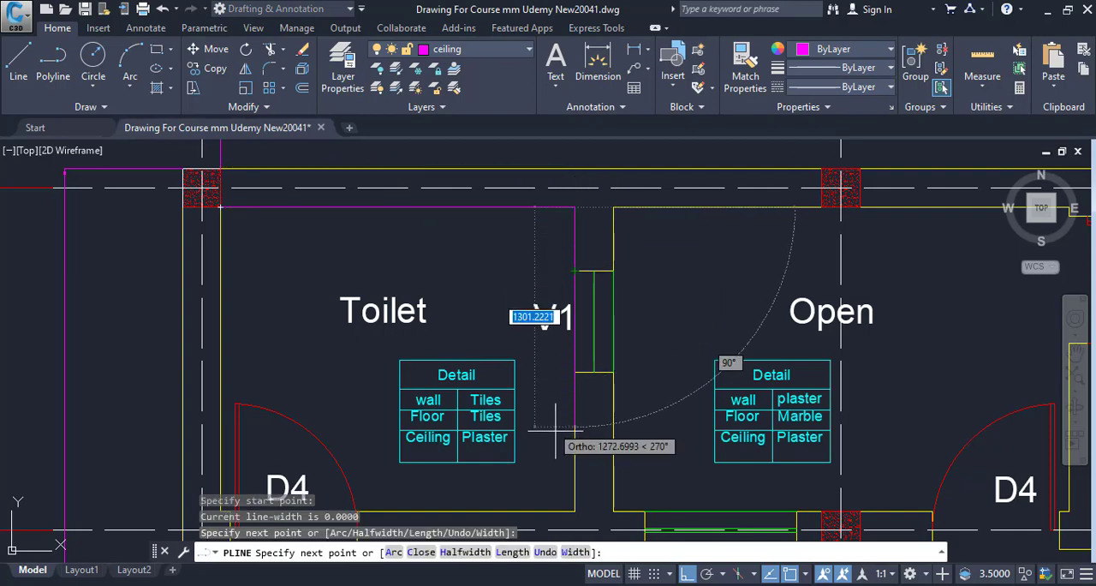
left_click(575, 512)
Continue the polyline along the toilet's grid 2 inner wall, down the D4 door jamb and across the outer edge of the door opening
scroll(414, 364, "up", 3)
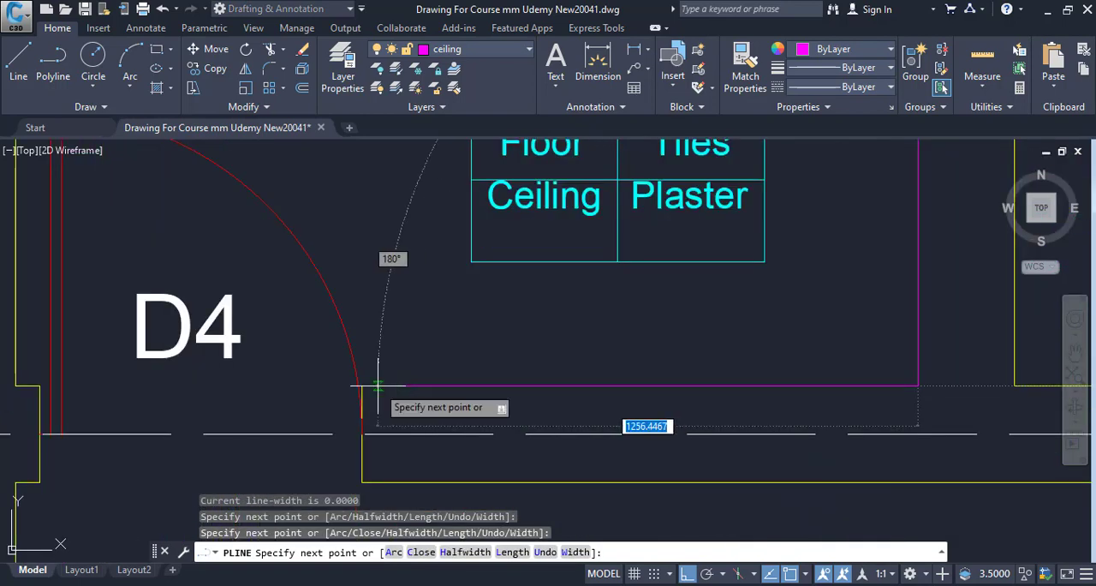
left_click(363, 386)
scroll(389, 377, "down", 2)
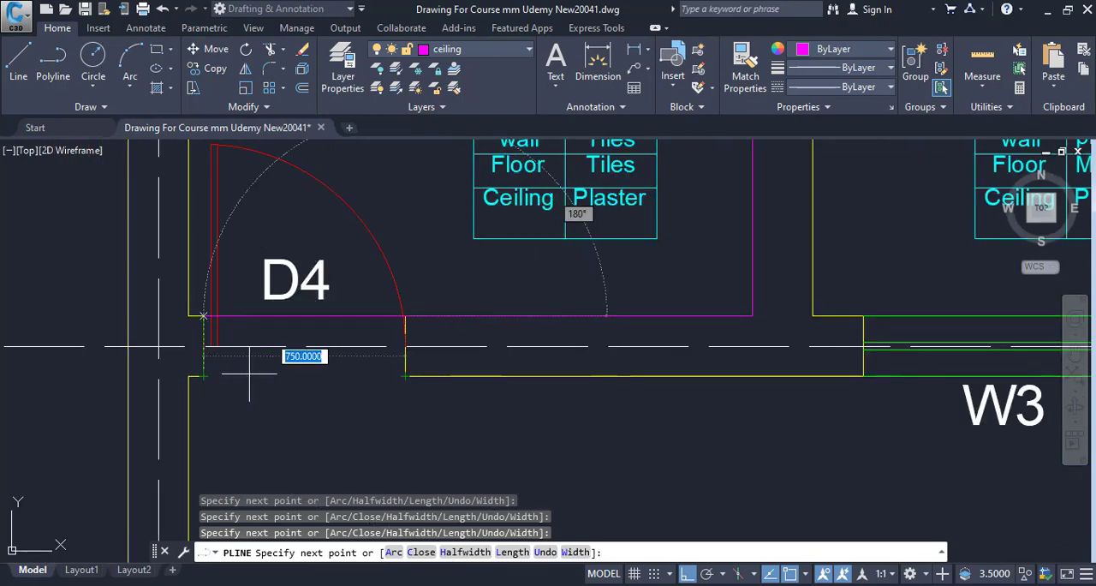
left_click(203, 375)
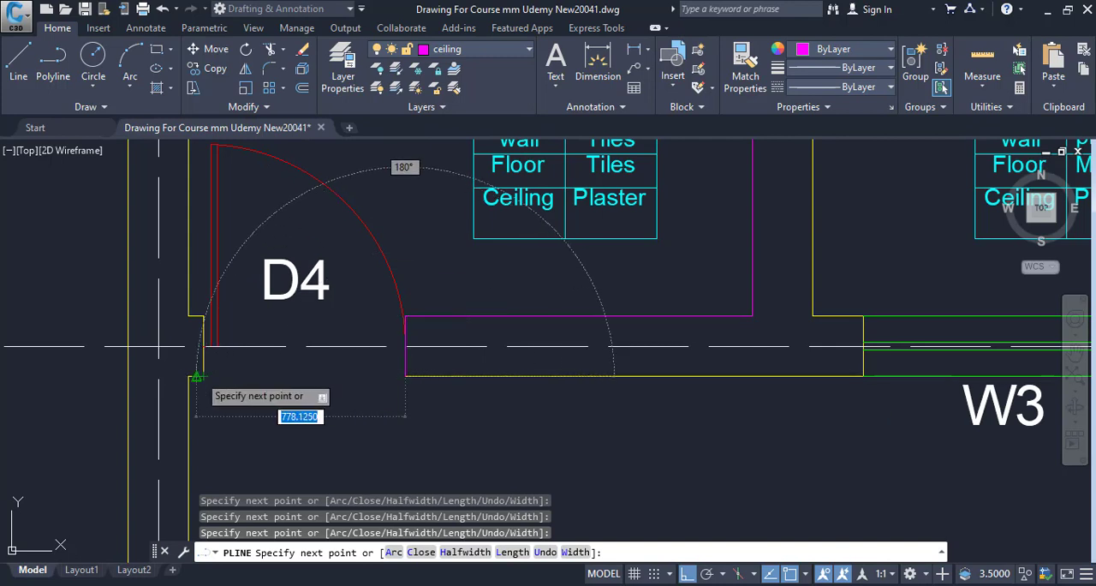
key("ctrl+z")
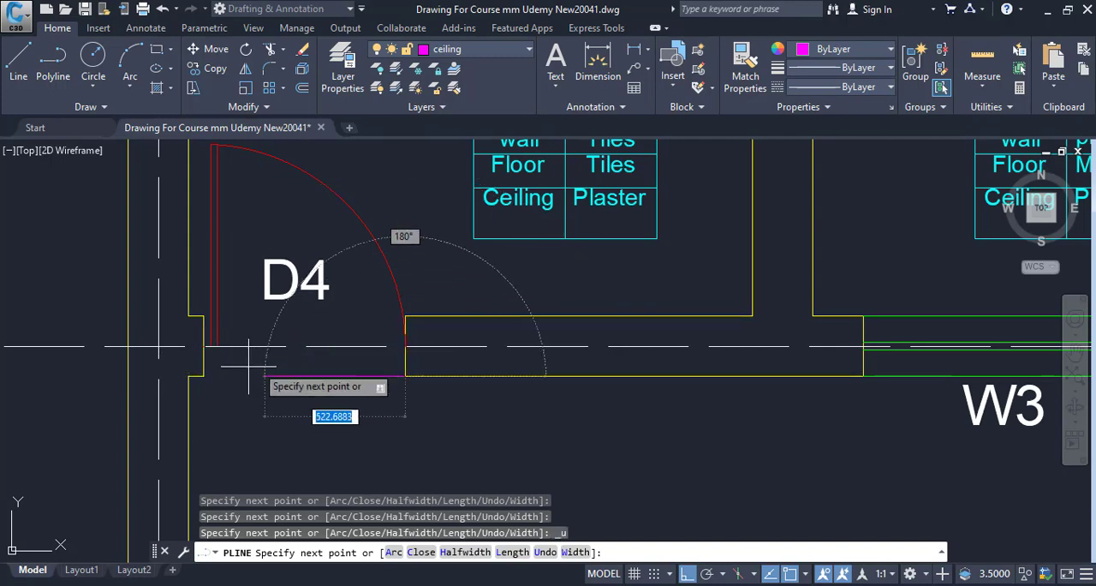
scroll(214, 385, "up", 3)
left_click(161, 369)
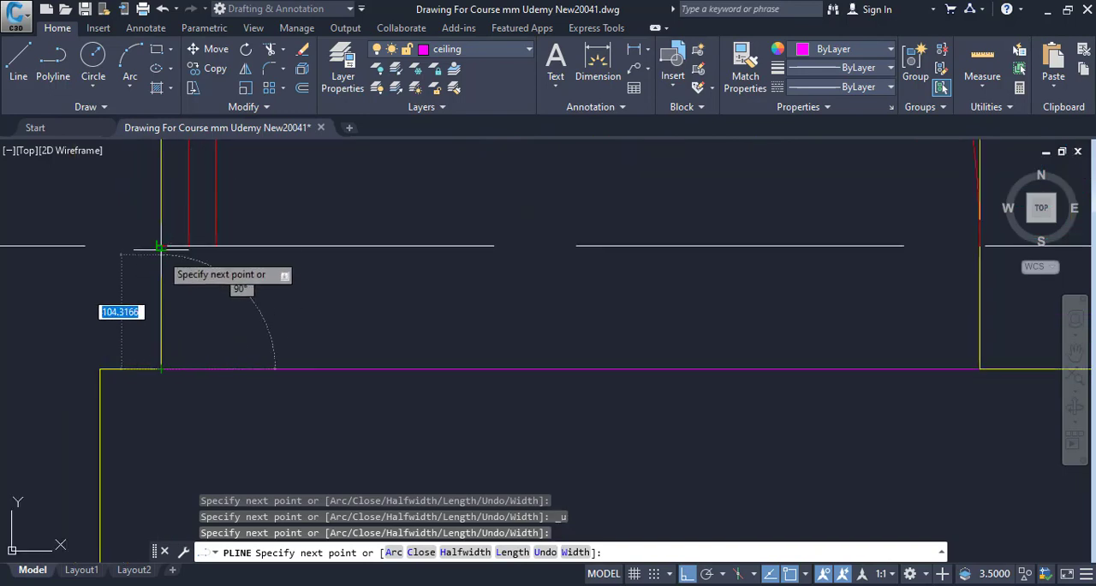
Finish the polyline up the remaining D4 door jamb and along the grid A inner wall to its starting corner
scroll(214, 343, "down", 2)
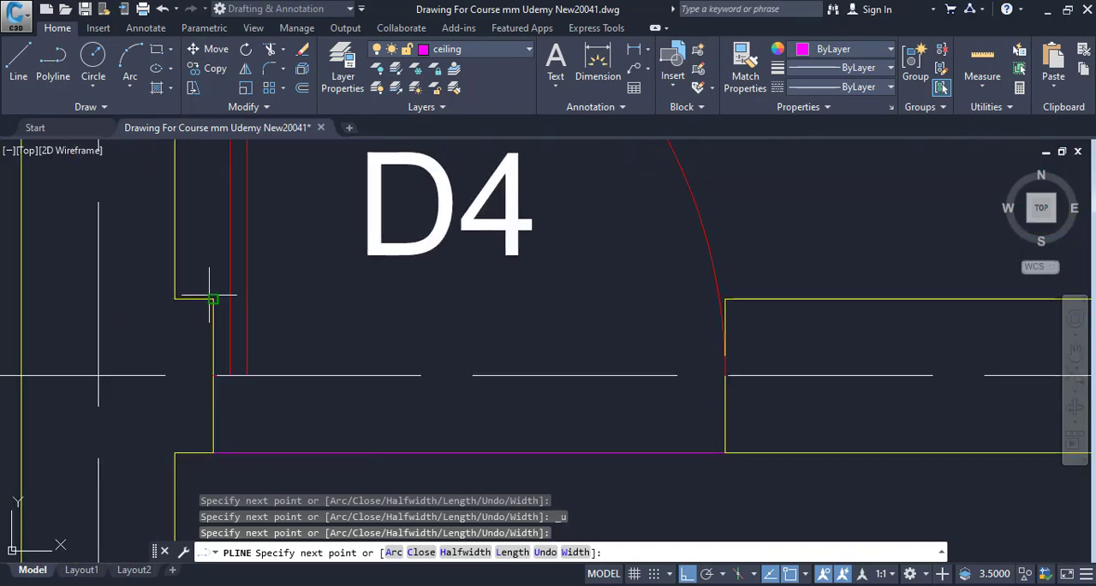
scroll(223, 326, "down", 3)
left_click_drag(236, 326, 266, 483)
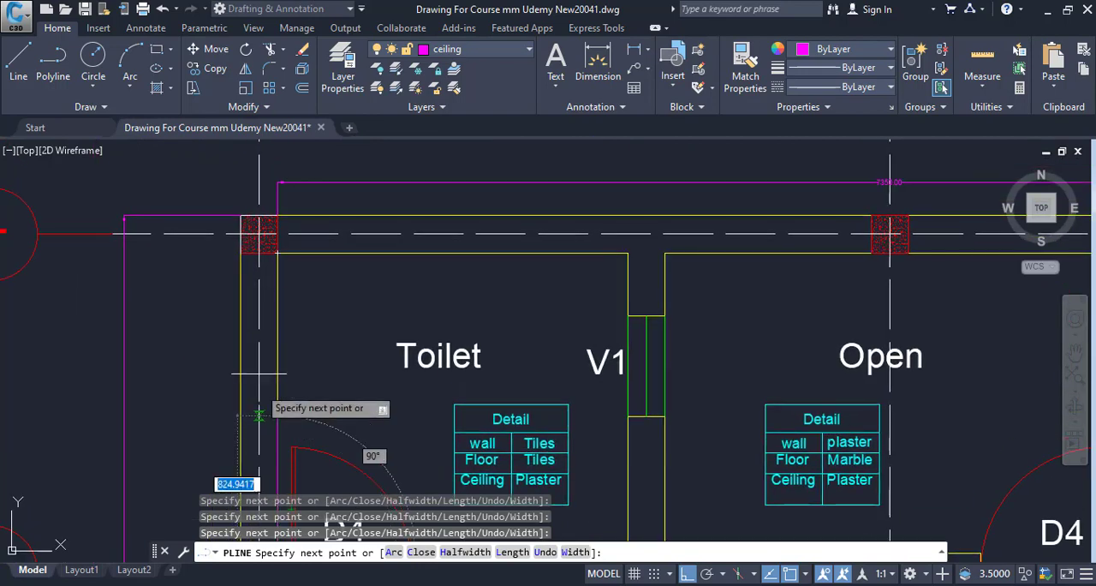
left_click(274, 254)
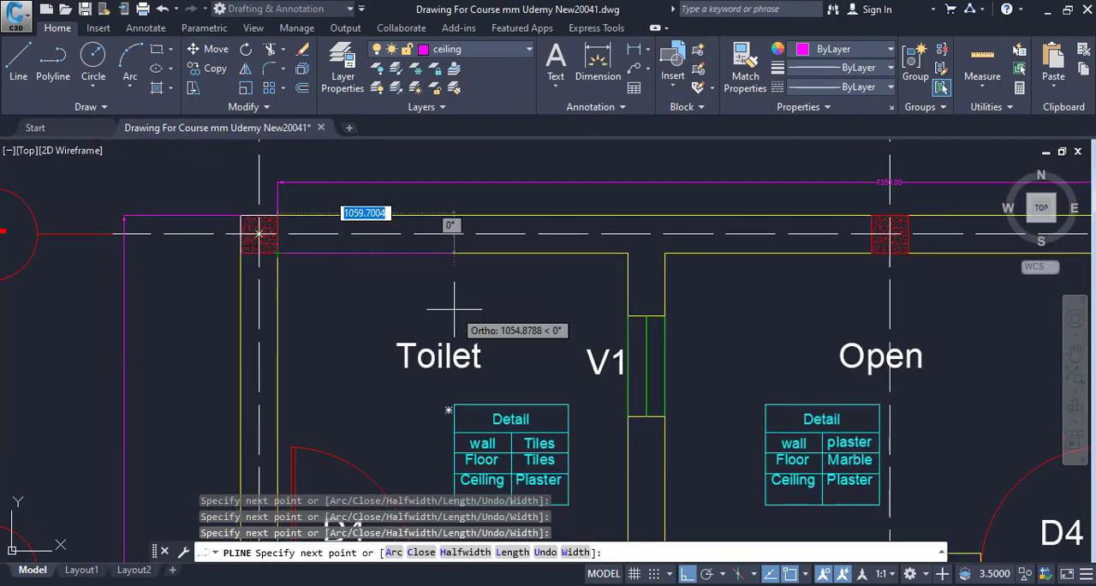
key("Escape")
List the properties of the traced toilet floor polyline to read its area
left_click(363, 254)
scroll(467, 342, "down", 2)
left_click_drag(476, 356, 473, 220)
scroll(528, 341, "up", 2)
left_click_drag(525, 332, 541, 409)
left_click_drag(459, 345, 503, 307)
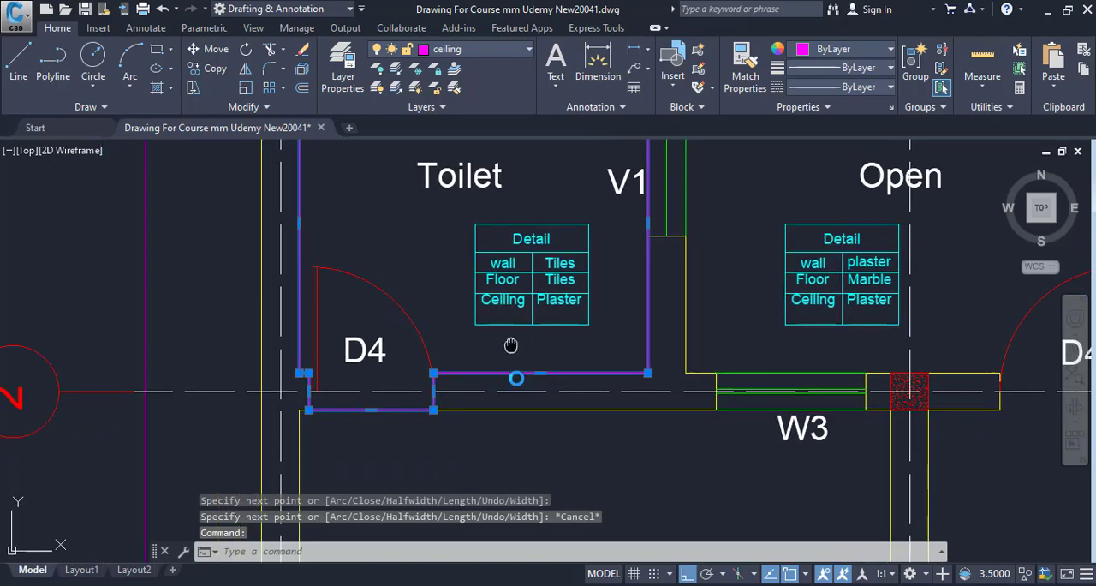
left_click_drag(511, 345, 519, 383)
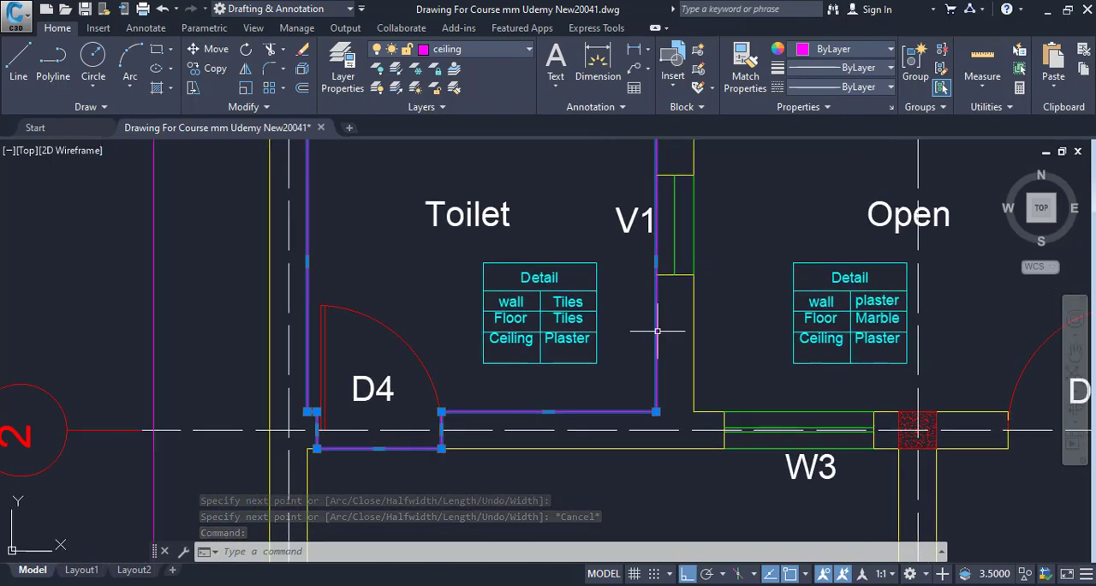
left_click_drag(629, 336, 619, 408)
type("LI")
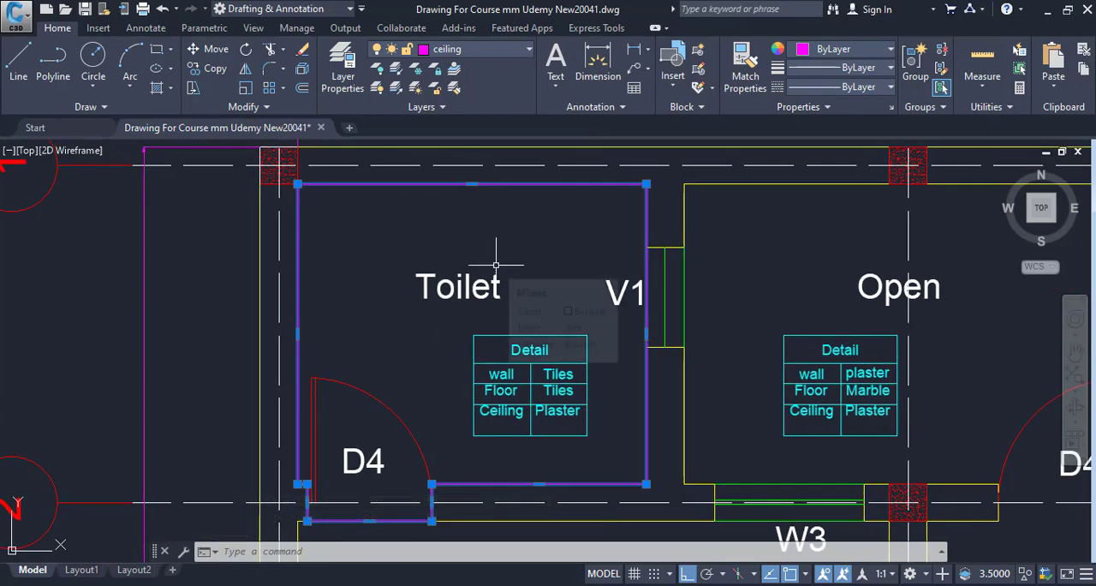
key("Return")
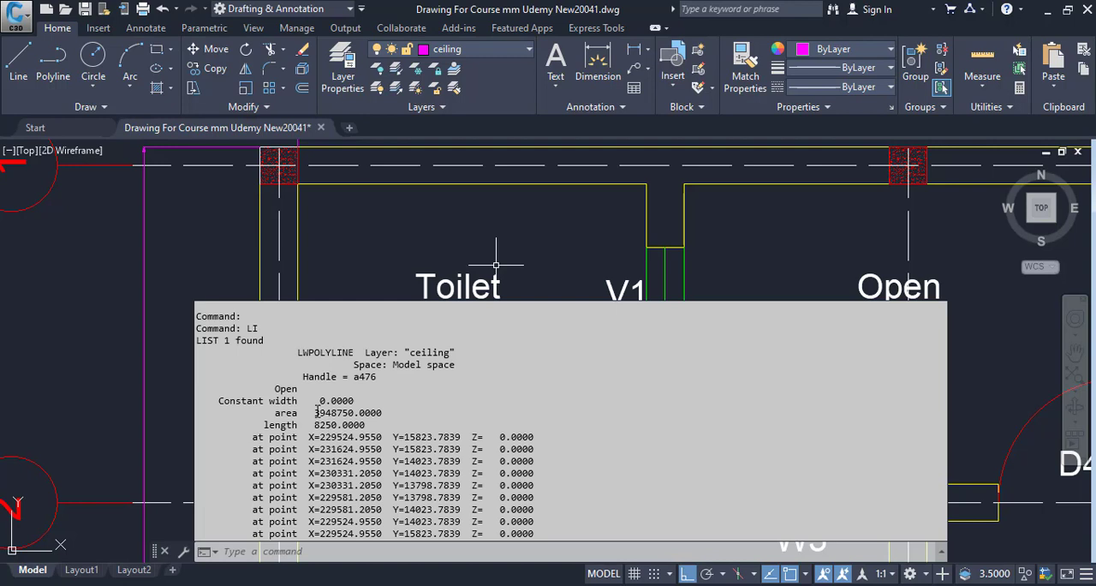
Copy the whole-number part of the polyline's listed area and divide it by 1000000 in Calculator
left_click_drag(347, 414, 353, 413)
right_click(353, 413)
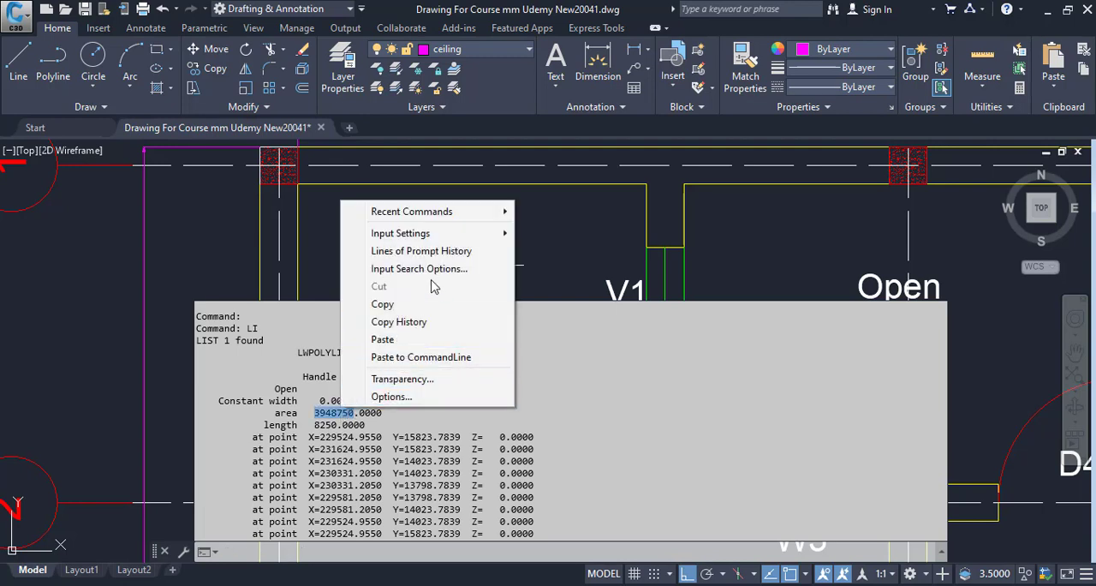
left_click(377, 301)
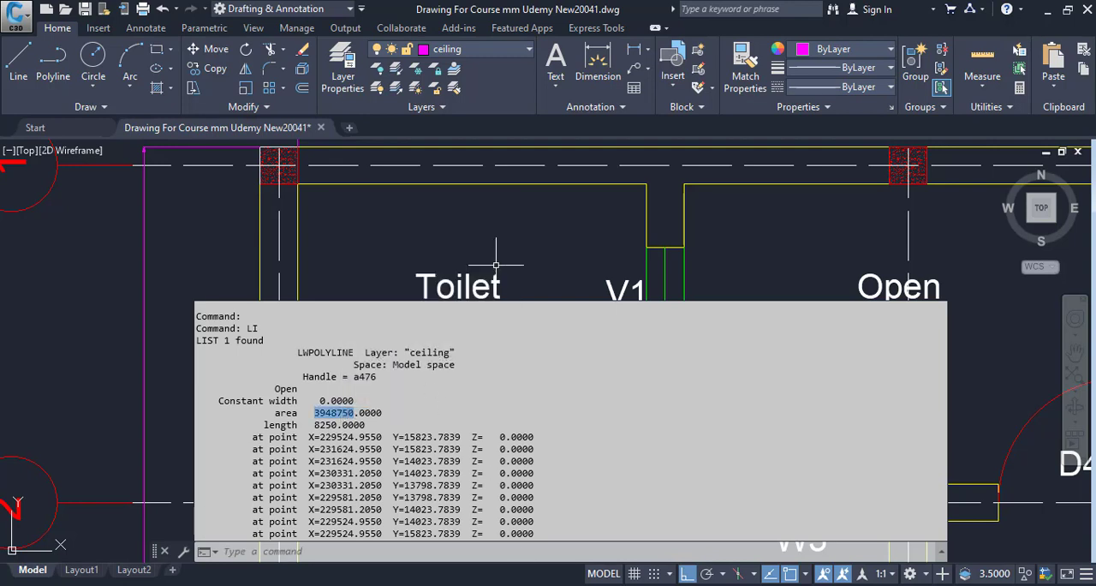
left_click(576, 584)
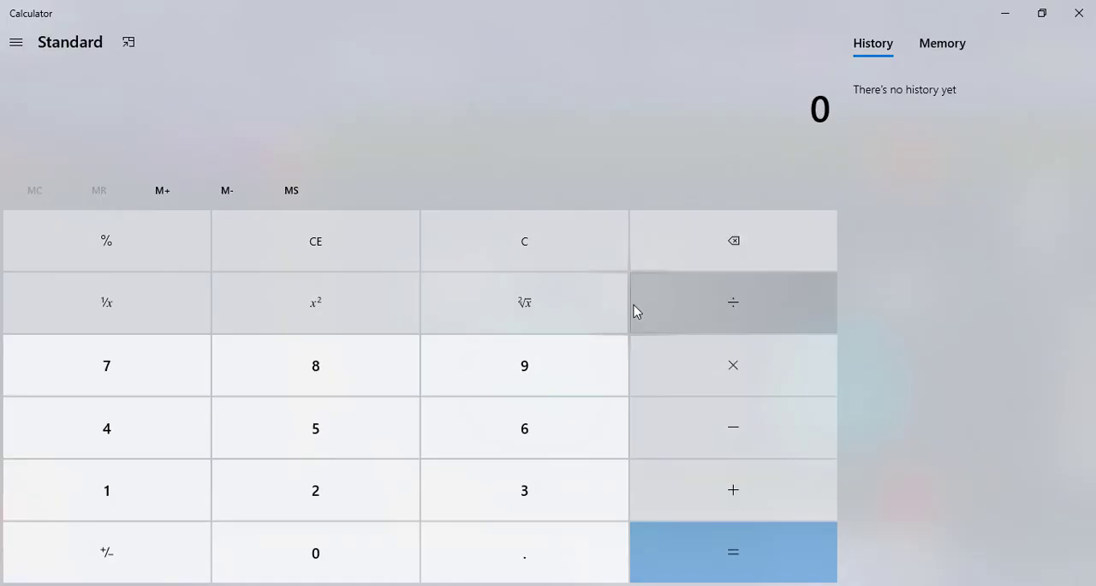
key("ctrl+v")
key("plus")
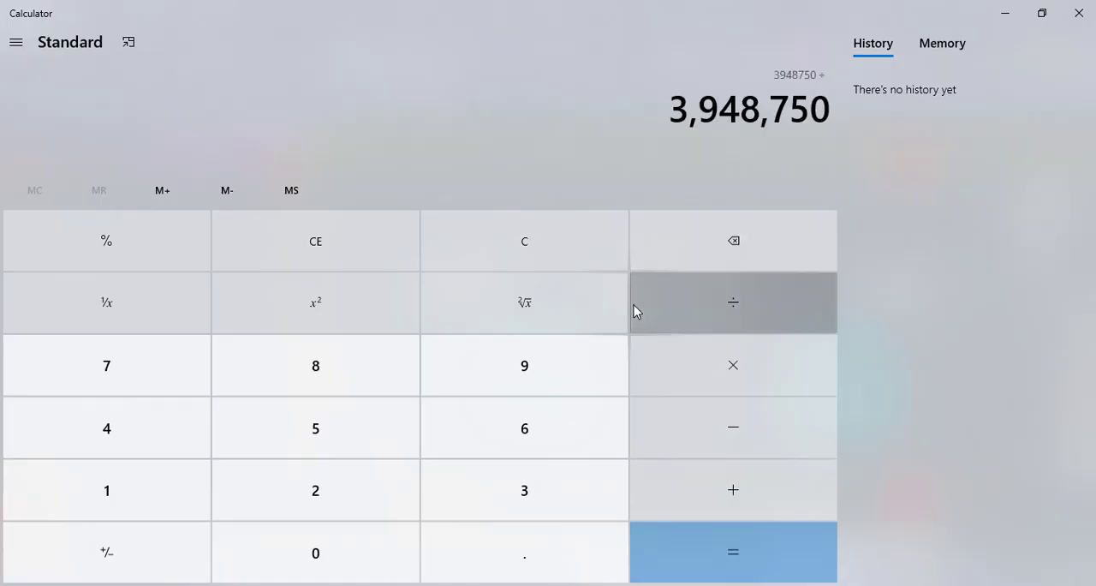
type("1000")
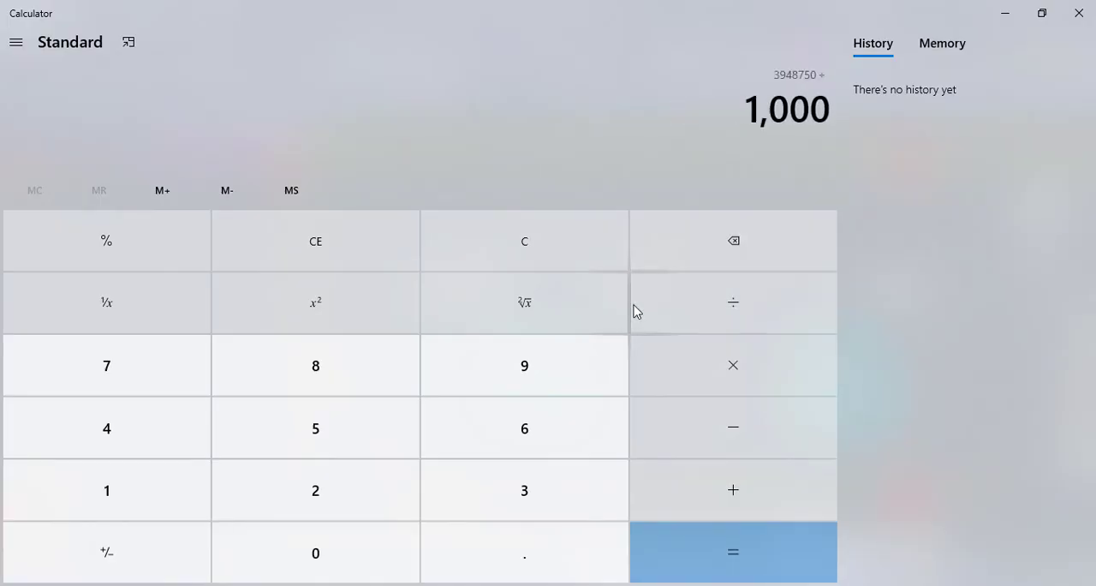
type("000")
key("Return")
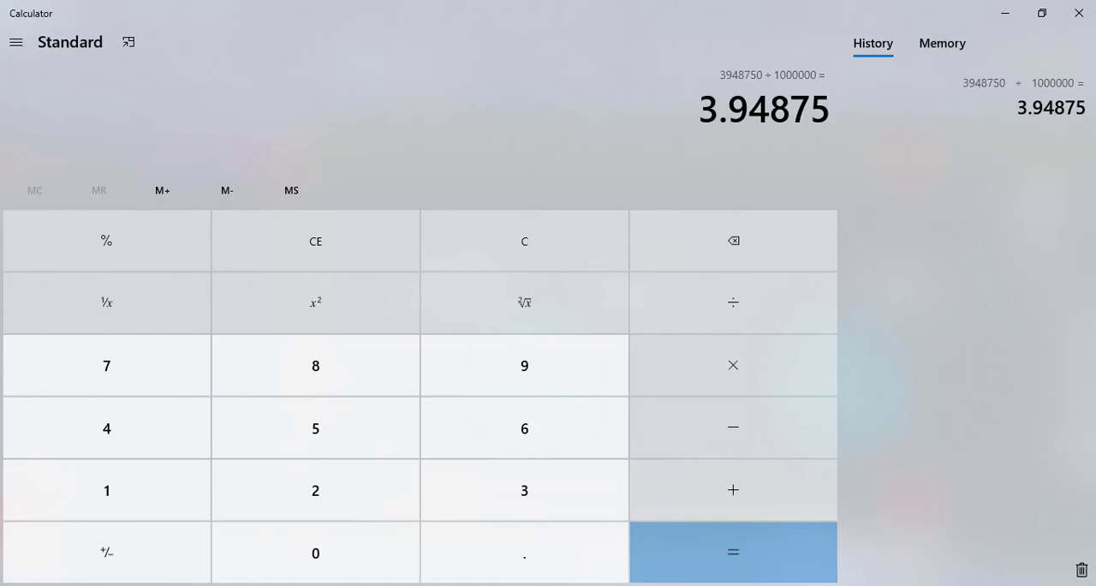
Switch to the measurement form in Excel and enter 3.95 as the Floors area in merged cell D7
left_click(817, 585)
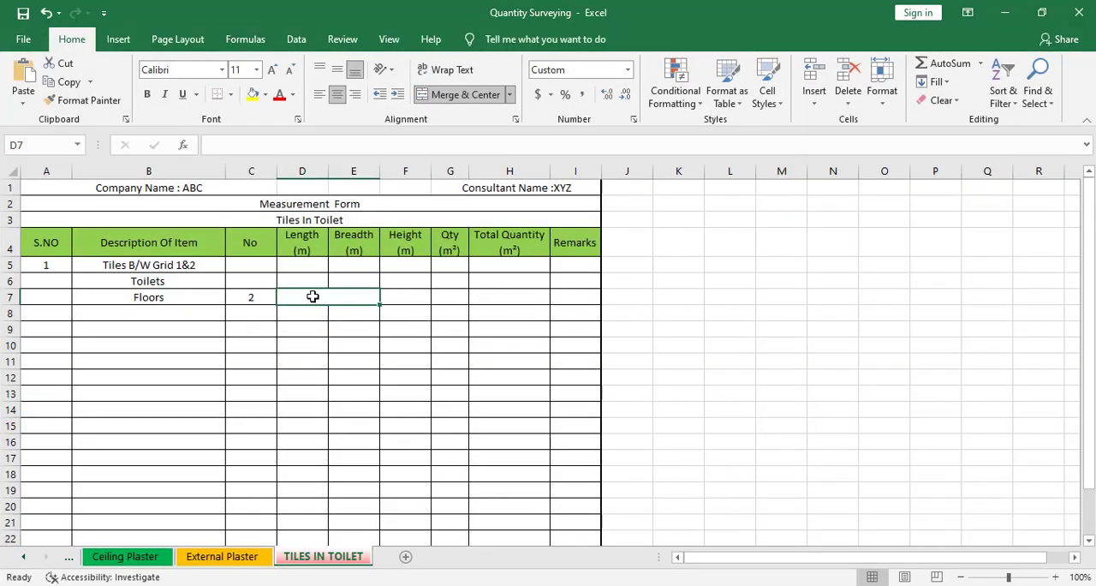
type("3.95")
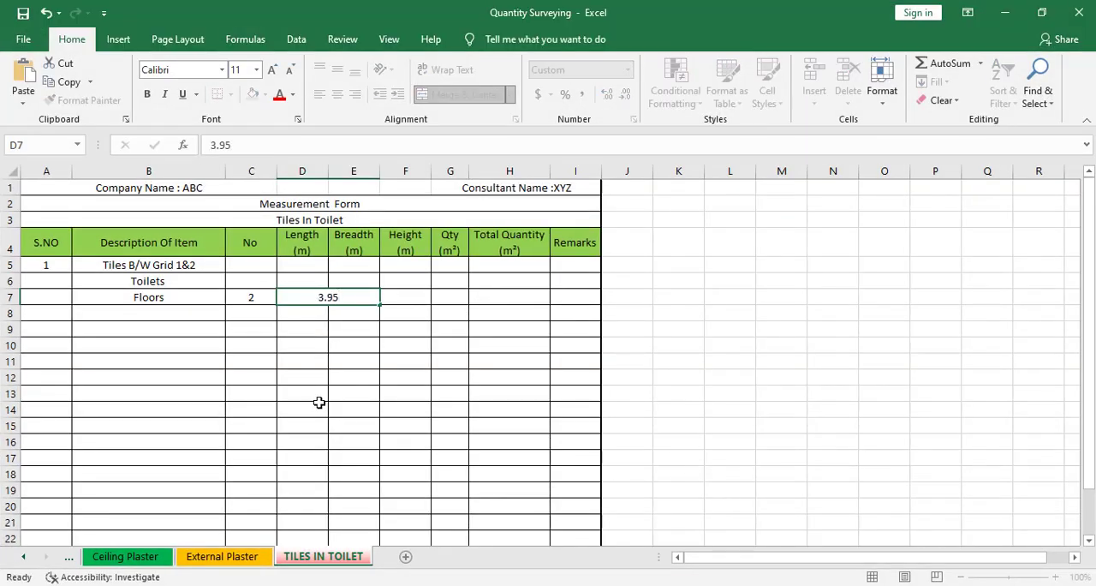
left_click(319, 404)
left_click(344, 303)
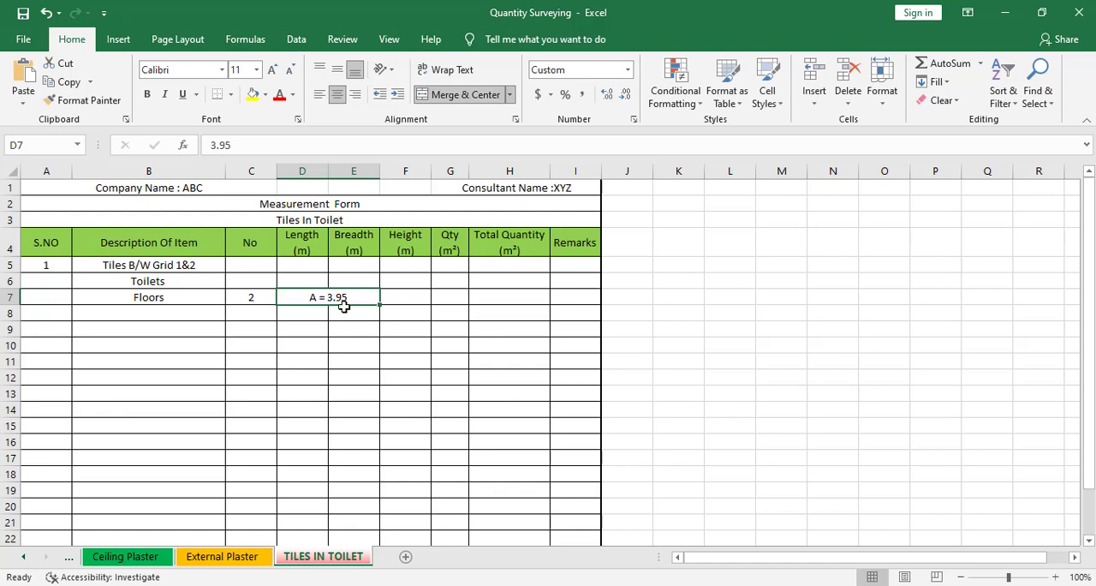
Widen the Qty column slightly and calculate the Floors quantity in G7 with the formula =C7*D7
left_click(452, 295)
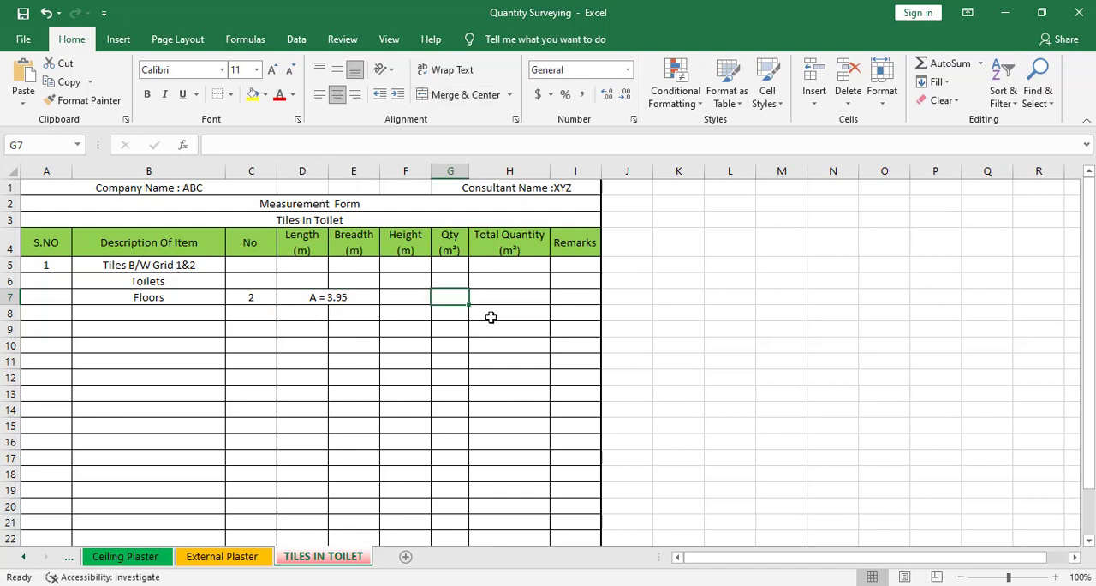
left_click_drag(466, 171, 488, 220)
type("=")
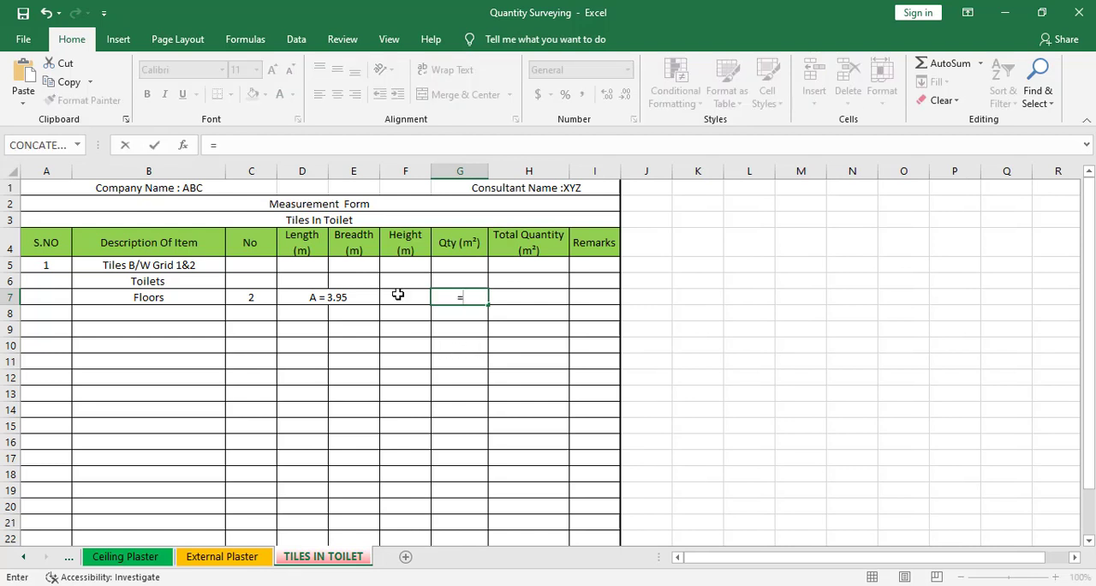
left_click(254, 297)
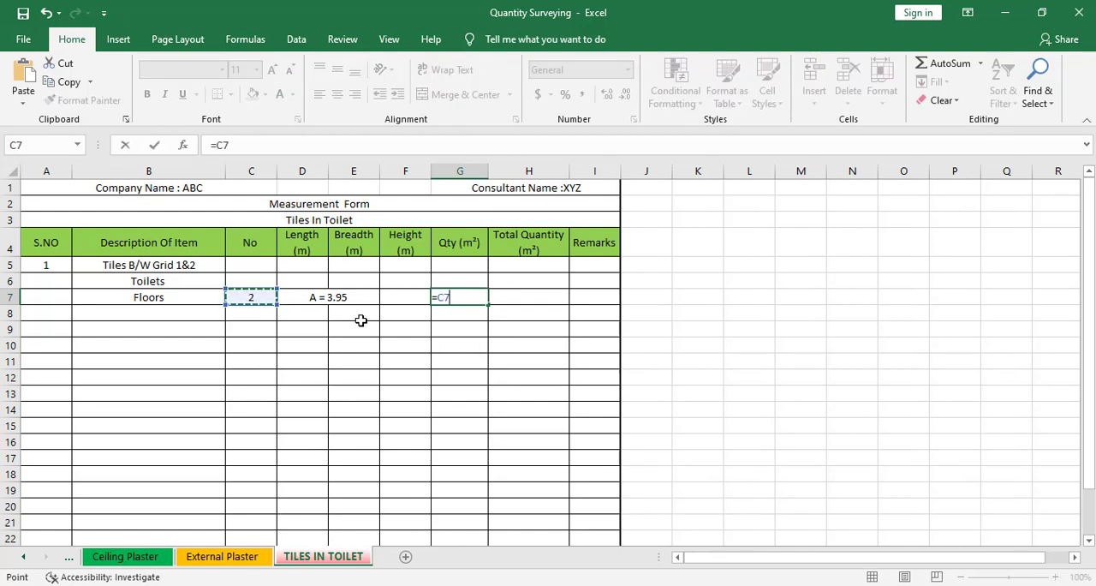
type("*")
left_click(349, 294)
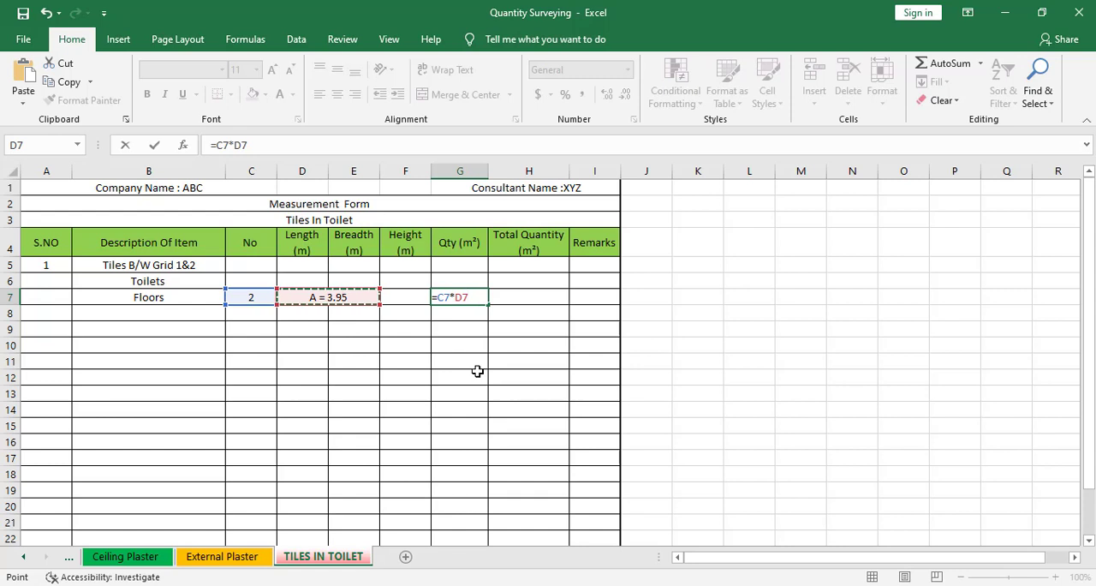
key("Return")
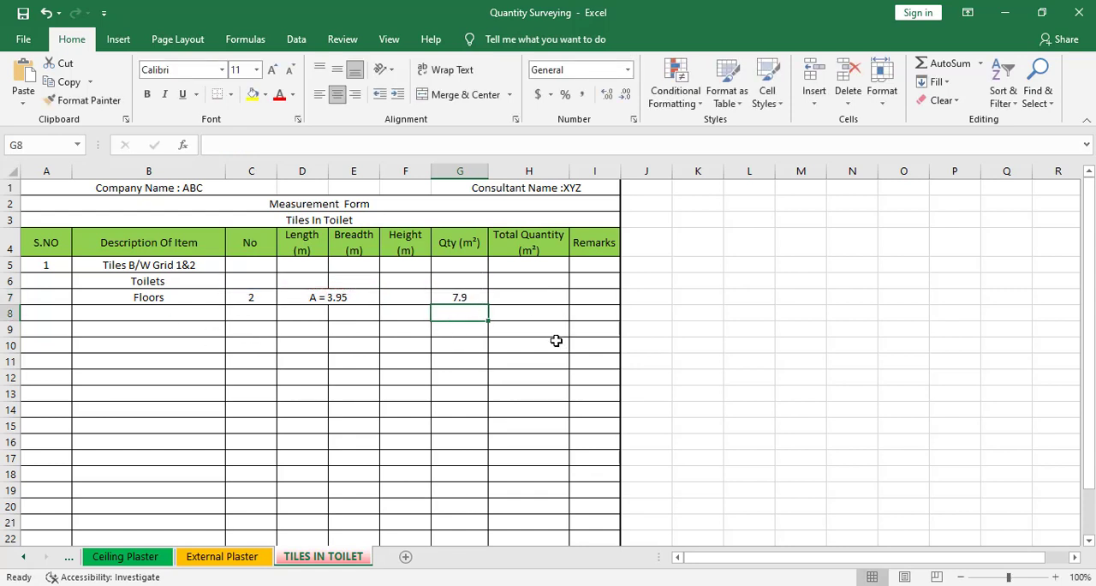
Return to the floor plan in AutoCAD and erase the toilet floor polyline
left_click(157, 315)
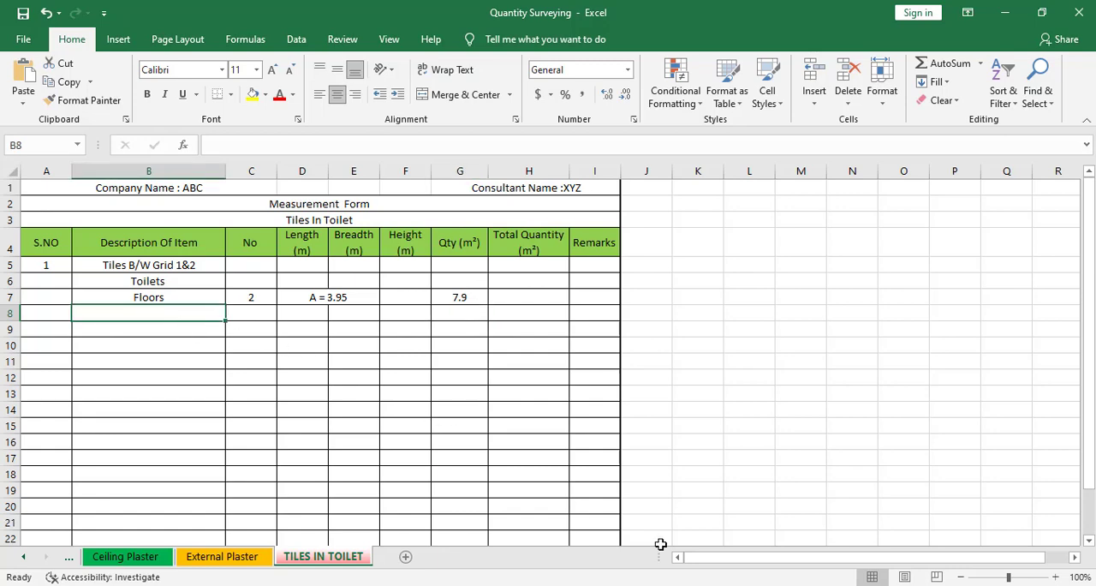
key("alt+Tab")
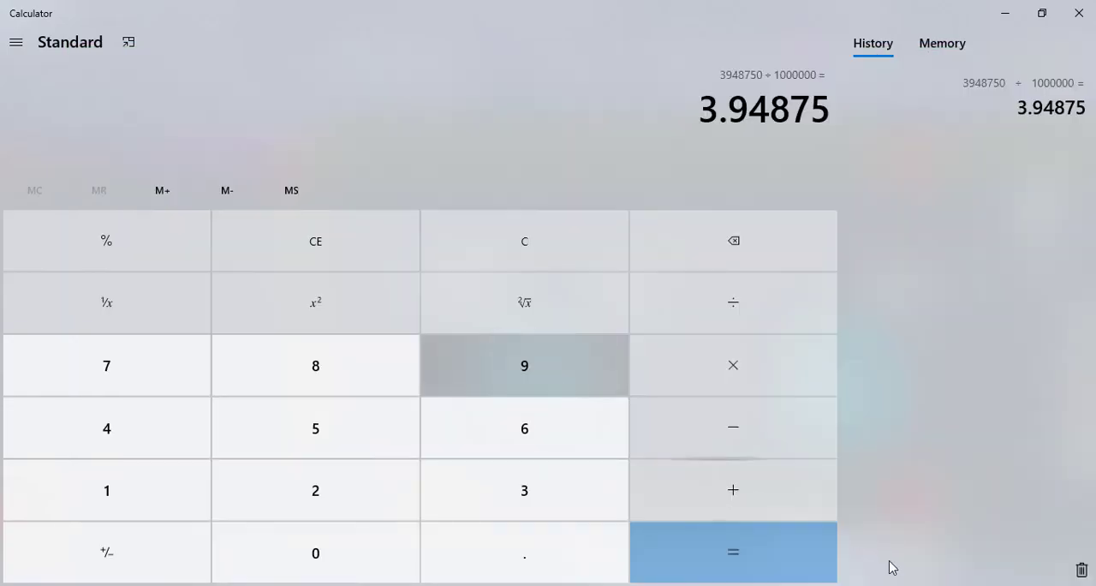
key("alt+Tab")
key("alt+Tab")
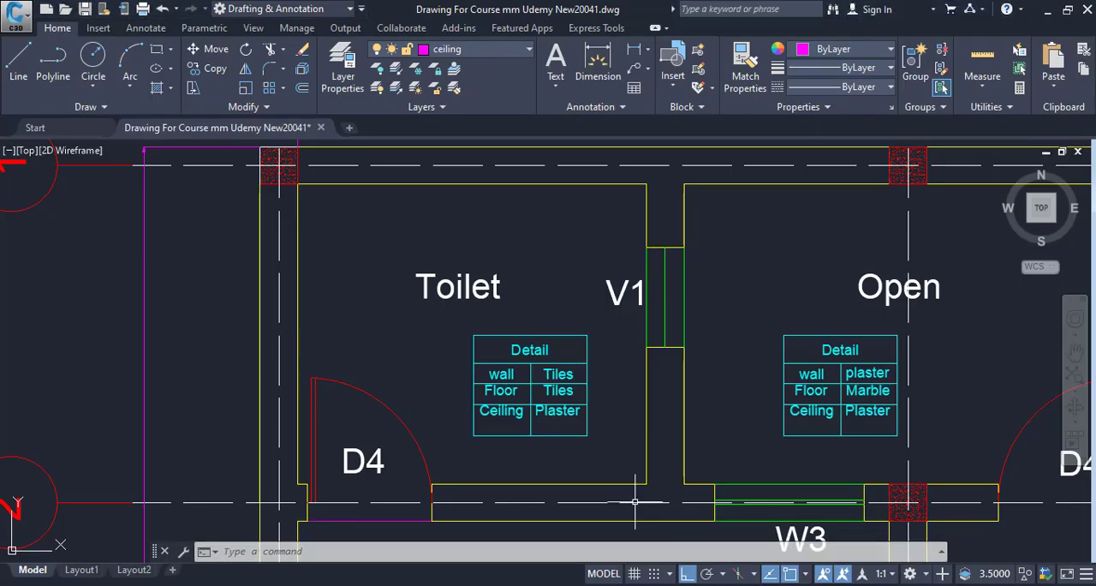
scroll(664, 416, "down", 5)
mouse_move(664, 416)
left_mouse_down()
mouse_move(505, 379)
mouse_move(478, 443)
left_mouse_up()
scroll(514, 387, "up", 2)
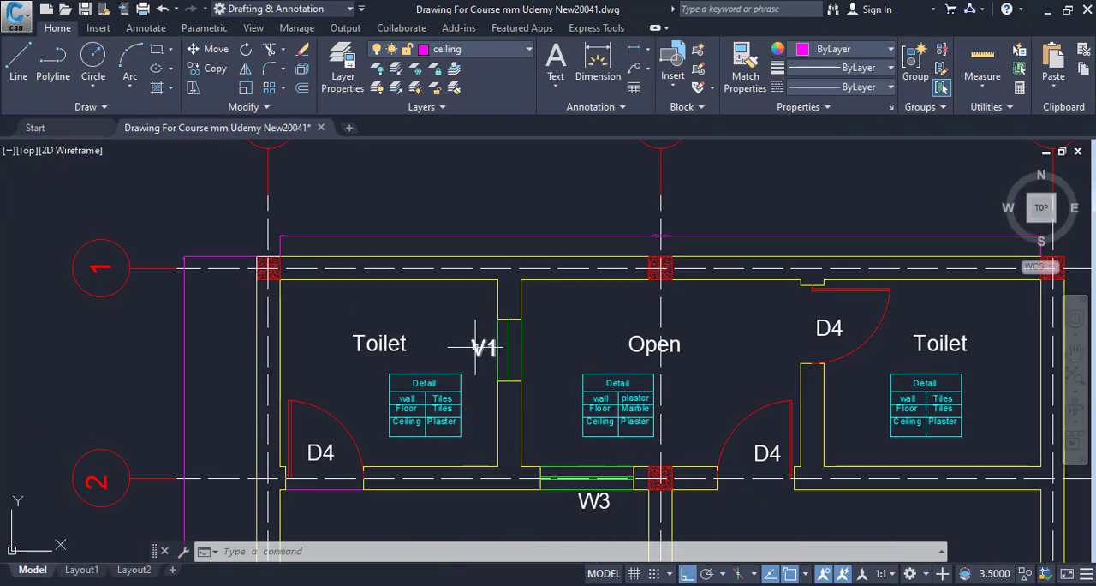
left_click(329, 489)
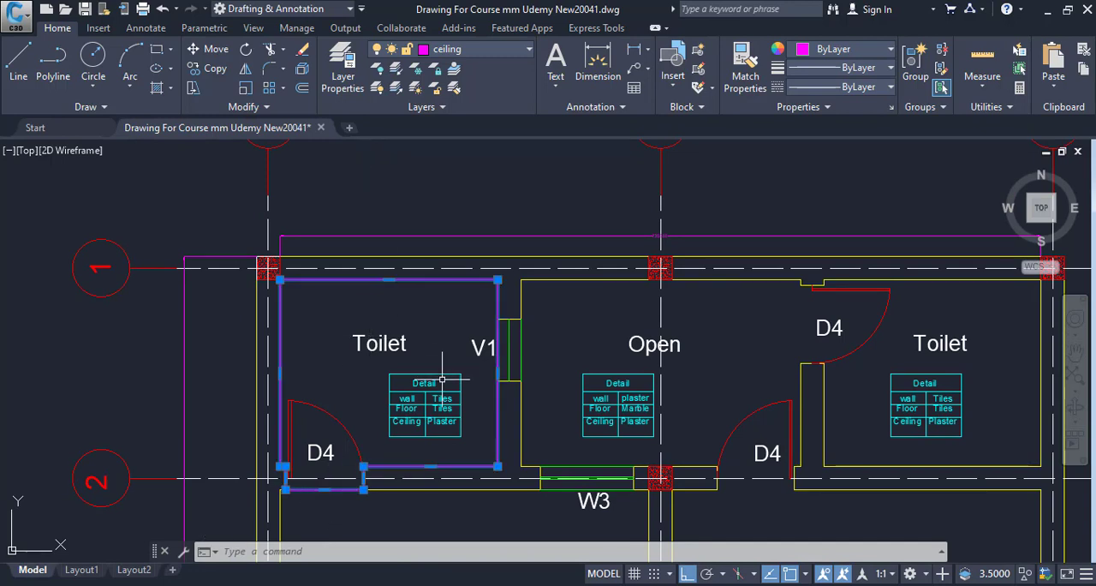
type("e")
key("Return")
scroll(280, 284, "down", 2)
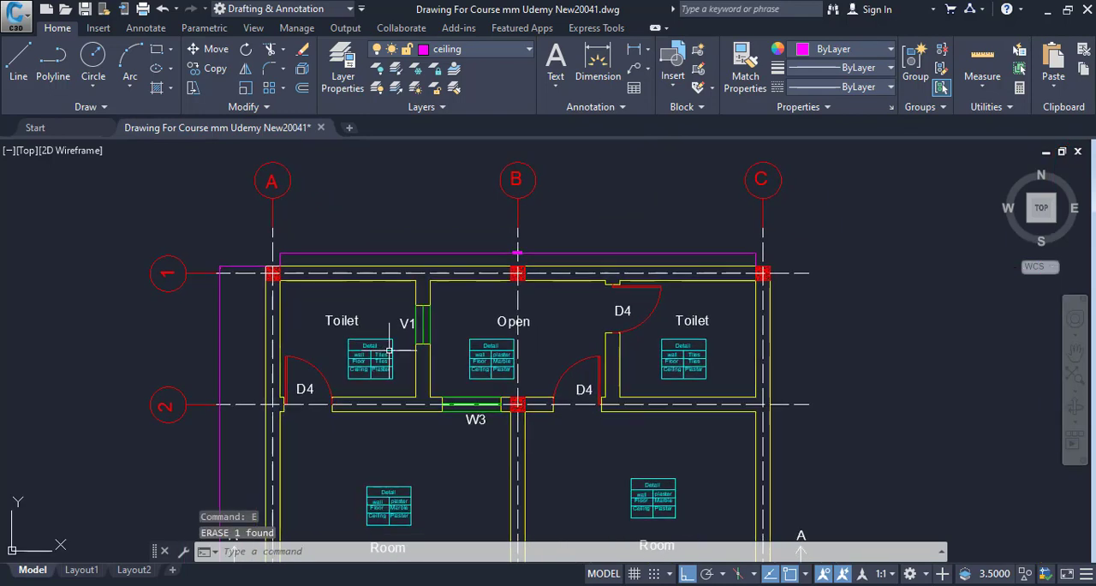
key("Escape")
scroll(390, 347, "up", 2)
key("Escape")
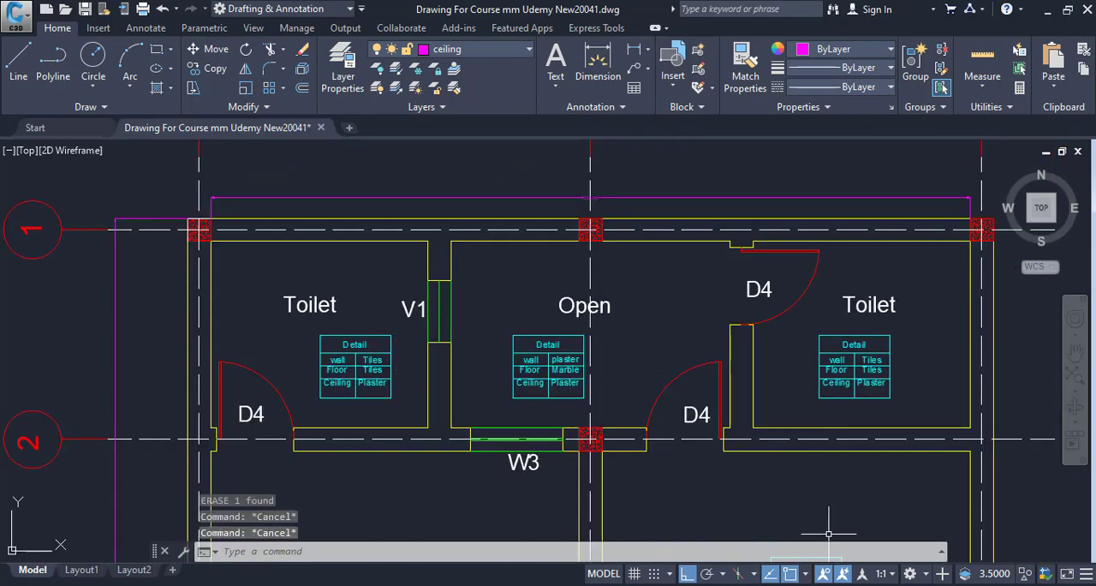
Switch to the Excel form and add the description Walls in B8 with 2 as the No value in C8
left_click(787, 583)
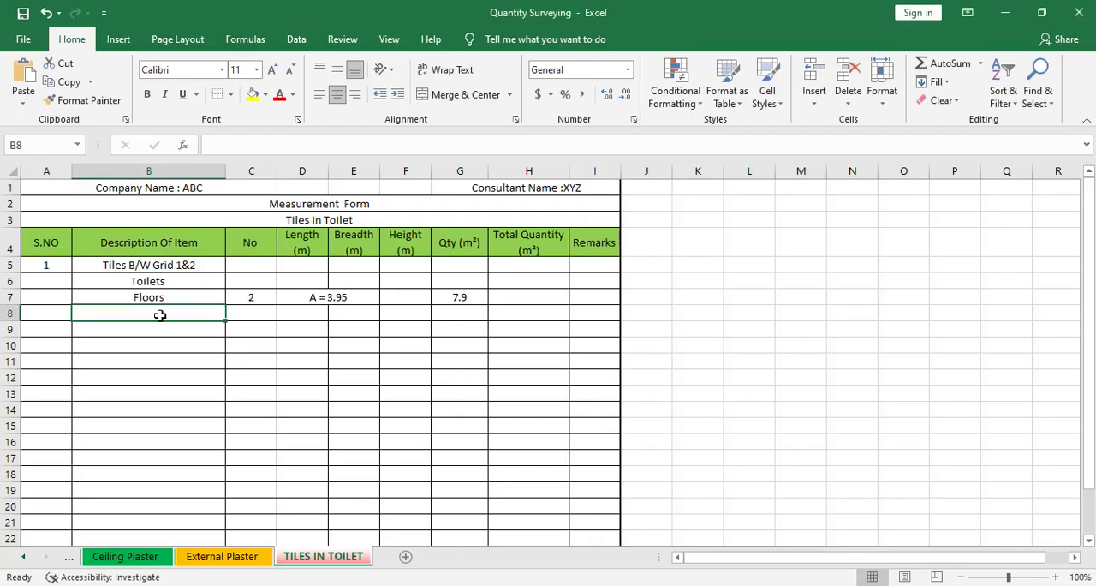
type("Walls")
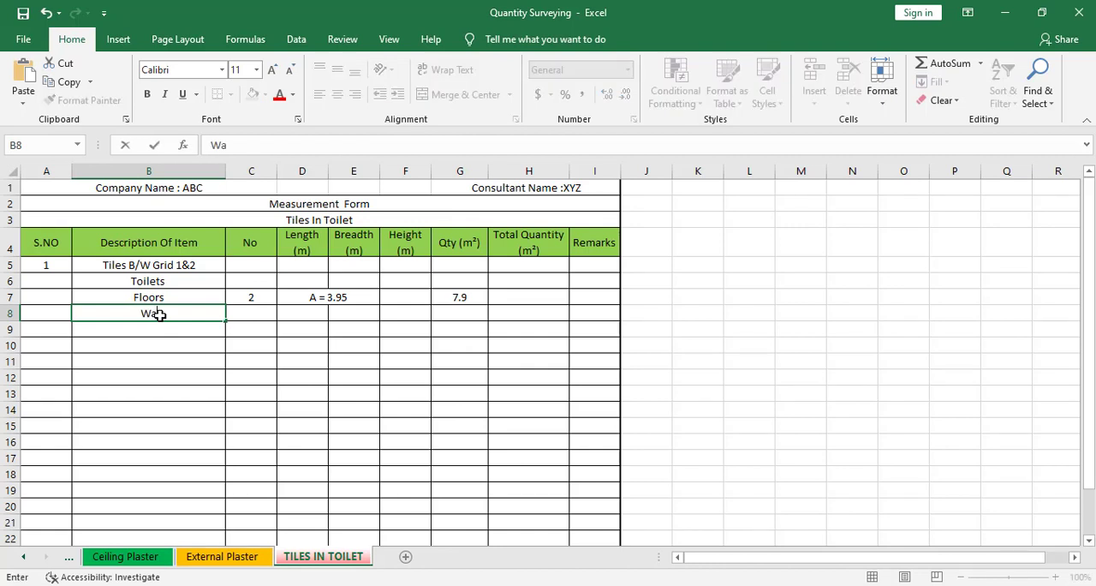
left_click(249, 314)
type("2")
key("Right")
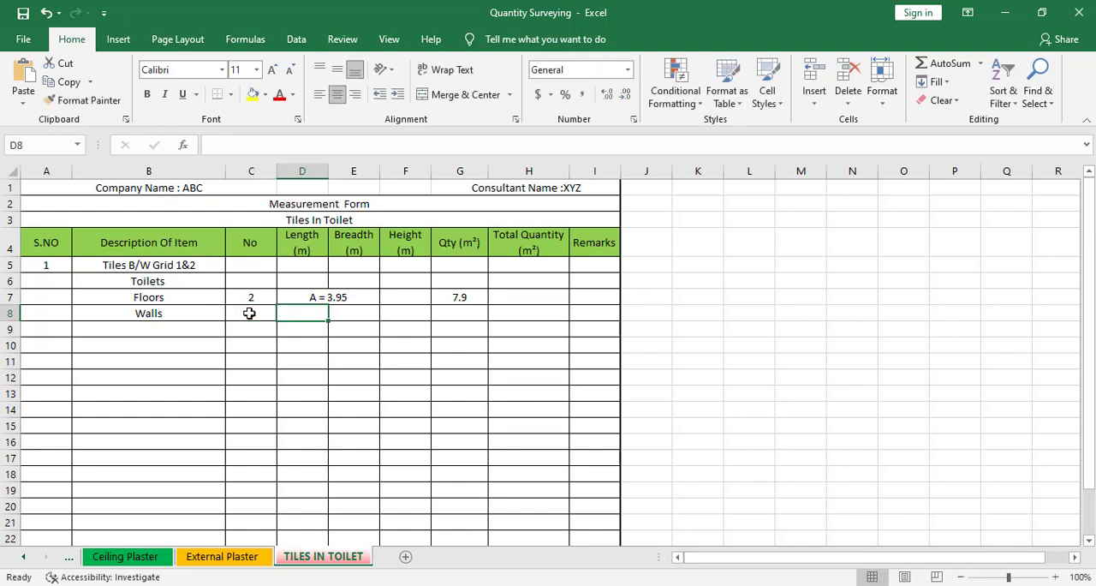
left_click(352, 346)
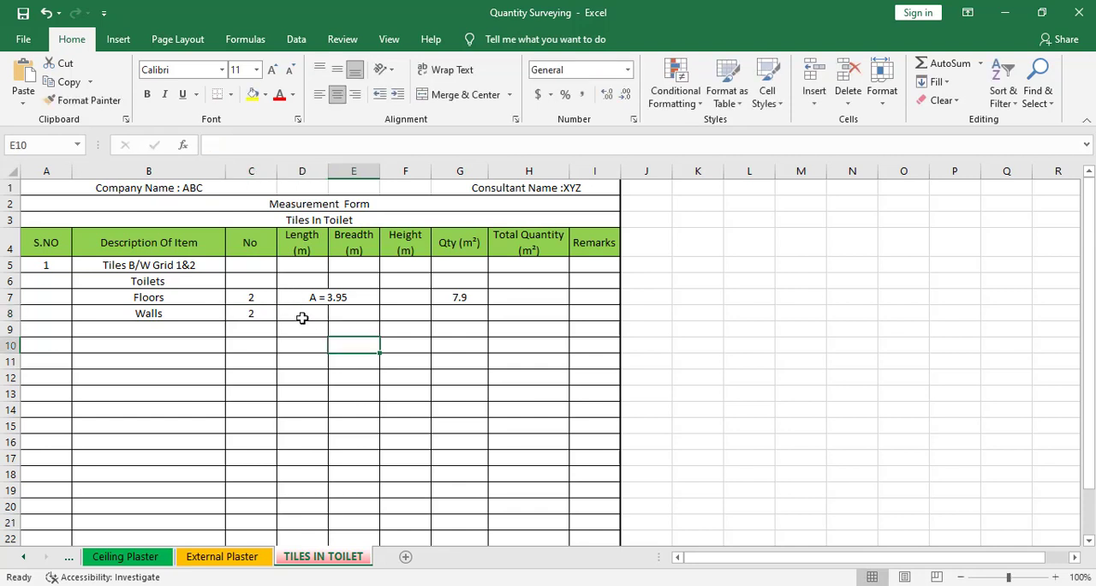
left_click(302, 317)
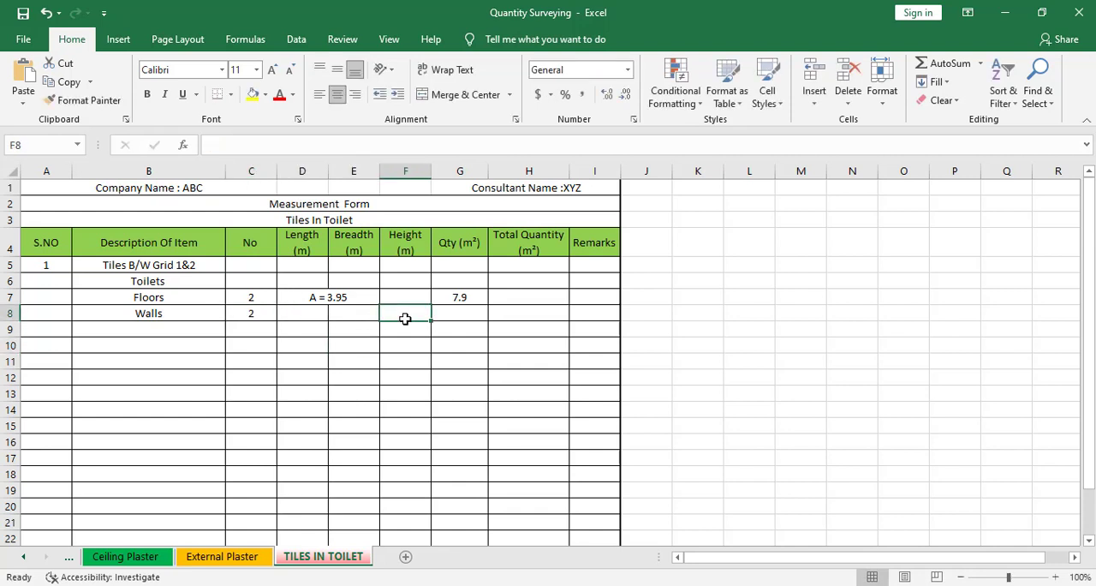
Switch to the AutoCAD floor plan and bring the toilet beside grid line 1 into close view
key("alt+Tab")
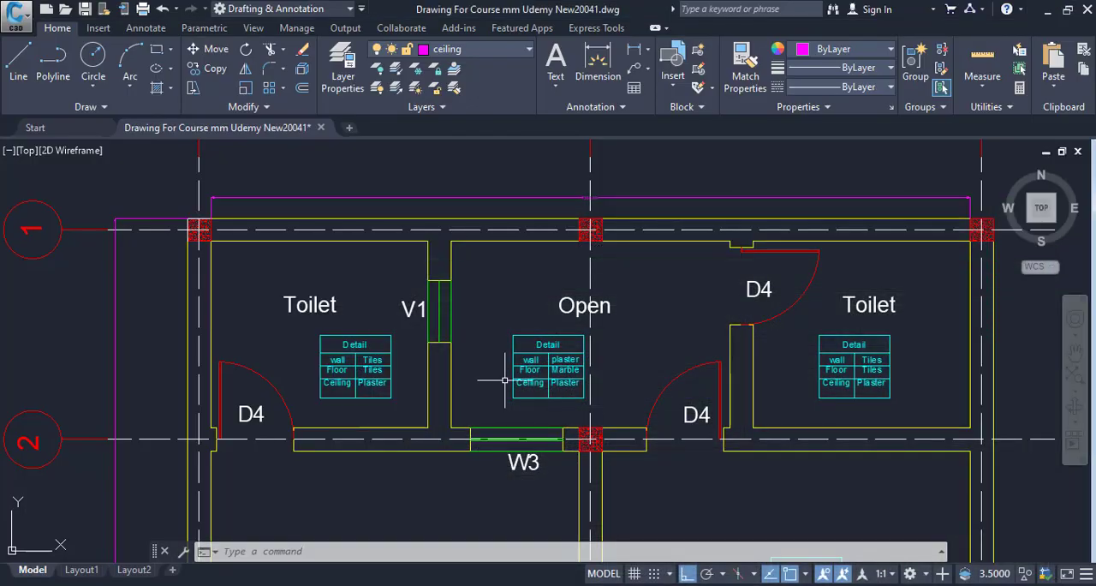
left_click_drag(269, 276, 284, 342)
scroll(284, 342, "up", 2)
key("Escape")
key("Escape")
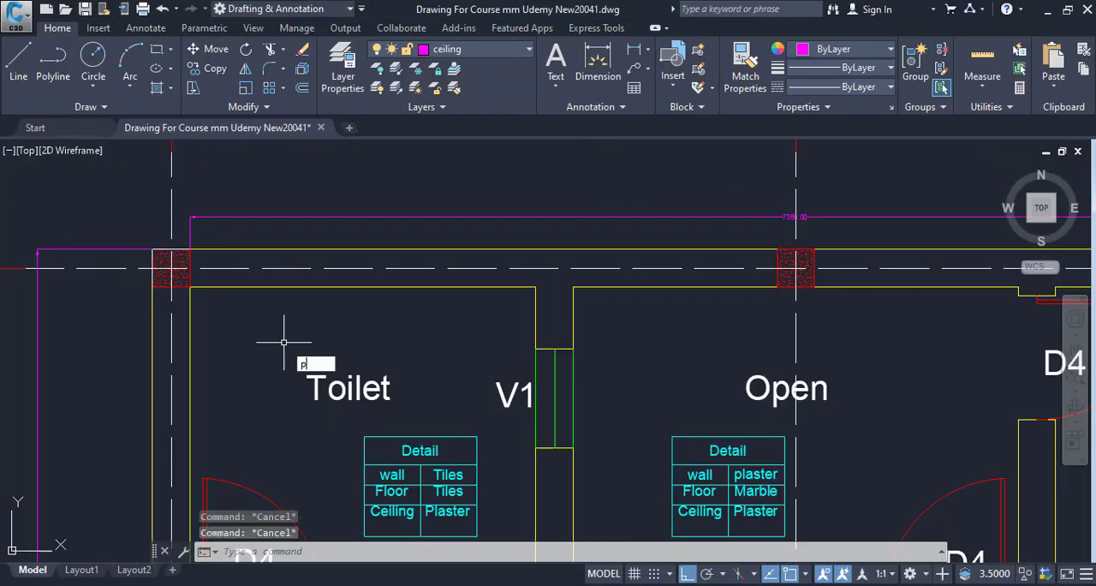
type("pl")
key("Return")
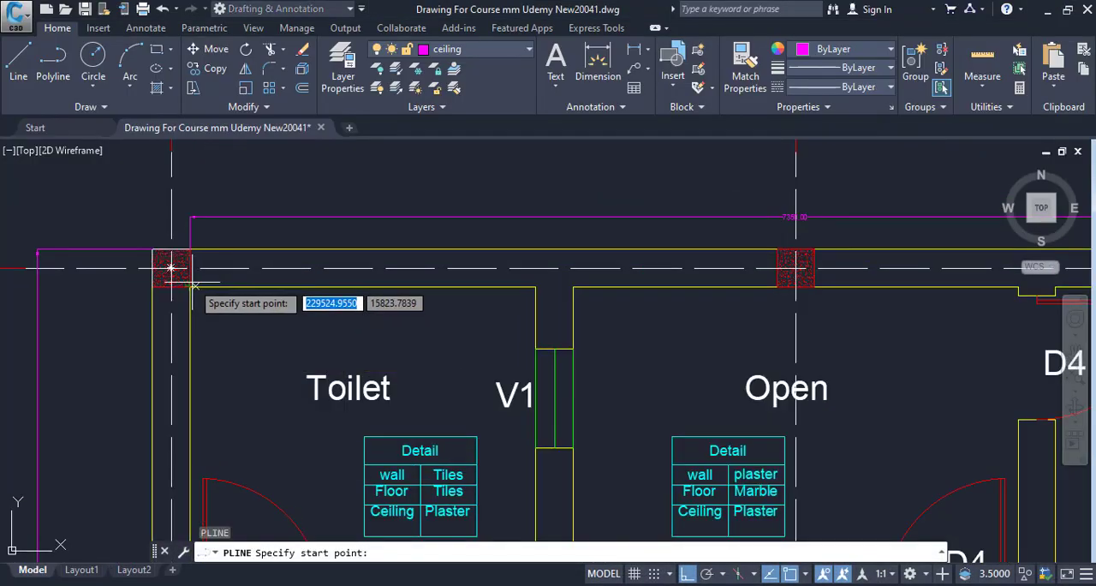
key("Escape")
Draw a 2100 by 1800 mm rectangle along the inner wall faces of the toilet next to ventilator V1
type("rec")
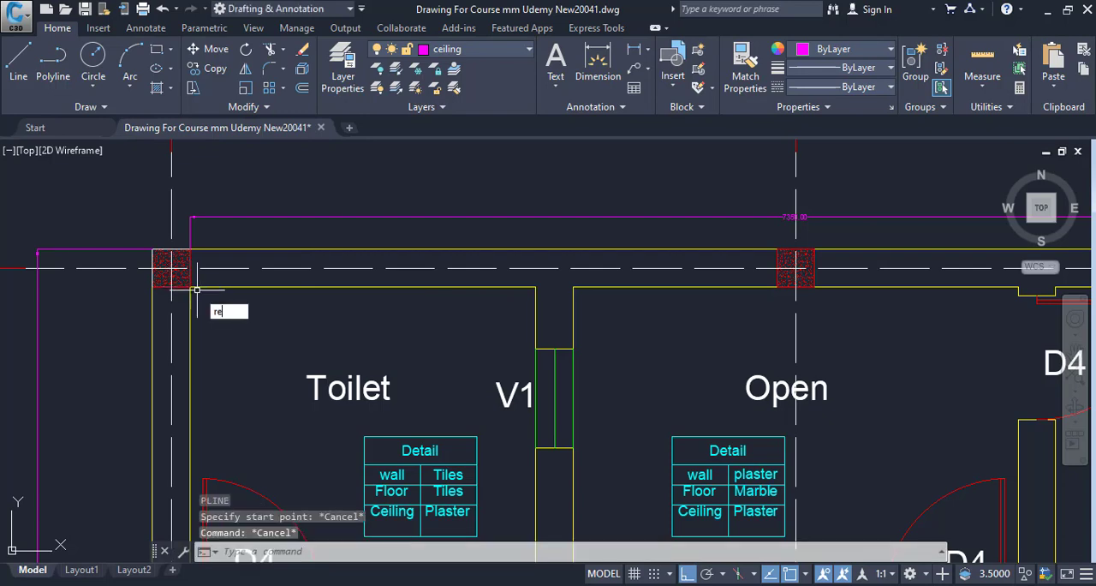
key("Return")
left_click(171, 268)
left_click_drag(243, 396, 274, 254)
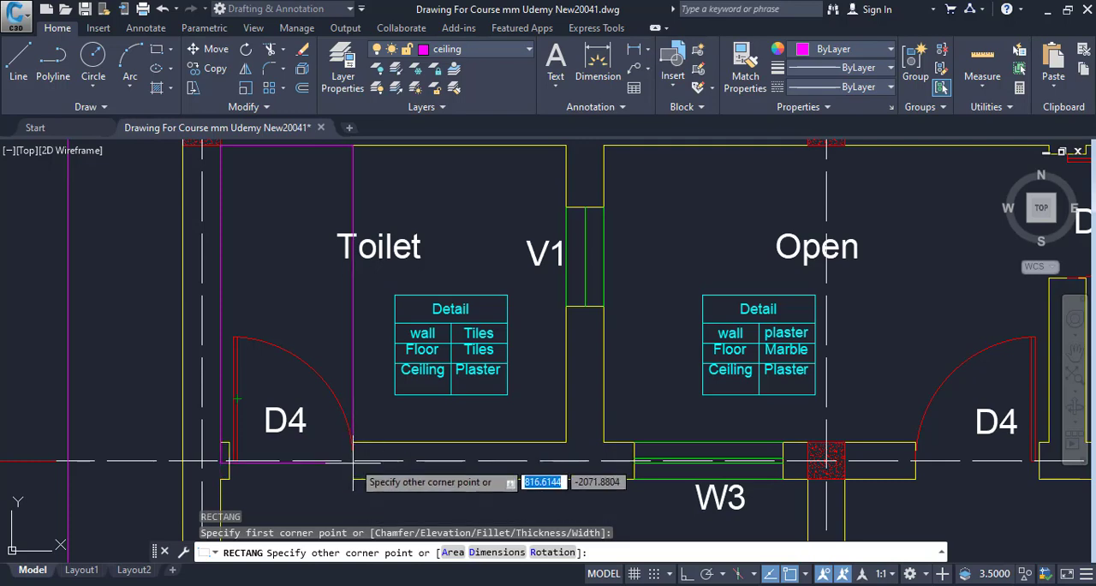
scroll(353, 461, "up", 5)
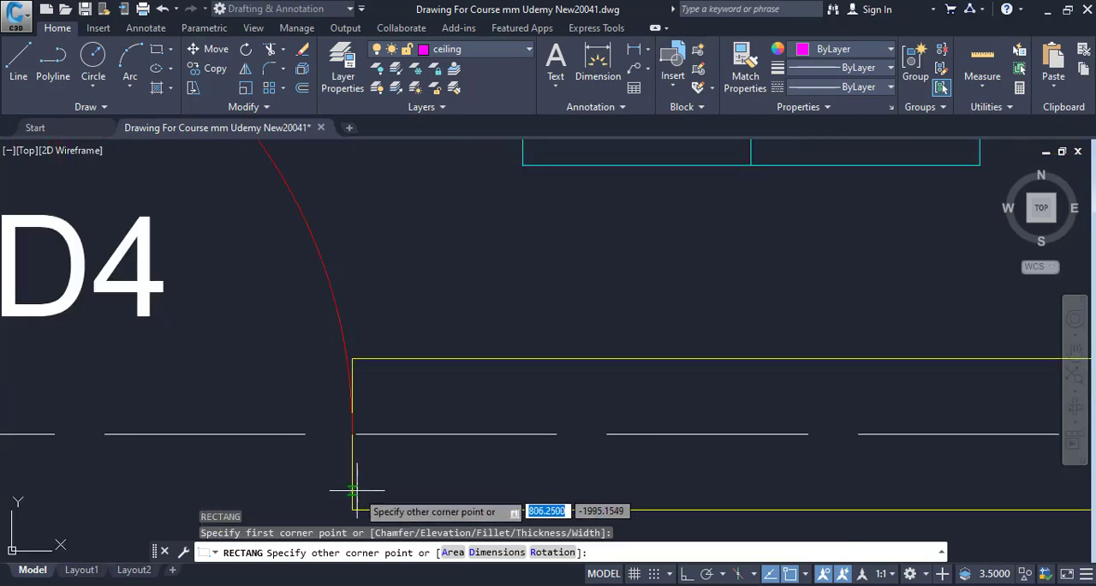
scroll(414, 415, "down", 5)
left_click_drag(413, 416, 371, 409)
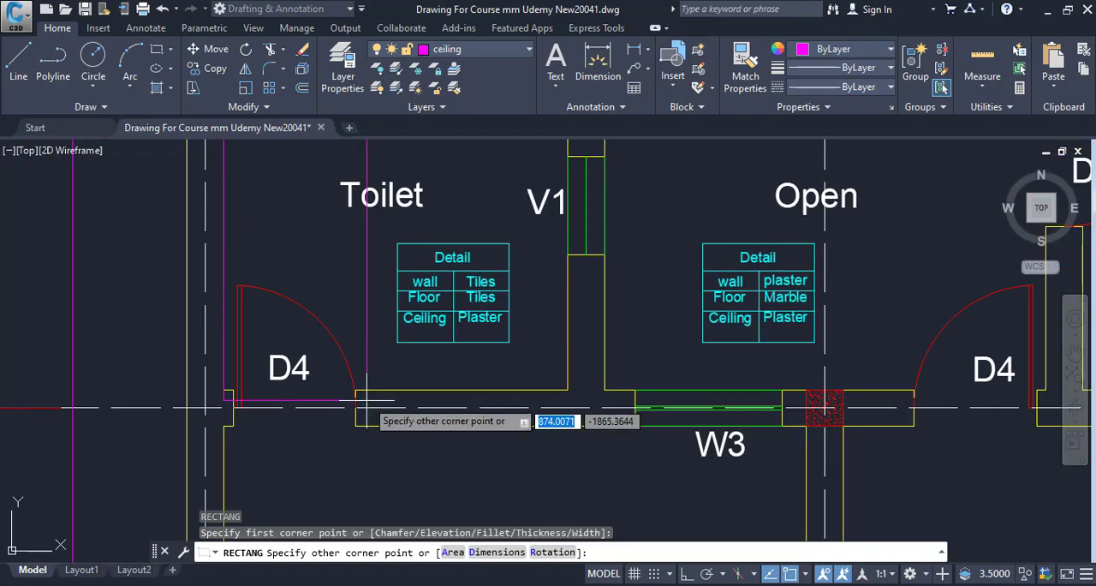
key("Escape")
mouse_move(525, 410)
left_mouse_down()
mouse_move(518, 518)
mouse_move(541, 304)
left_mouse_up()
List the properties of the toilet wall rectangle to read its perimeter
left_click(574, 317)
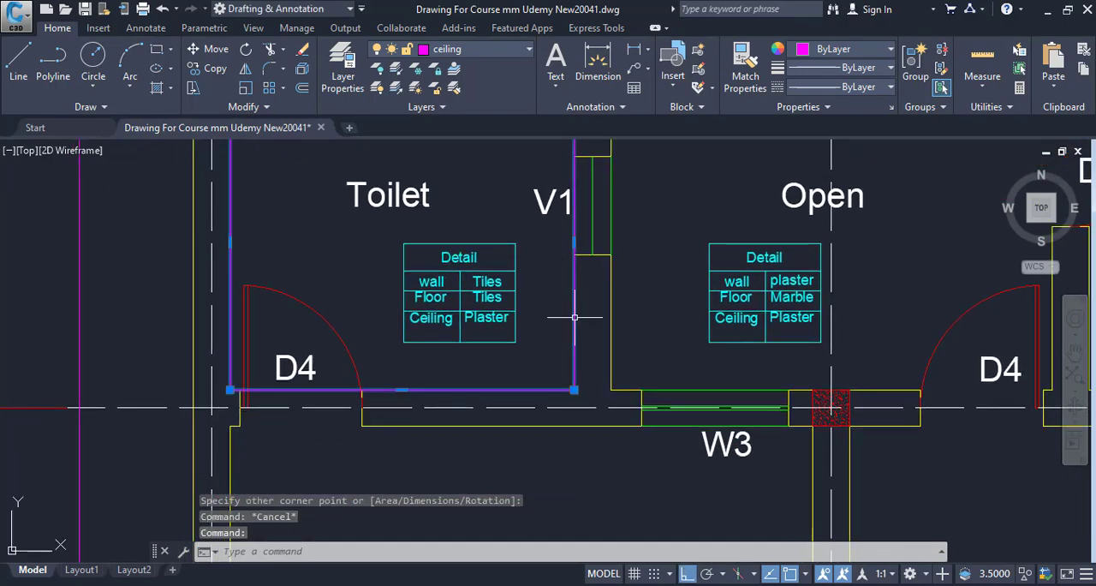
type("li")
key("Return")
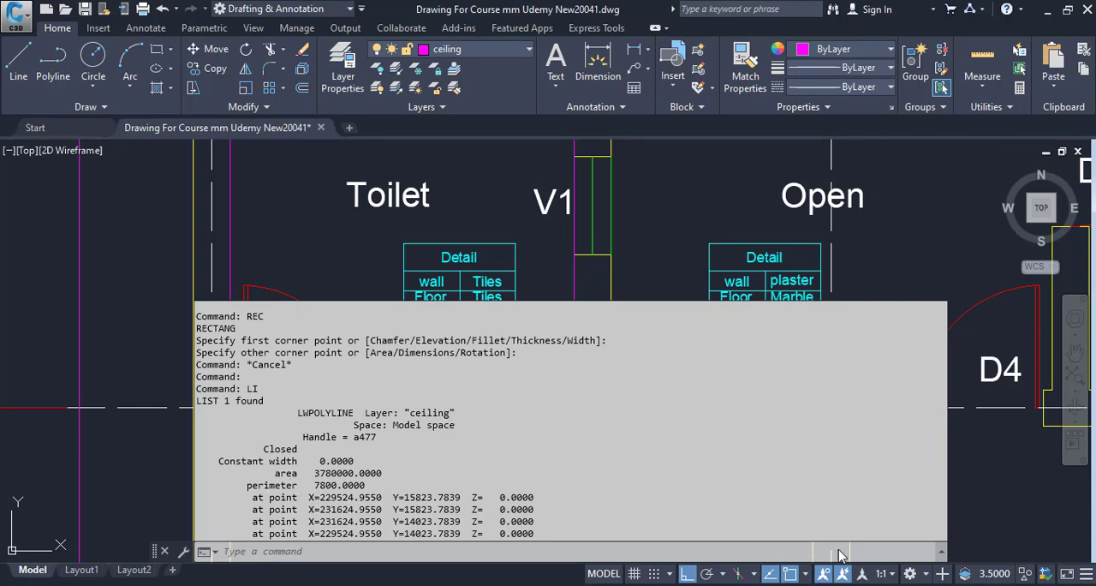
Switch to the Excel measurement form and enter 7.8 as the Walls length in D8
key("alt+Tab")
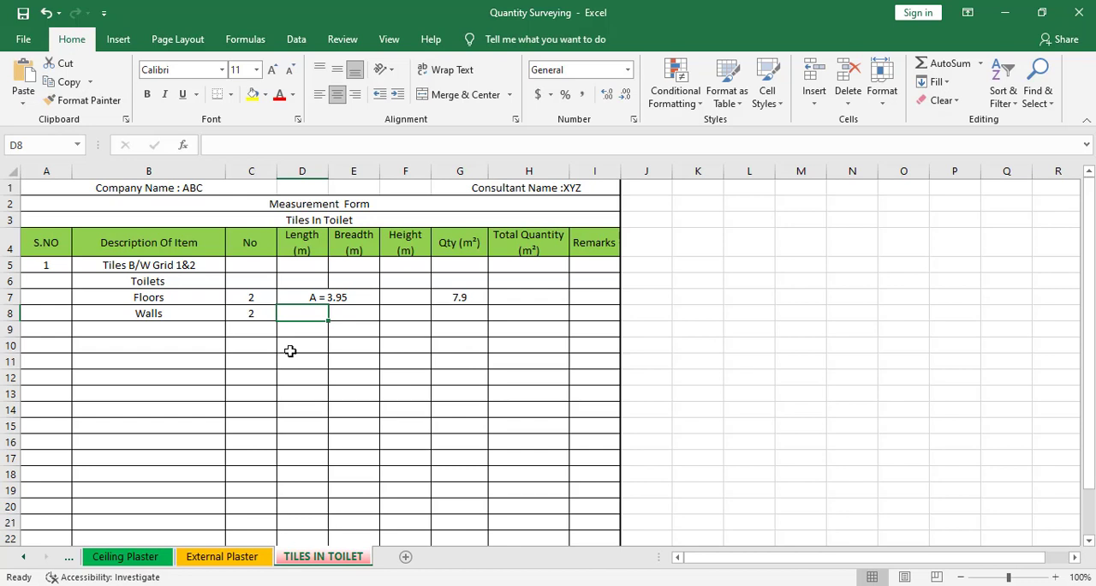
type("7.8")
key("Tab")
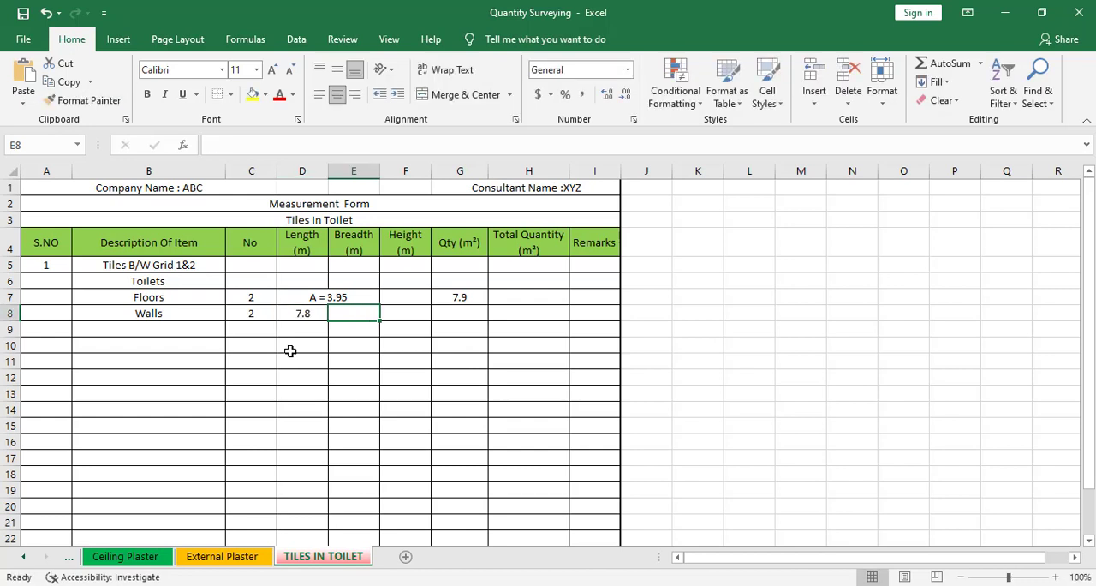
key("Tab")
Switch to AutoCAD and examine the Internal Elevation For Toilets to find the height of the wall tiles
key("alt+Tab")
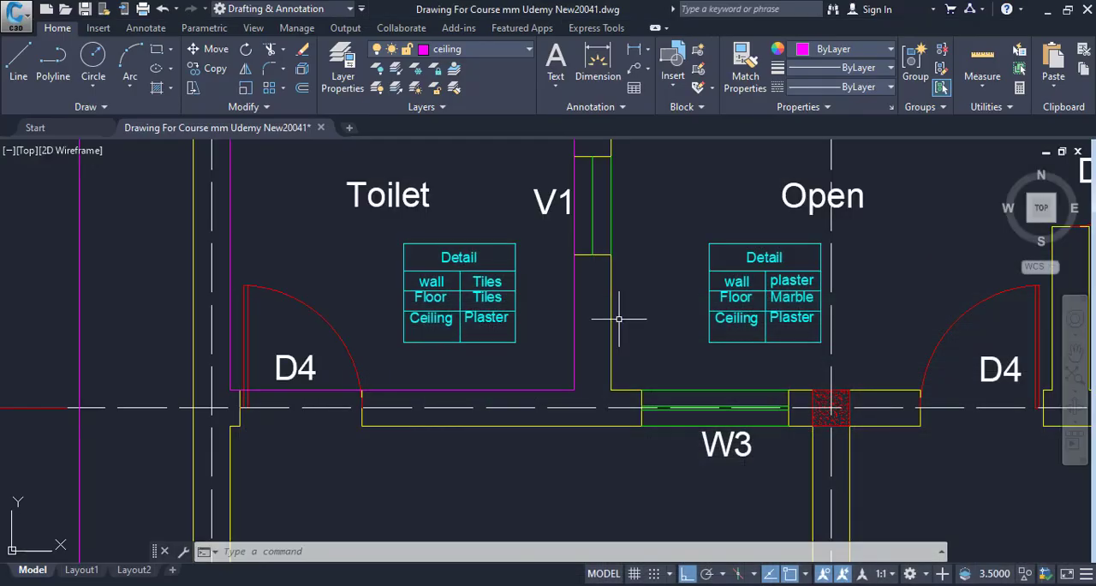
scroll(619, 320, "down", 6)
left_click_drag(482, 350, 451, 382)
mouse_move(842, 387)
left_mouse_down()
mouse_move(577, 401)
mouse_move(497, 278)
left_mouse_up()
left_click_drag(741, 442, 510, 367)
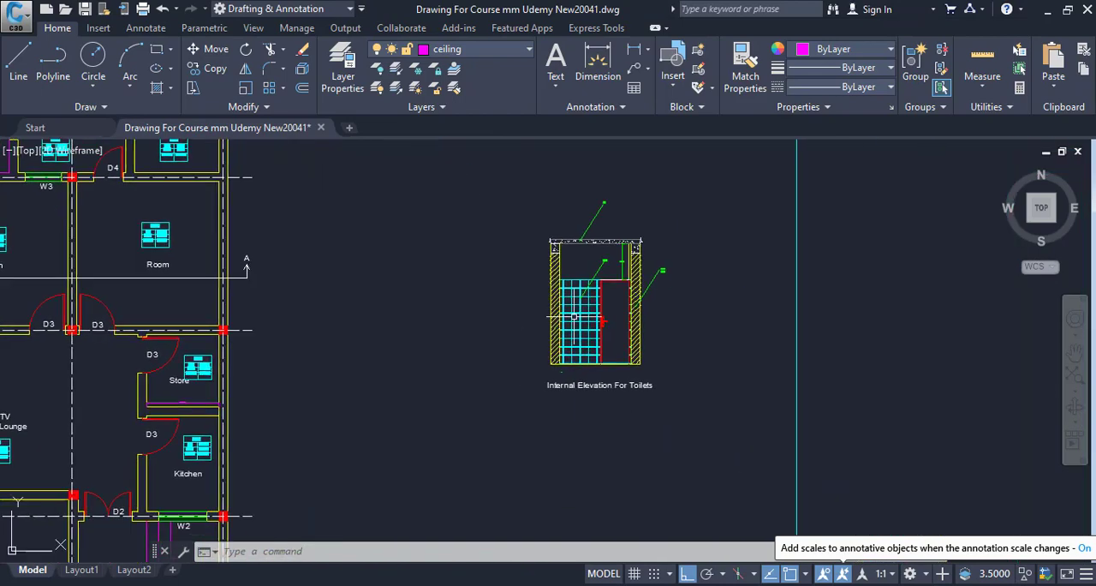
scroll(615, 305, "up", 6)
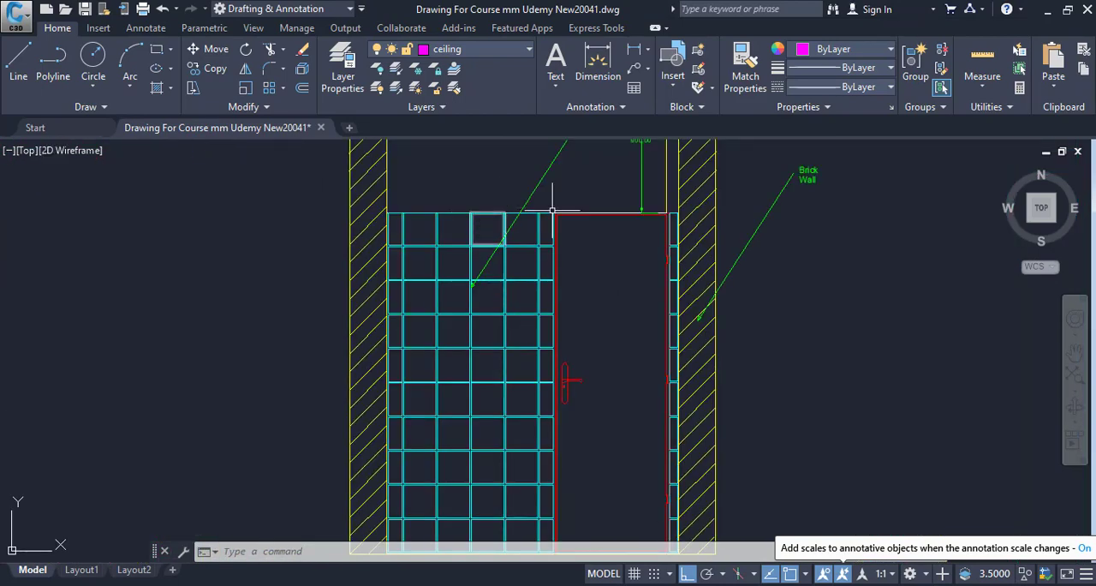
scroll(595, 231, "up", 4)
scroll(557, 184, "down", 6)
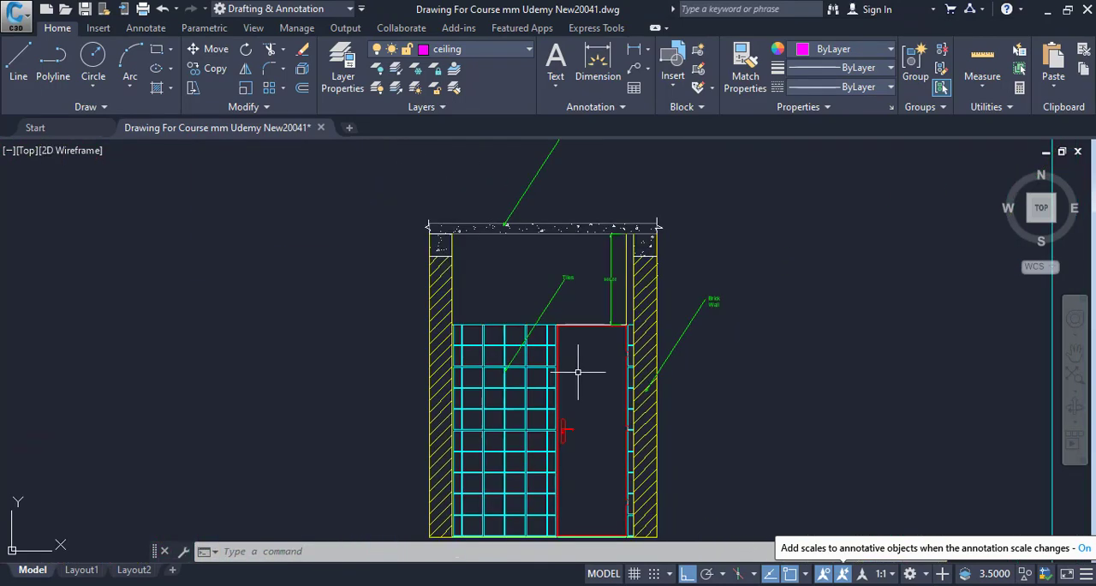
left_click_drag(580, 367, 558, 289)
Switch to the Excel form and enter 2.1 as the Walls height in F8
key("alt+Tab")
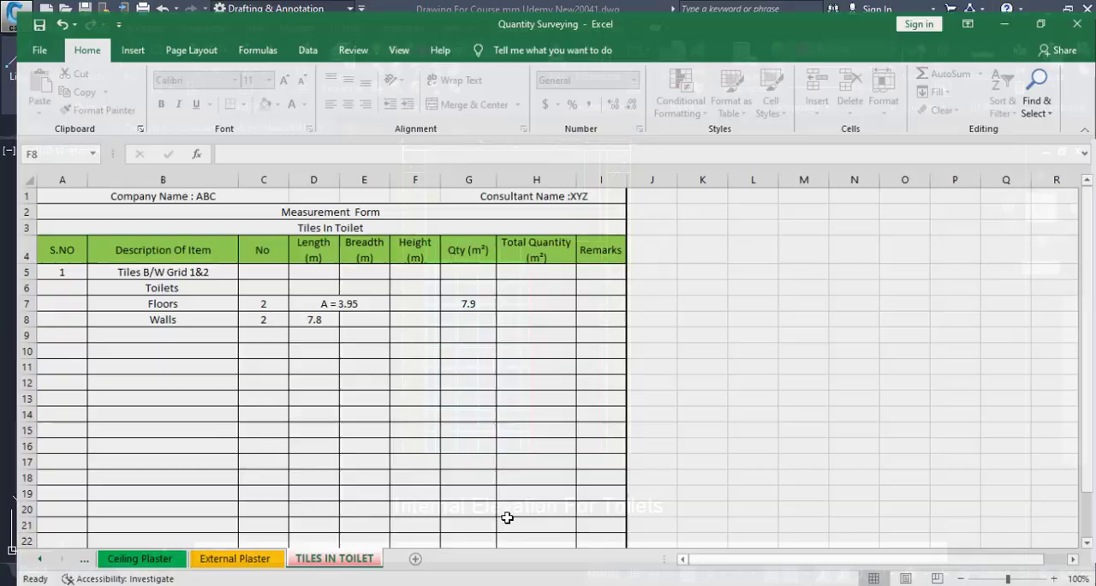
type("2.1")
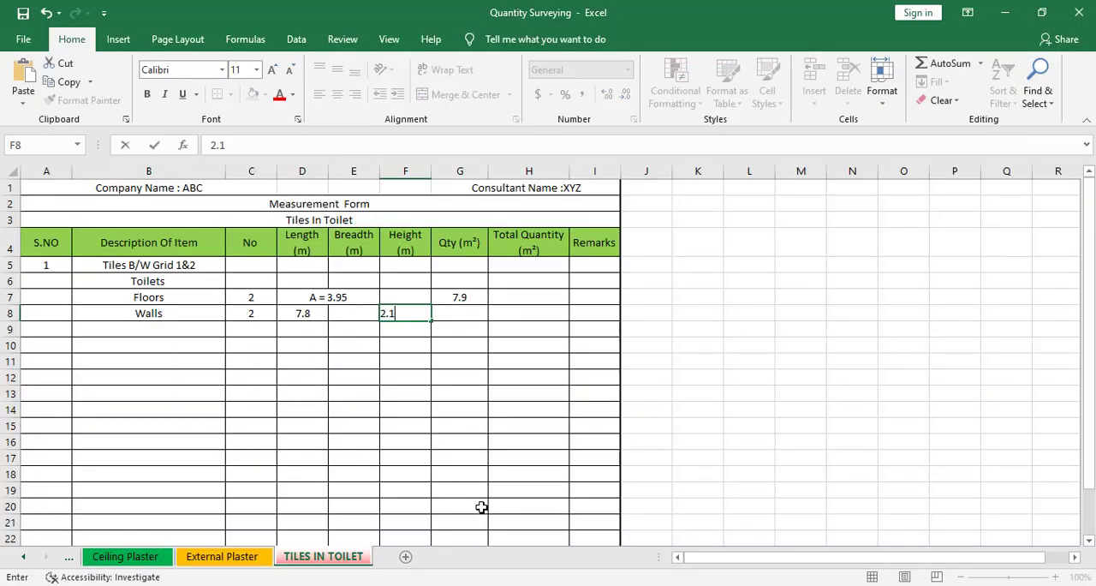
left_click(440, 473)
Calculate the Walls quantity in G8 with the formula =C8*D8*F8
left_click(460, 314)
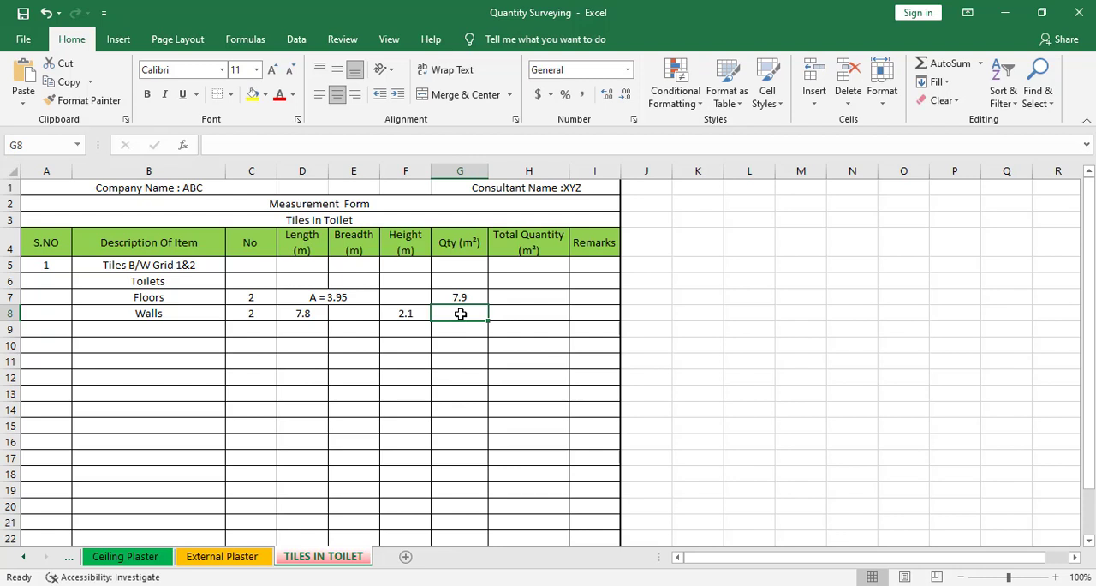
type("=")
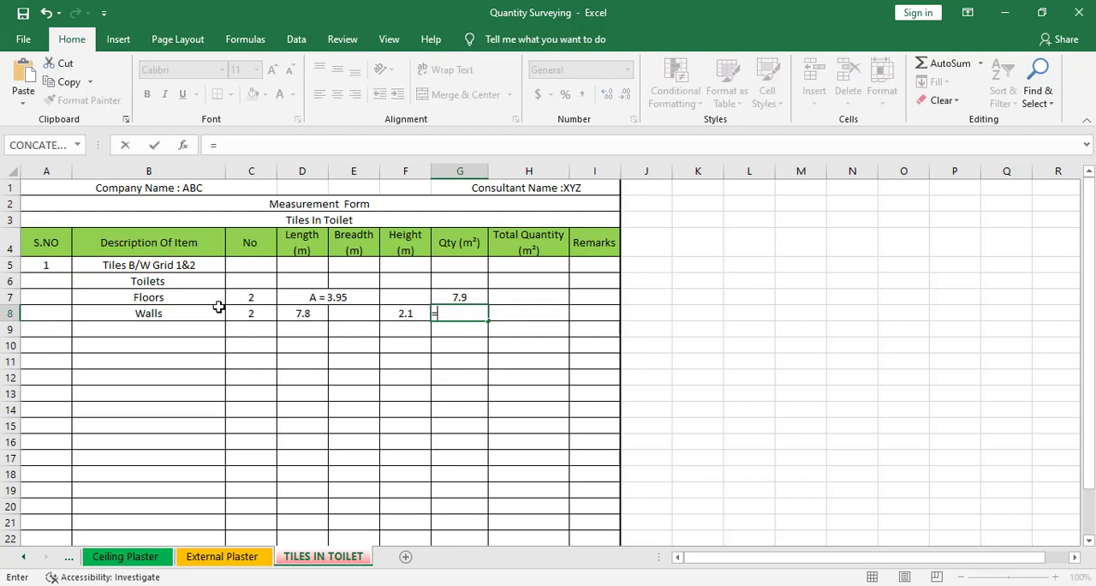
left_click(246, 313)
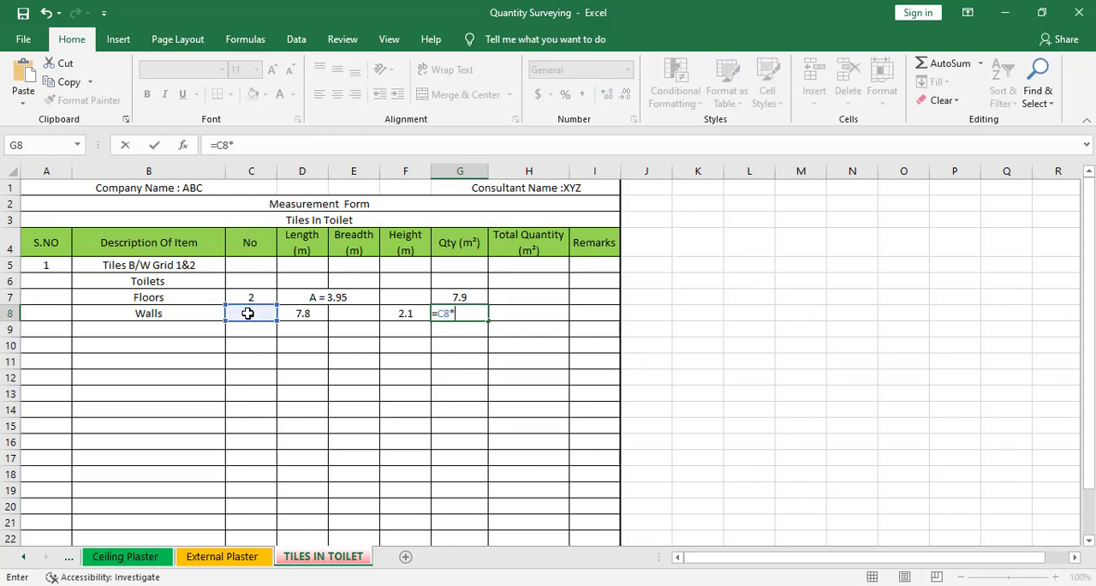
left_click(310, 313)
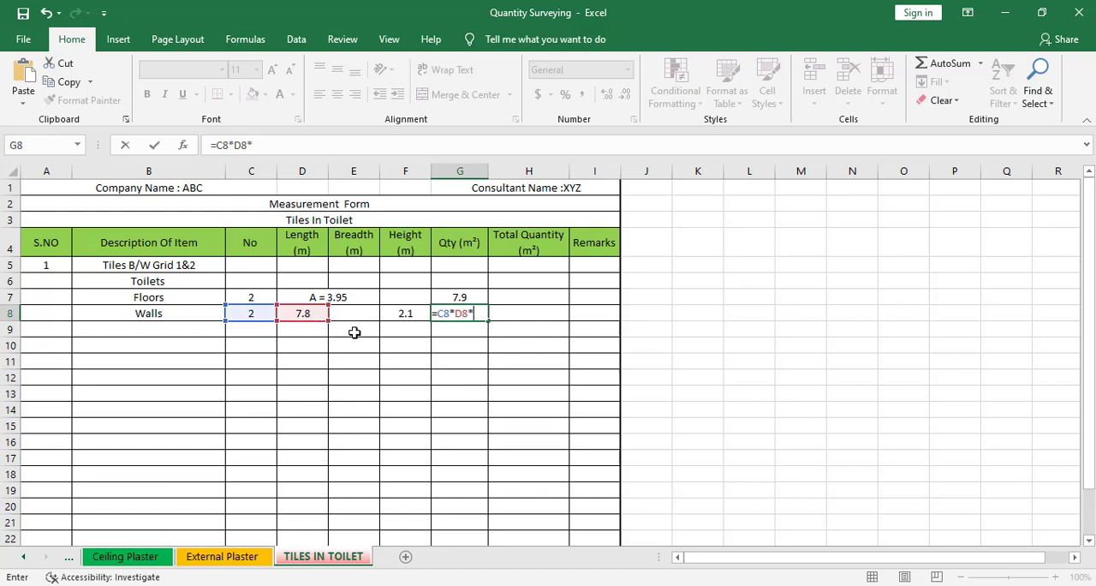
left_click(421, 306)
key("Return")
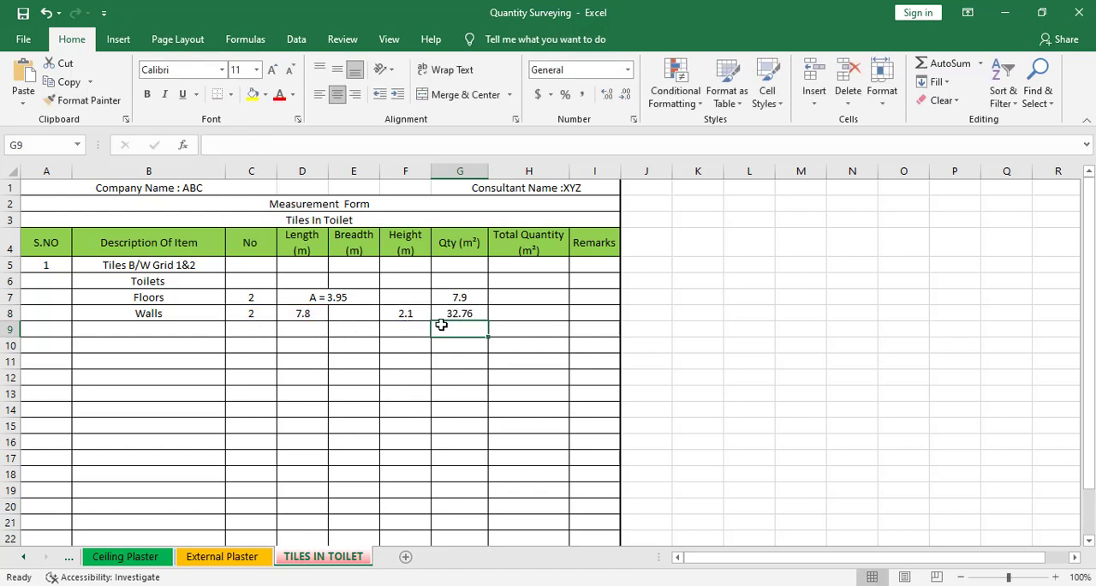
Select B9 in the form, then switch to AutoCAD and examine the door and ventilator openings in the toilet walls
left_click(130, 325)
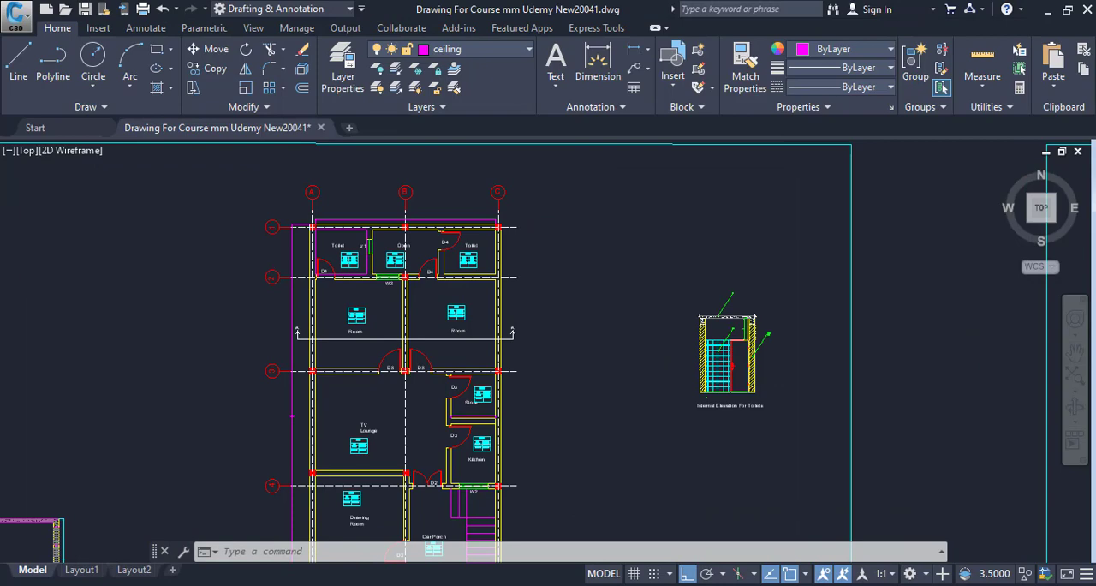
left_click_drag(682, 513, 699, 556)
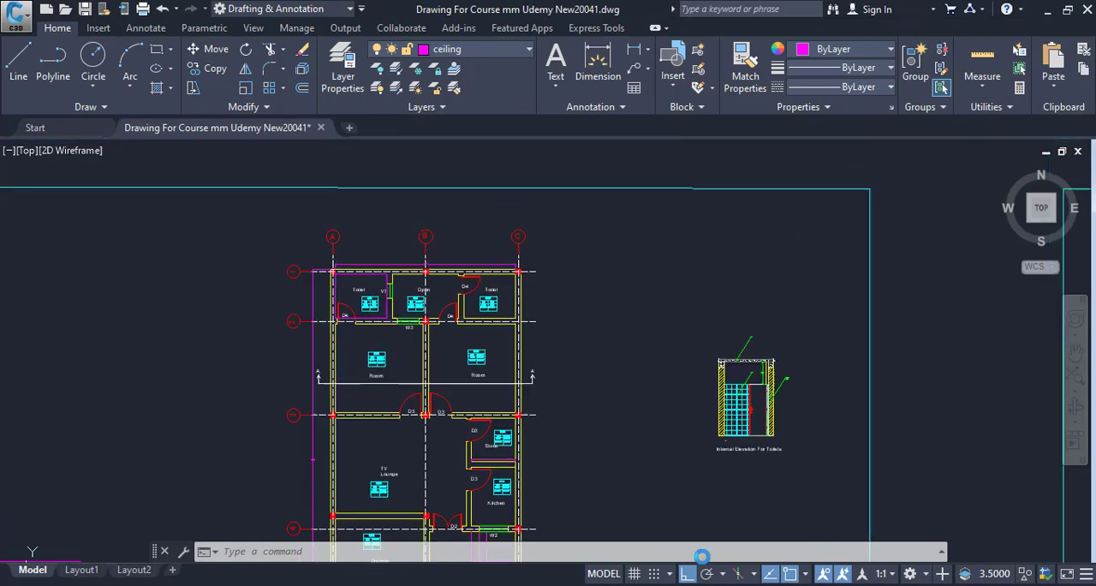
scroll(514, 370, "up", 6)
left_click_drag(409, 314, 588, 497)
left_click_drag(569, 407, 599, 472)
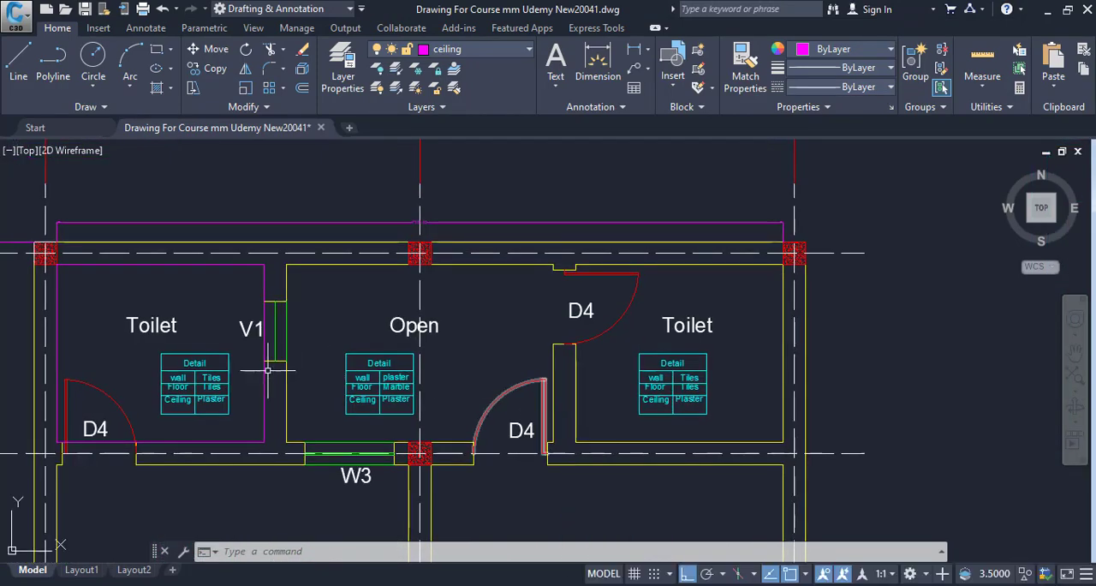
left_click_drag(265, 393, 377, 402)
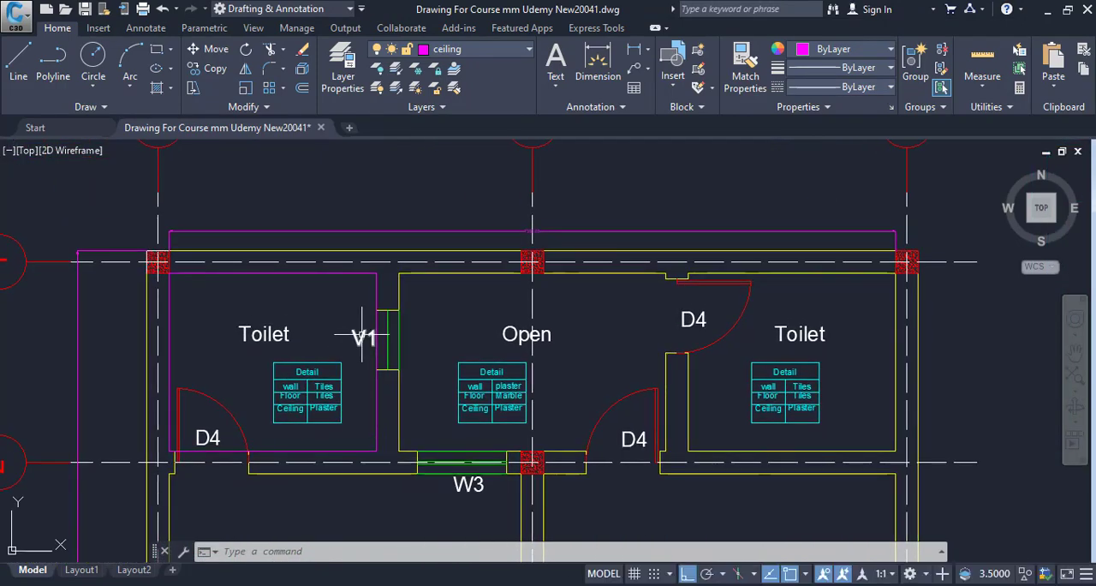
left_click_drag(391, 324, 433, 288)
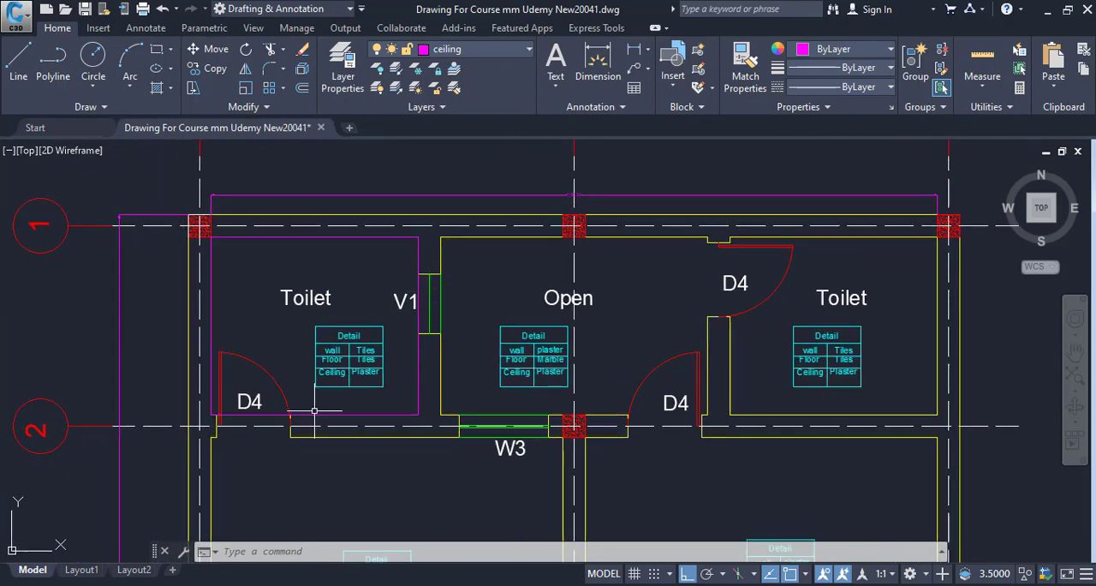
scroll(480, 441, "down", 4)
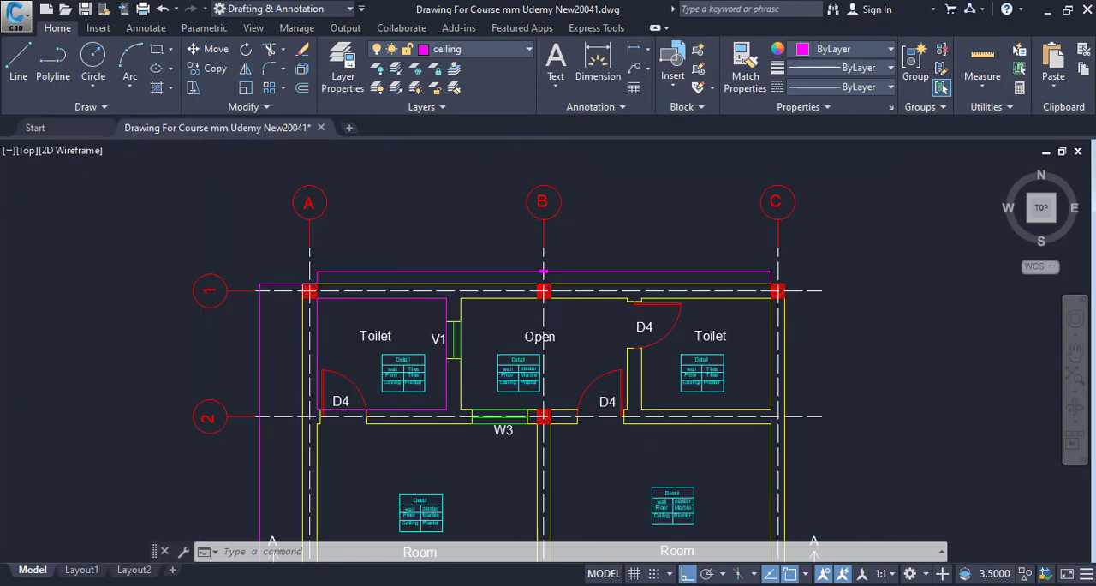
Locate the door and window elevations sheet and examine the elevation of ventilator V1 relative to ground level
scroll(351, 420, "down", 4)
mouse_move(414, 429)
left_mouse_down()
mouse_move(607, 414)
mouse_move(804, 373)
left_mouse_up()
left_click_drag(421, 453, 452, 422)
left_click_drag(360, 480, 678, 392)
scroll(677, 392, "down", 4)
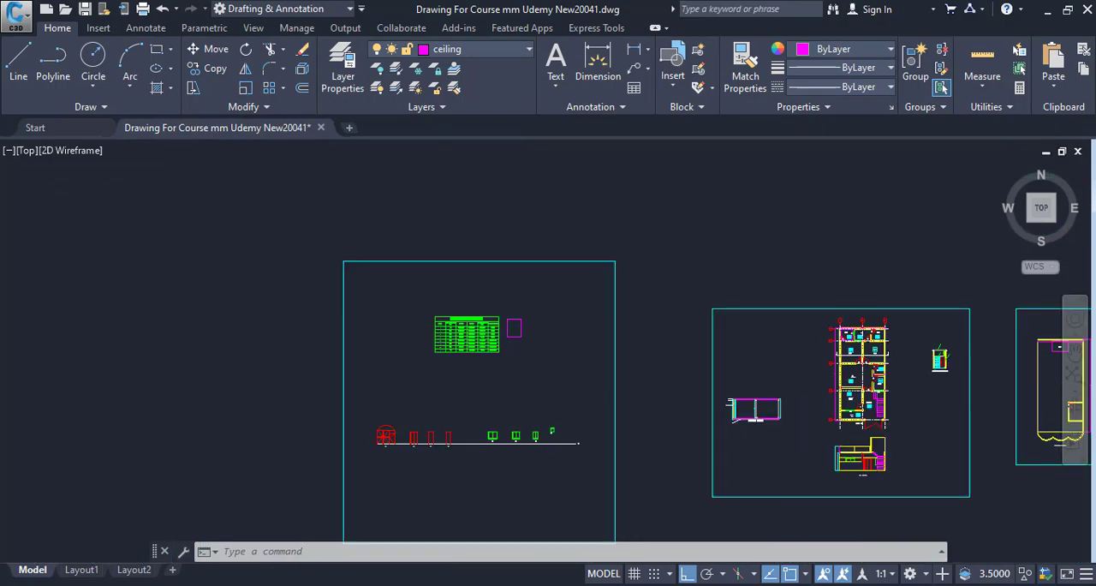
scroll(509, 349, "up", 6)
left_click_drag(467, 364, 492, 425)
scroll(392, 396, "down", 2)
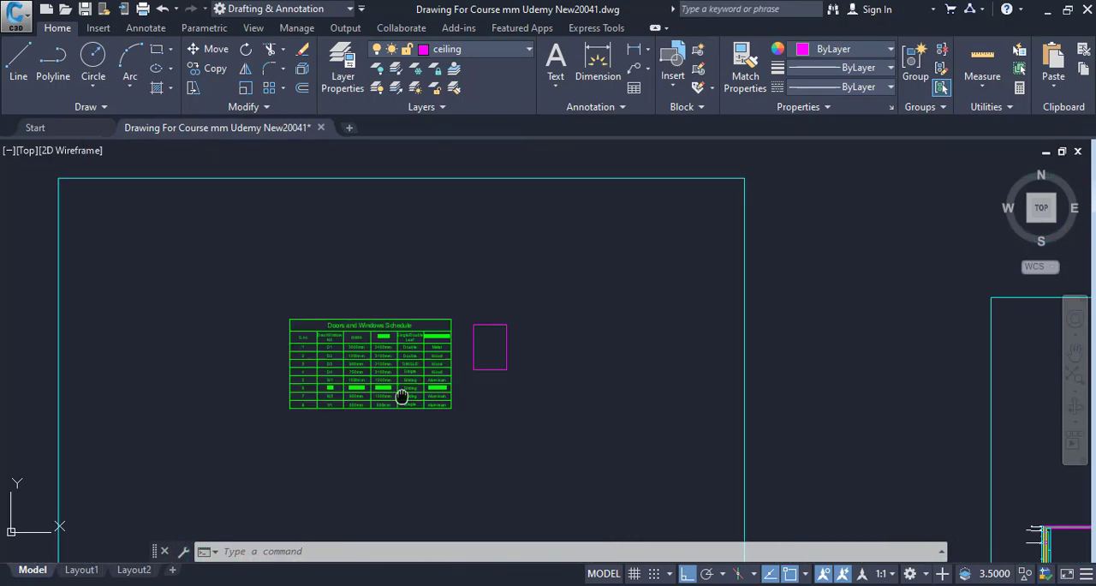
left_click_drag(459, 510, 504, 329)
scroll(649, 351, "up", 2)
scroll(479, 392, "up", 2)
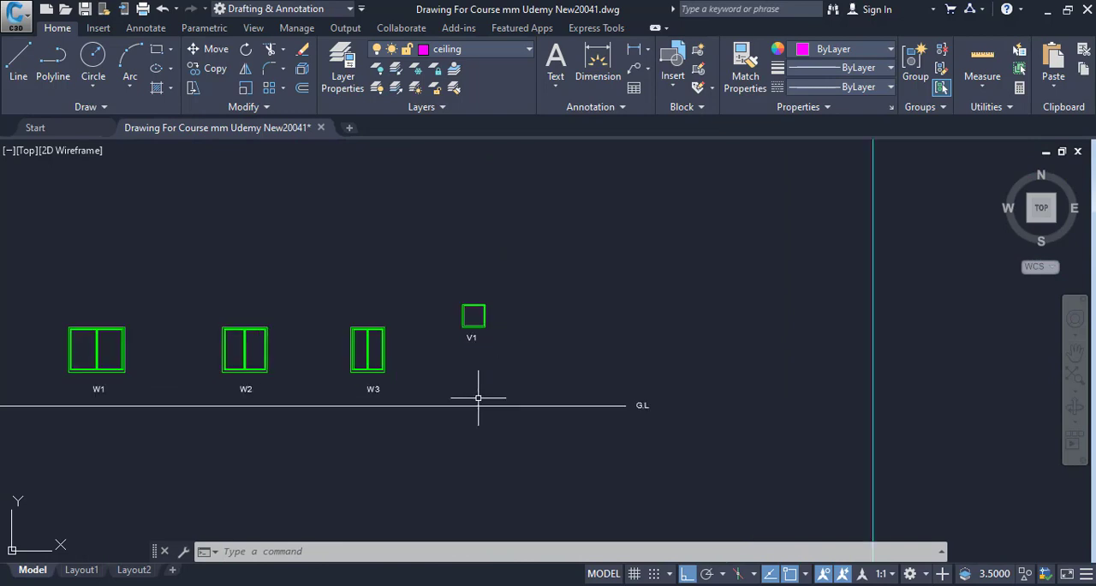
scroll(464, 349, "up", 4)
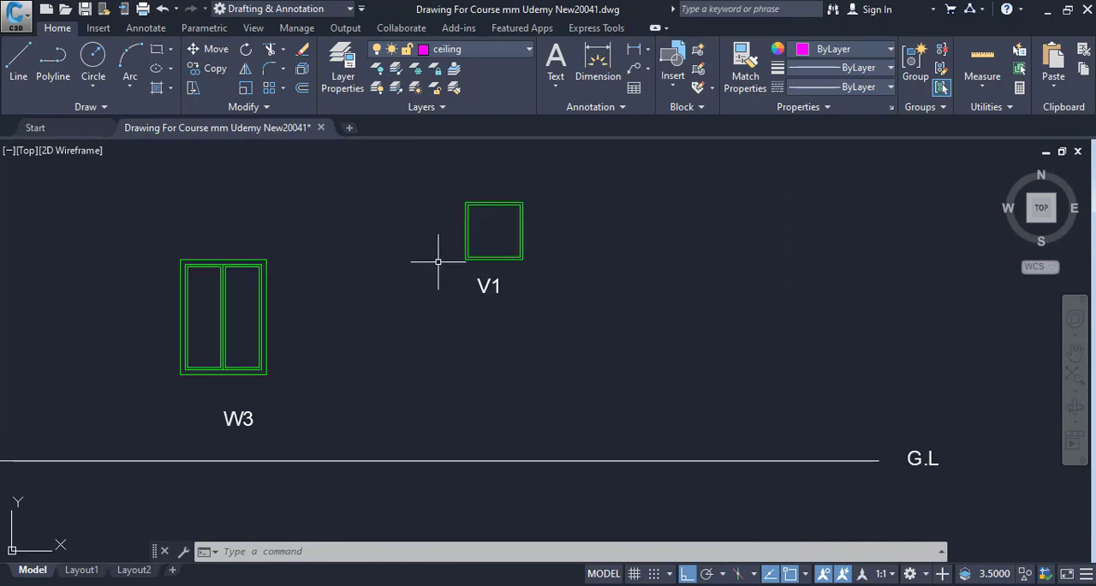
Compare the bottom level of ventilator V1 with the door tops using a temporary horizontal line from its lower-left corner
key("Escape")
key("Return")
scroll(626, 397, "down", 4)
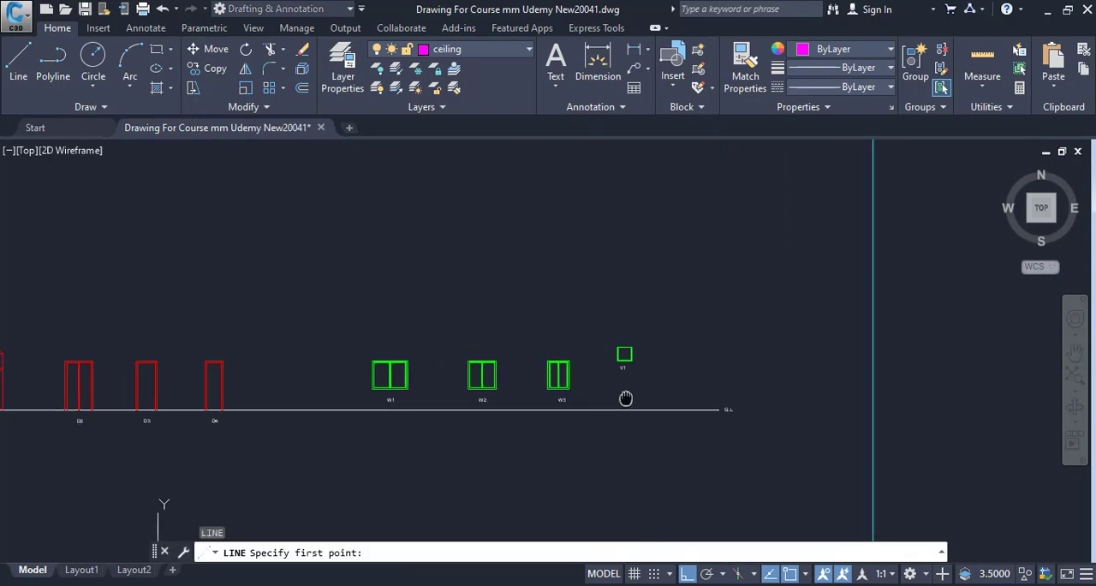
scroll(428, 380, "up", 4)
scroll(497, 395, "down", 1)
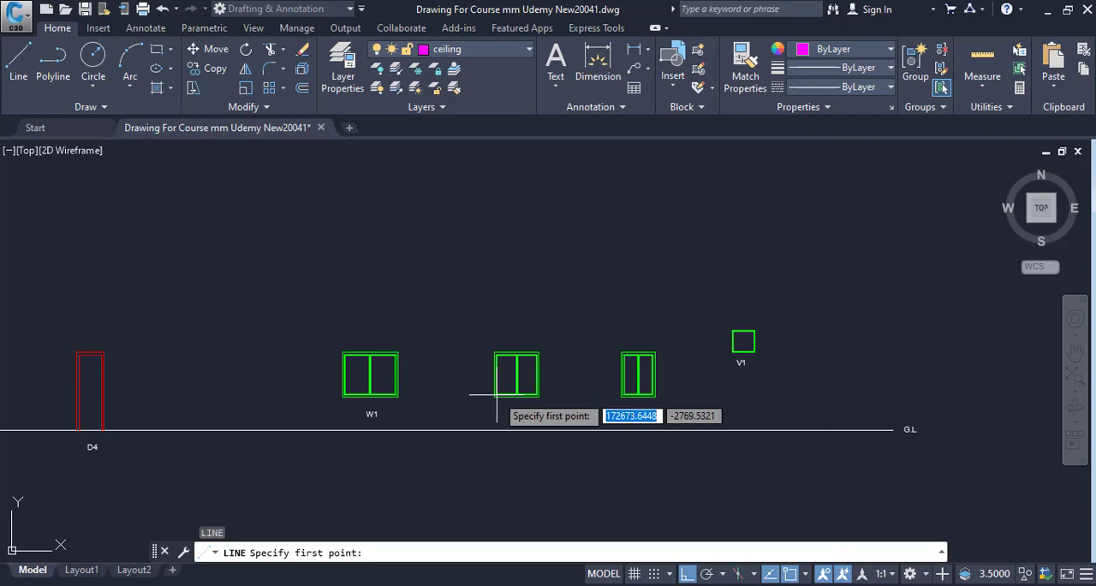
left_click(733, 350)
scroll(128, 351, "up", 4)
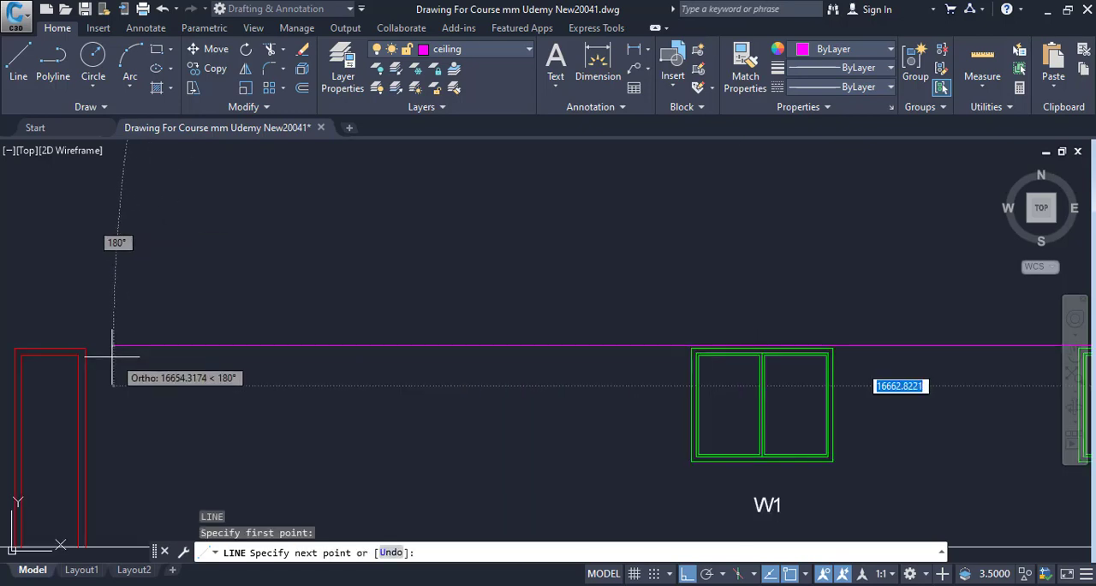
left_click_drag(117, 366, 418, 372)
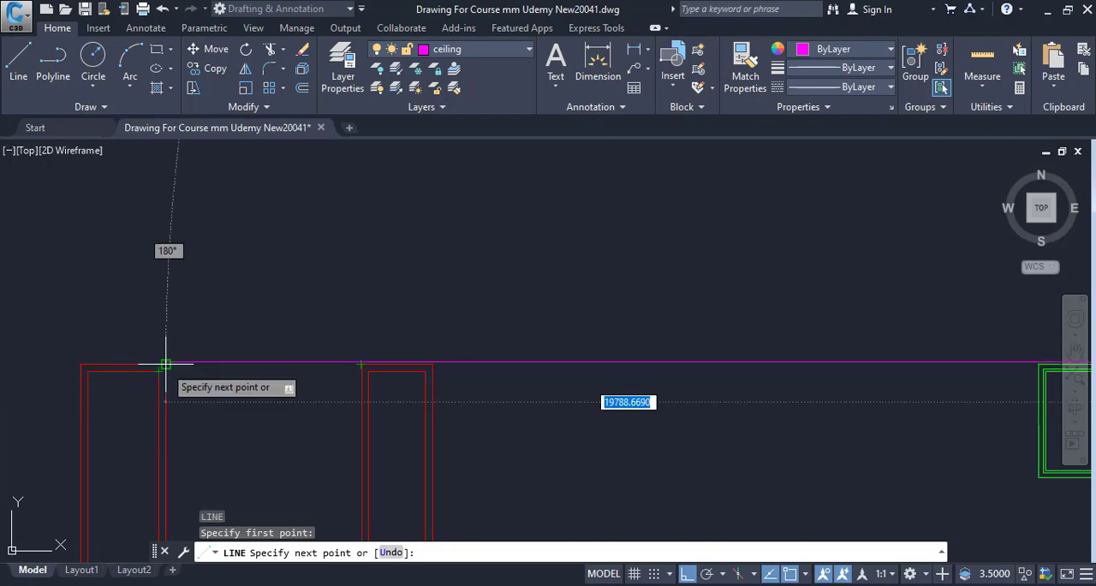
scroll(430, 384, "down", 2)
left_click_drag(431, 384, 106, 374)
left_click_drag(663, 385, 269, 382)
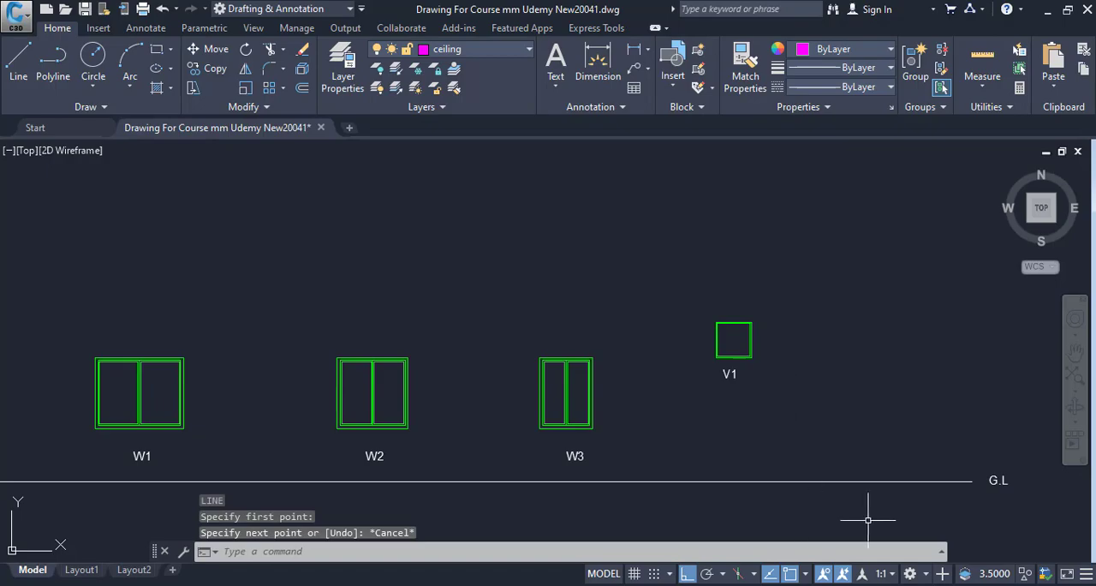
Check the door openings in the toilet floor plan, then switch to Excel and enter Deductions in B9
left_click(814, 578)
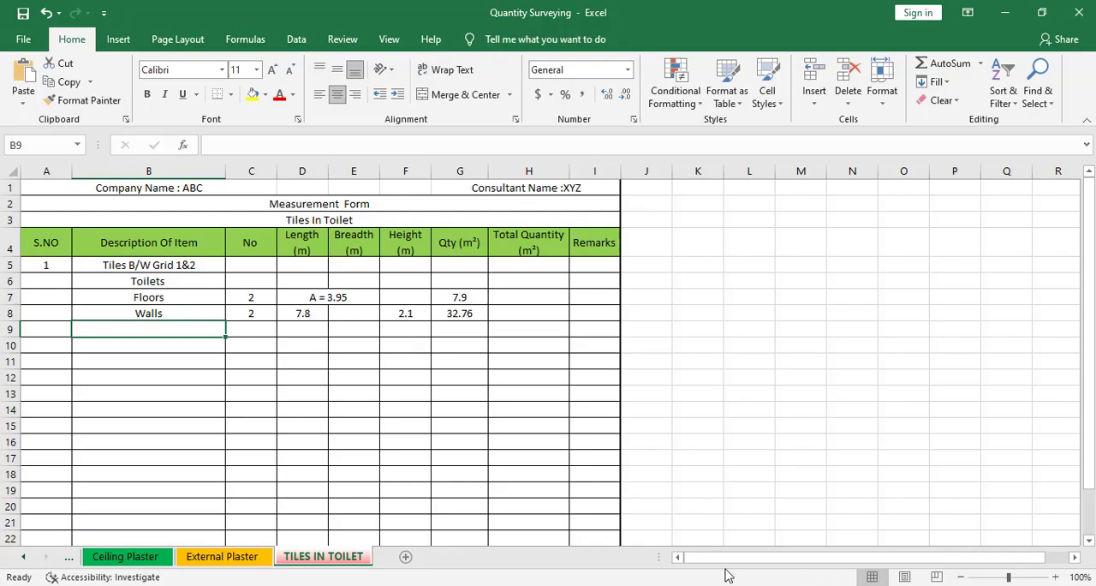
key("alt+Tab")
scroll(360, 391, "down", 10)
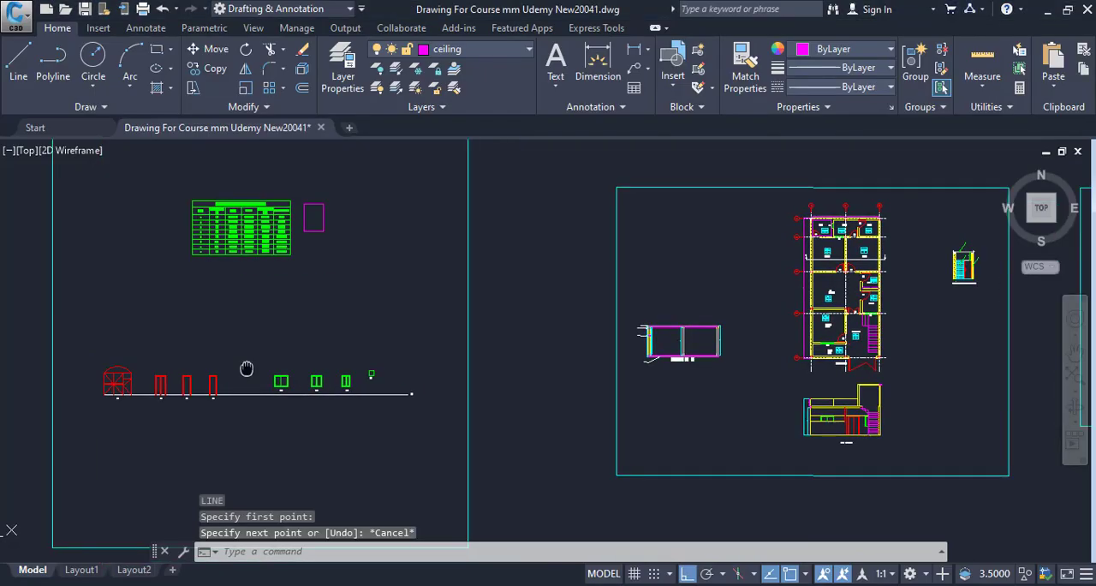
scroll(634, 176, "up", 10)
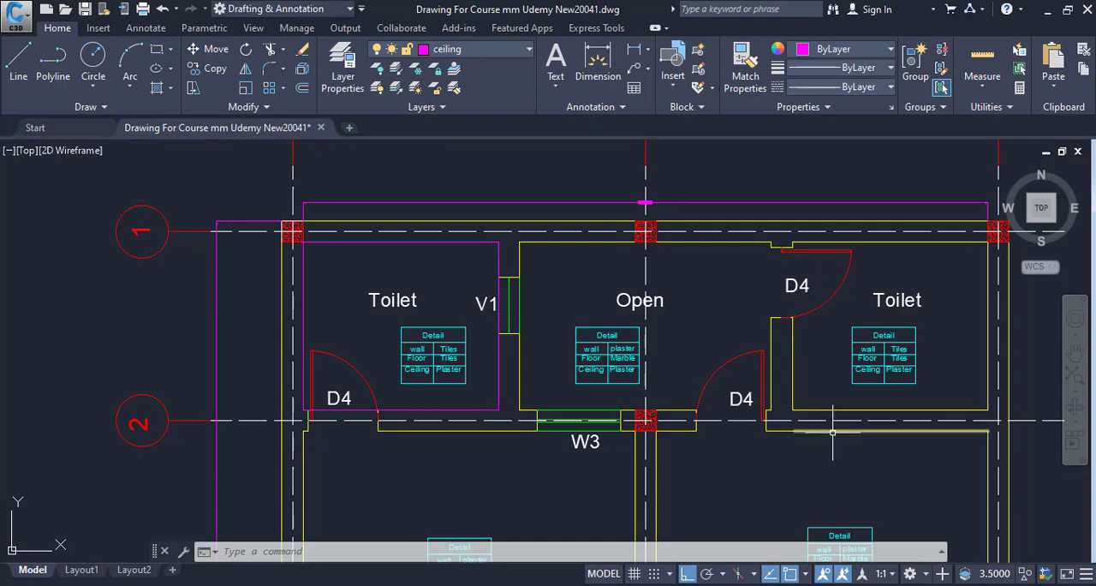
key("alt+Tab")
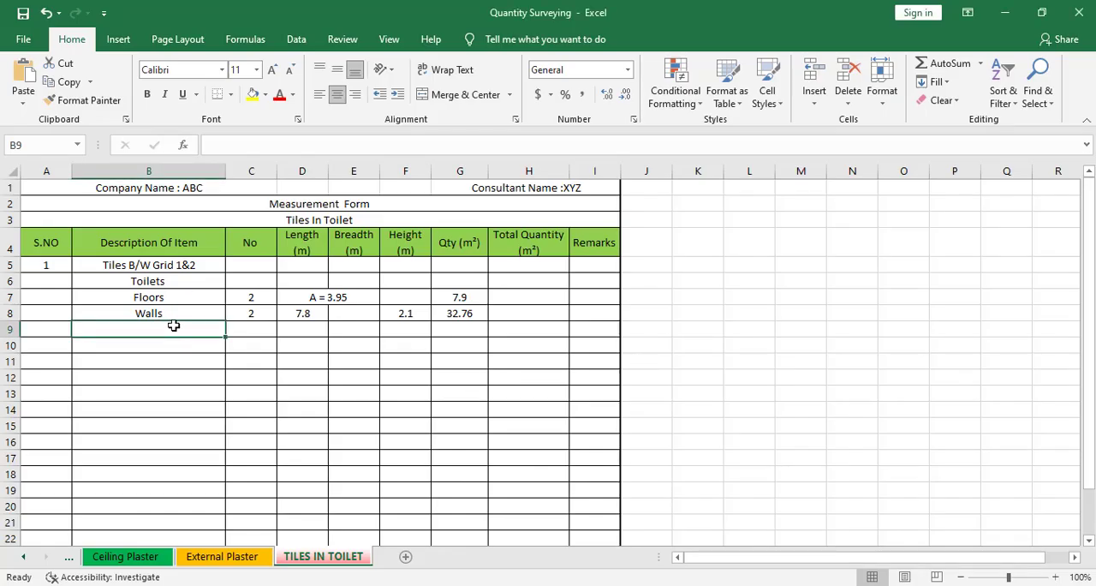
type("Dedu")
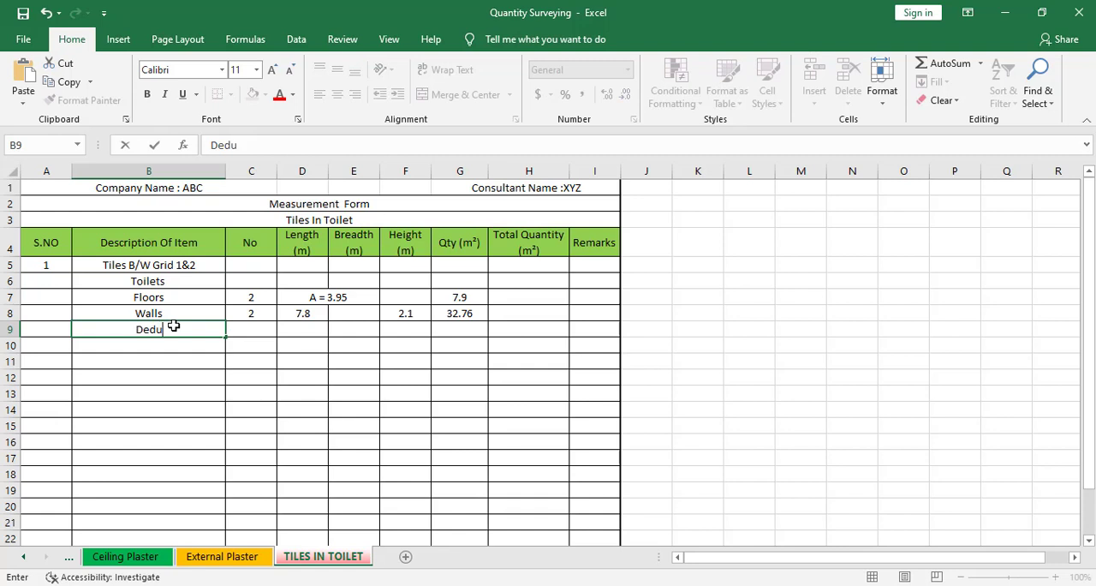
type("ctions")
key("Return")
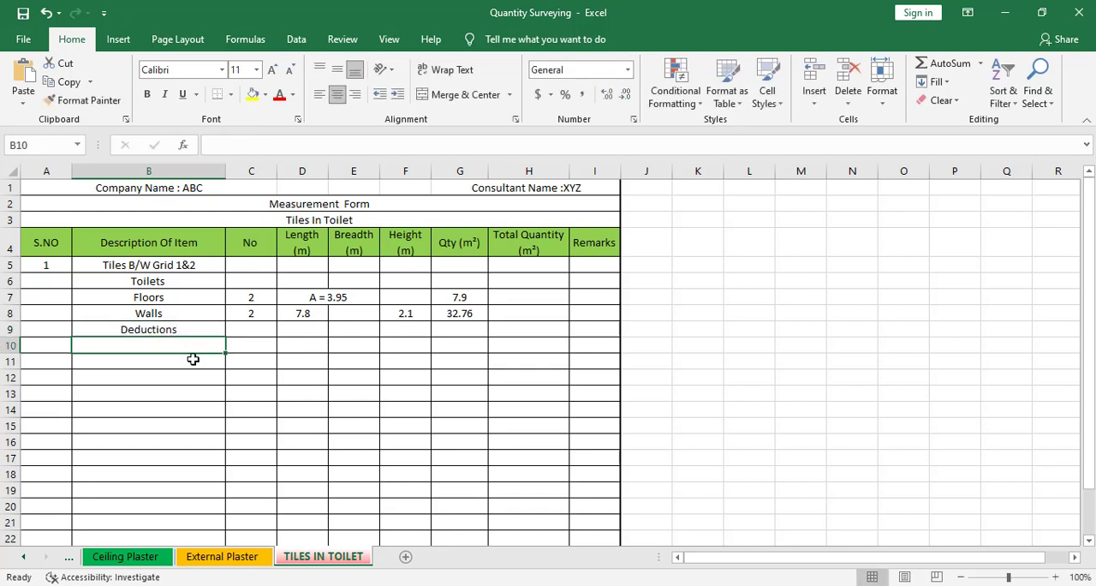
Add door D4 in B10 as a deduction item with -2 as its number in C10
type("D4")
key("Tab")
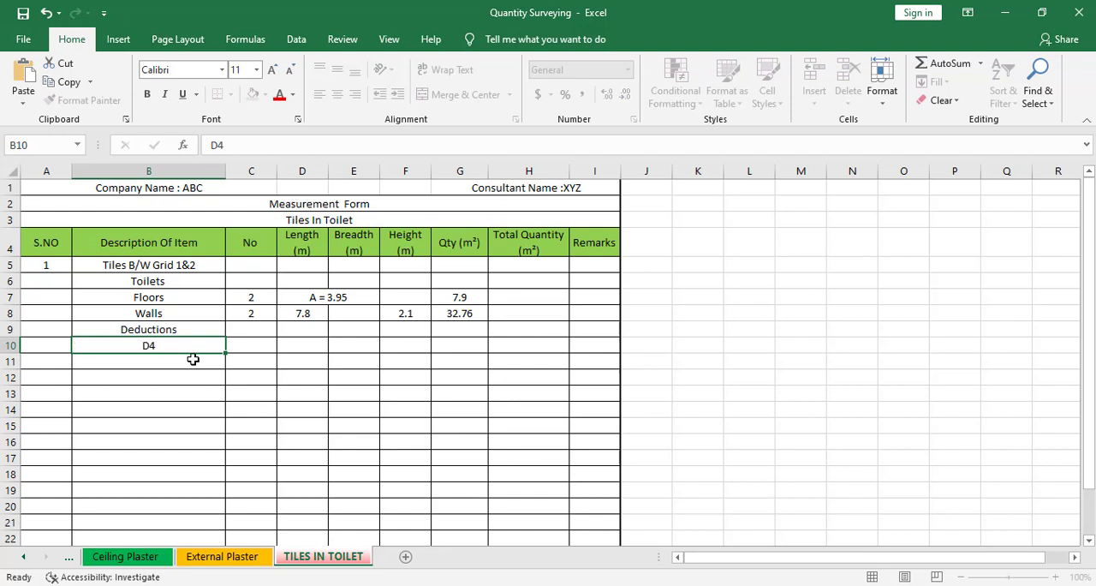
type("-")
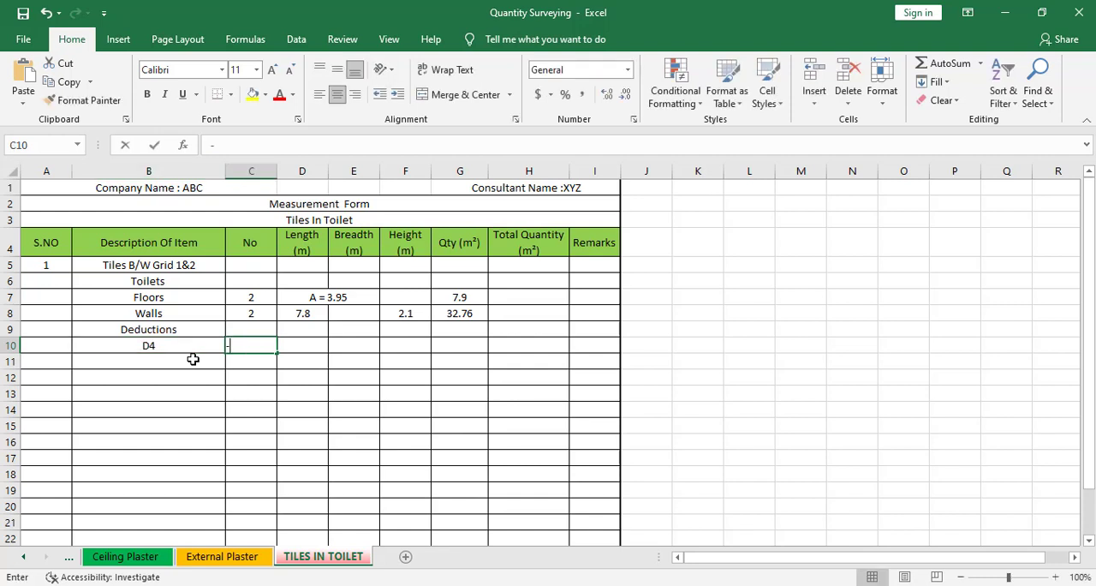
type("2")
key("Tab")
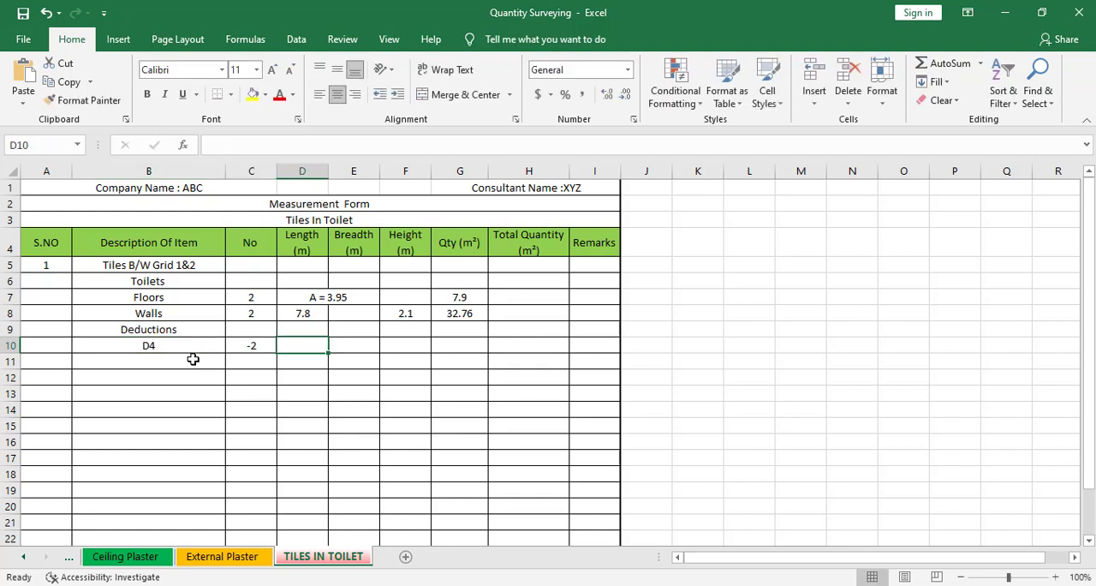
Switch to AutoCAD, look up the width and height of door D4 in the Doors and Windows Schedule, and return to Excel
left_click(839, 584)
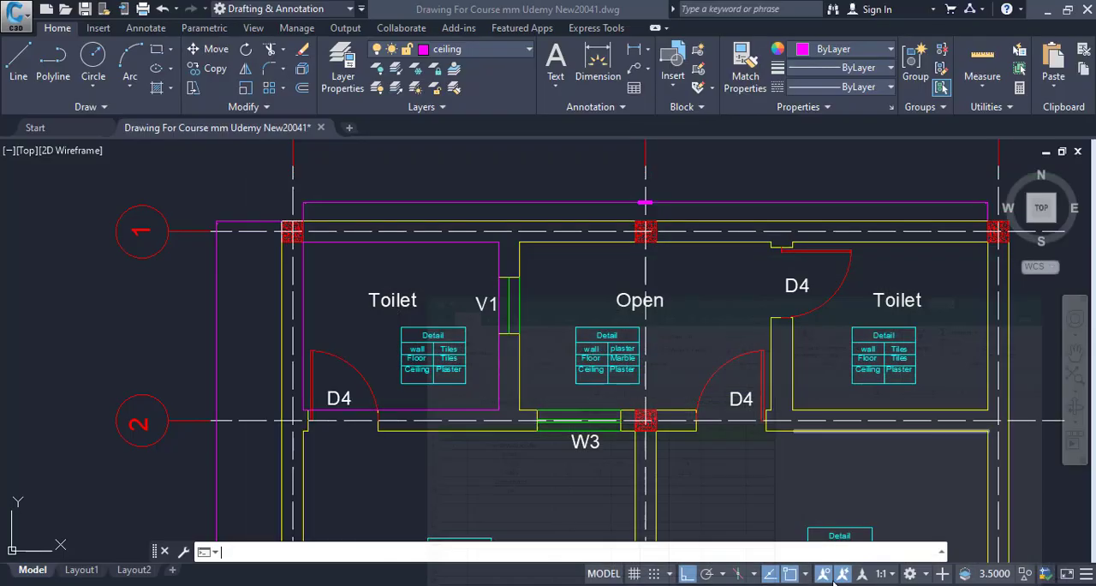
scroll(613, 392, "down", 6)
mouse_move(601, 392)
left_mouse_down()
mouse_move(756, 402)
mouse_move(952, 388)
mouse_move(1012, 347)
left_mouse_up()
scroll(600, 377, "down", 5)
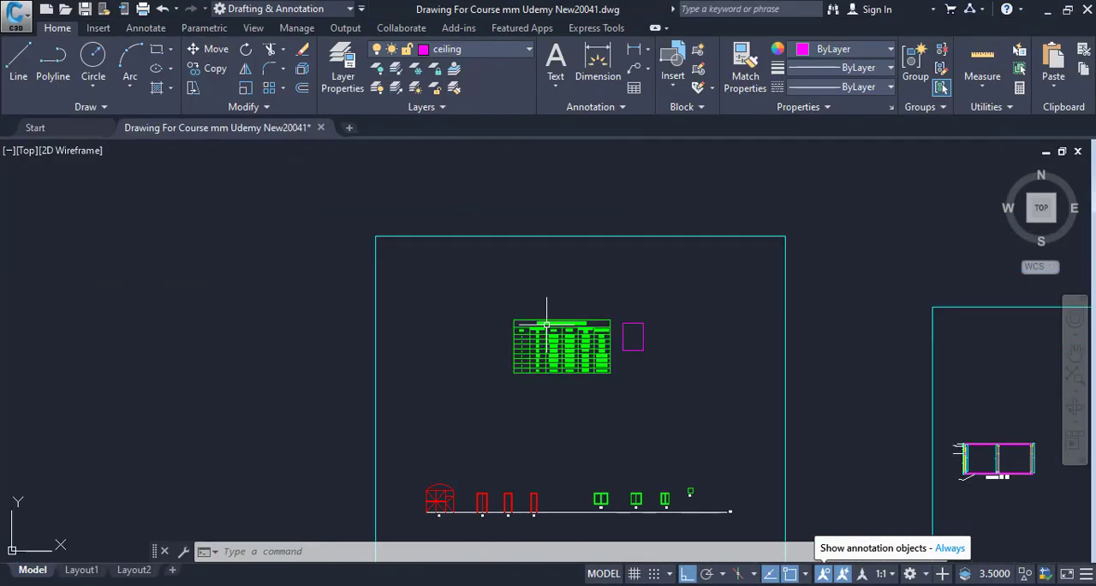
scroll(550, 325, "up", 11)
left_click_drag(560, 416, 547, 332)
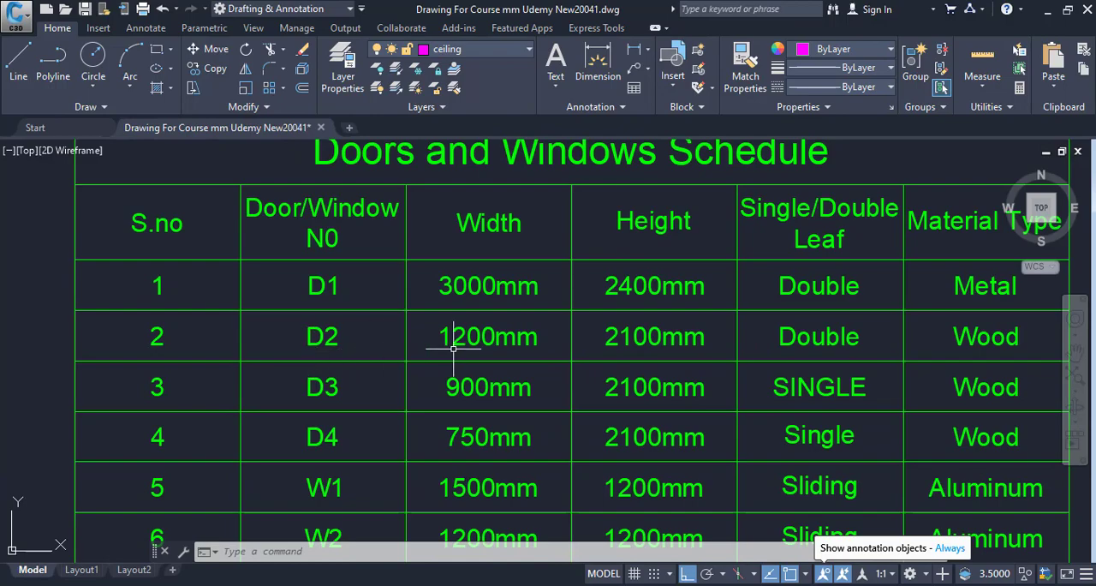
key("alt+Tab")
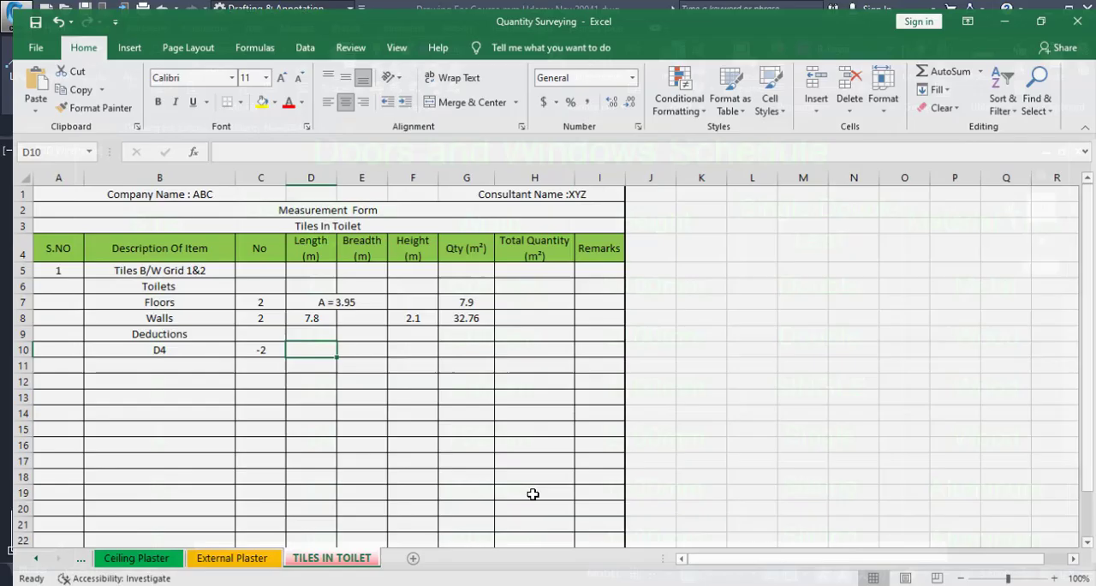
Enter the D4 deduction's breadth as 1.2 in E10 and its height as 2.1 in F10, leaving the length in D10 empty
type("1.2")
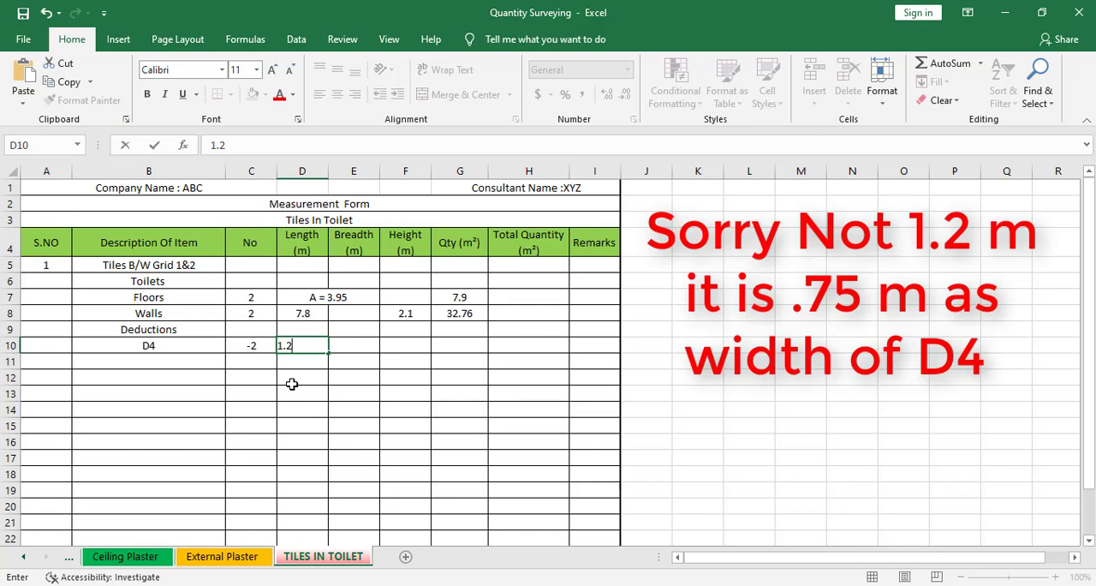
left_click(347, 345)
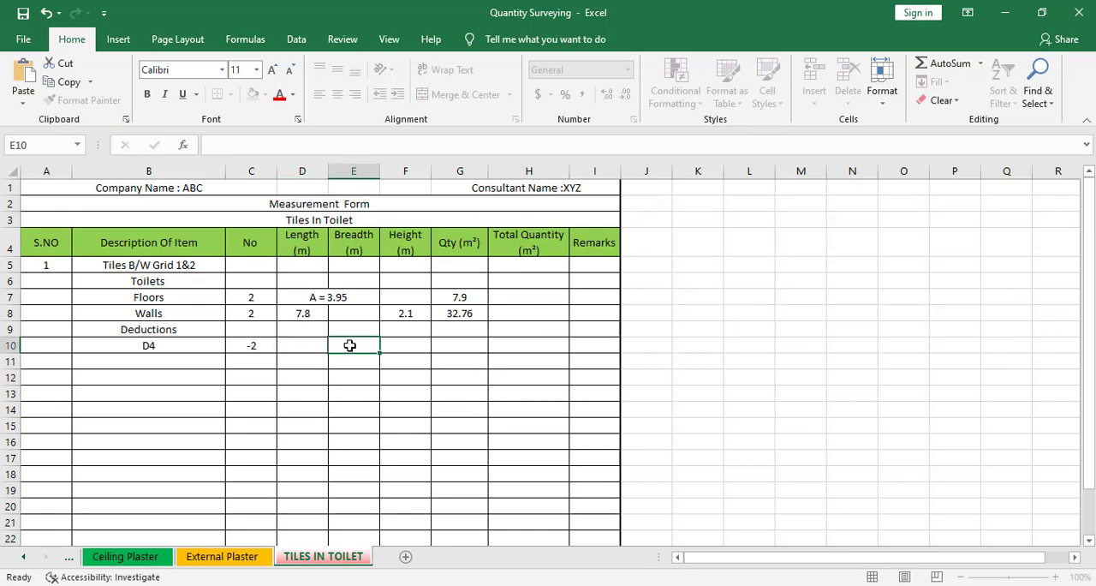
type("1.2")
key("ctrl+Return")
key("Tab")
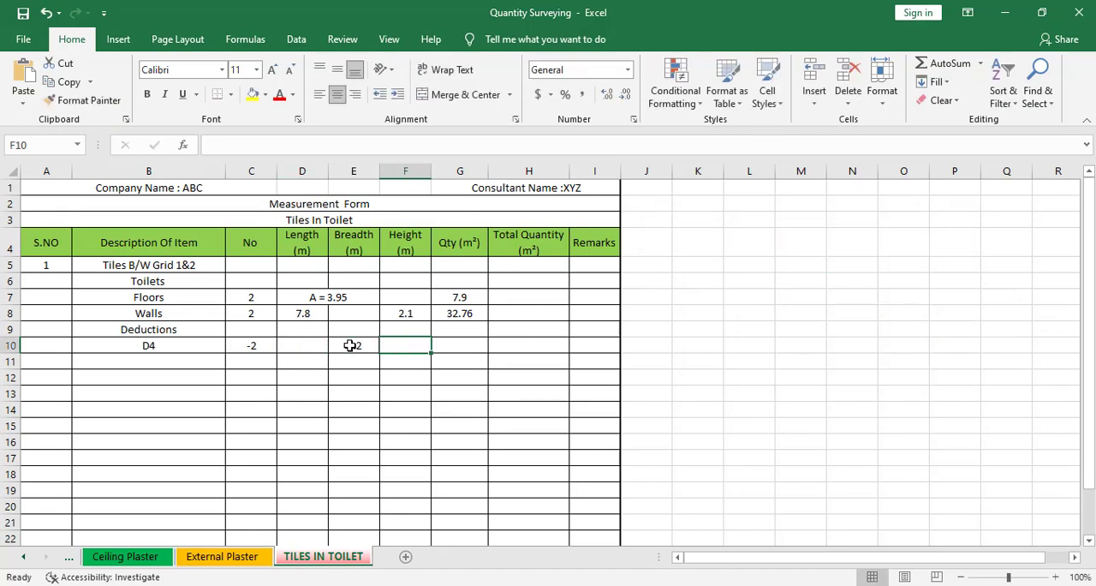
type("2.")
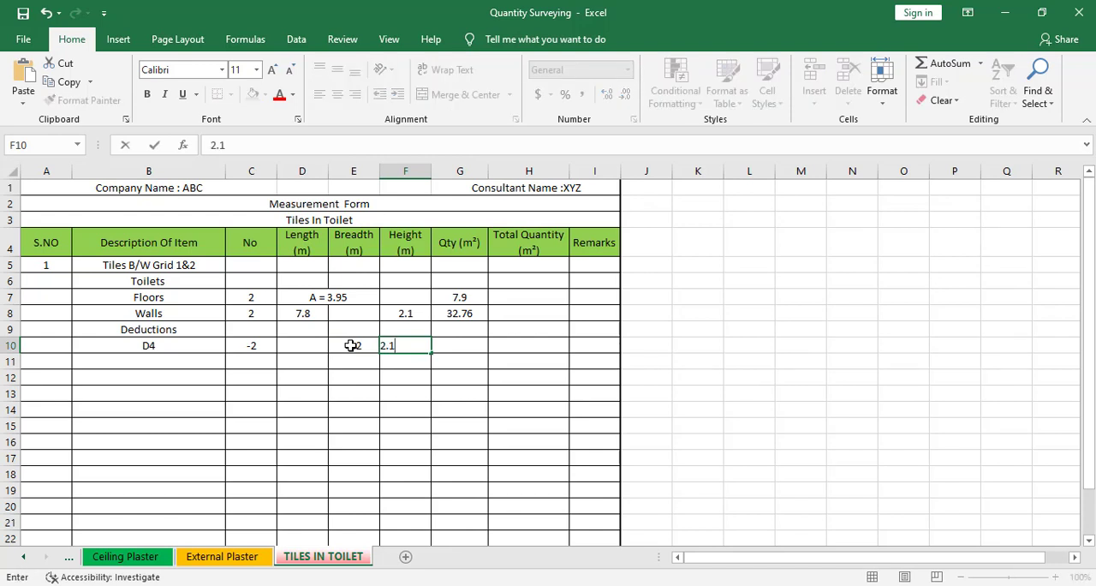
type("1")
left_click(374, 391)
Calculate the D4 deduction quantity in G10 with the formula =C10*E10*F10
left_click(449, 346)
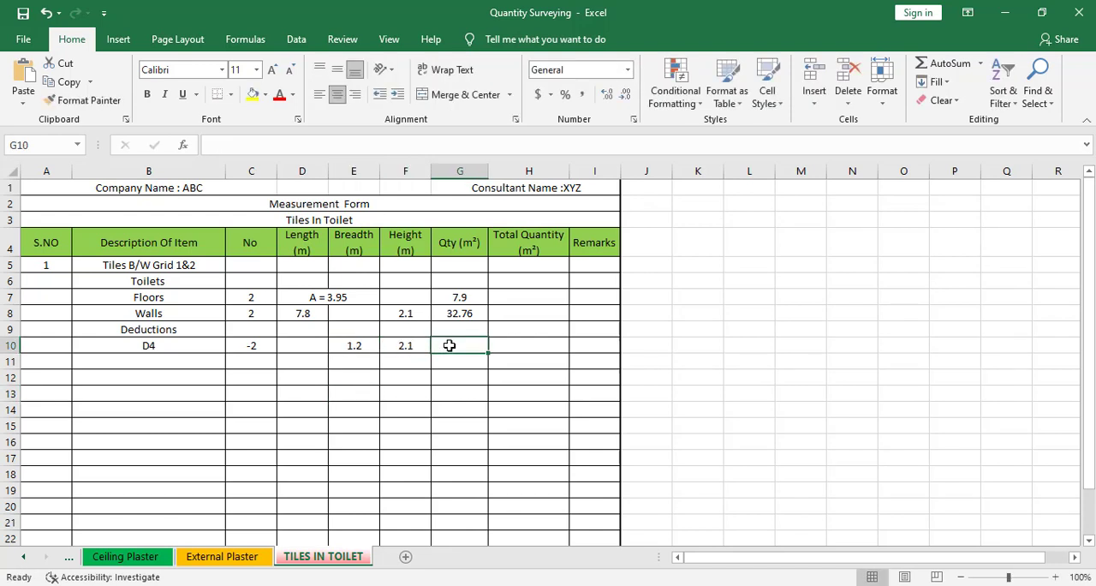
type("=")
left_click(231, 347)
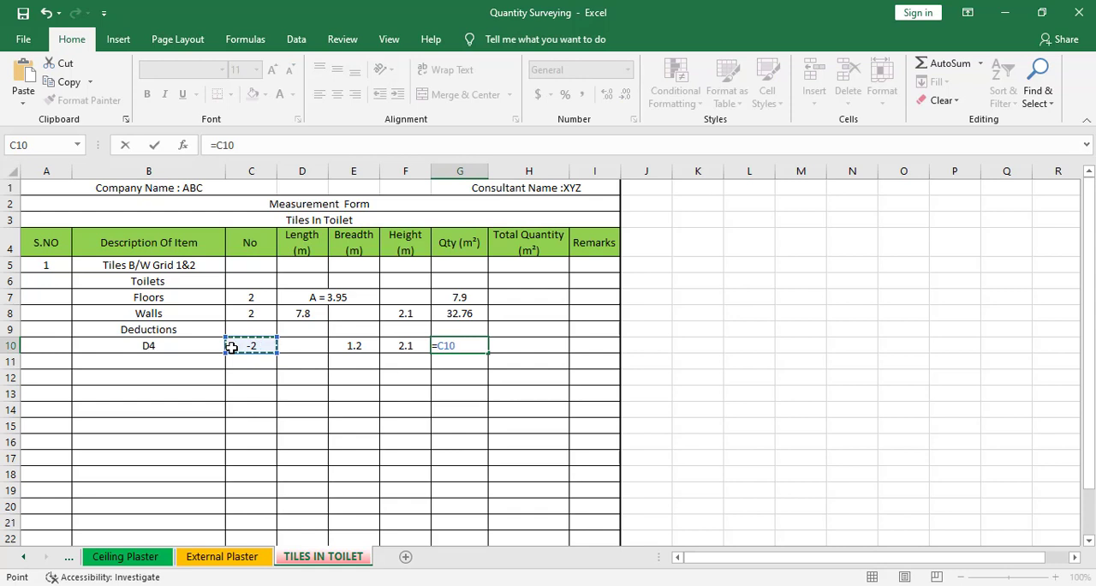
type("*")
left_click(341, 346)
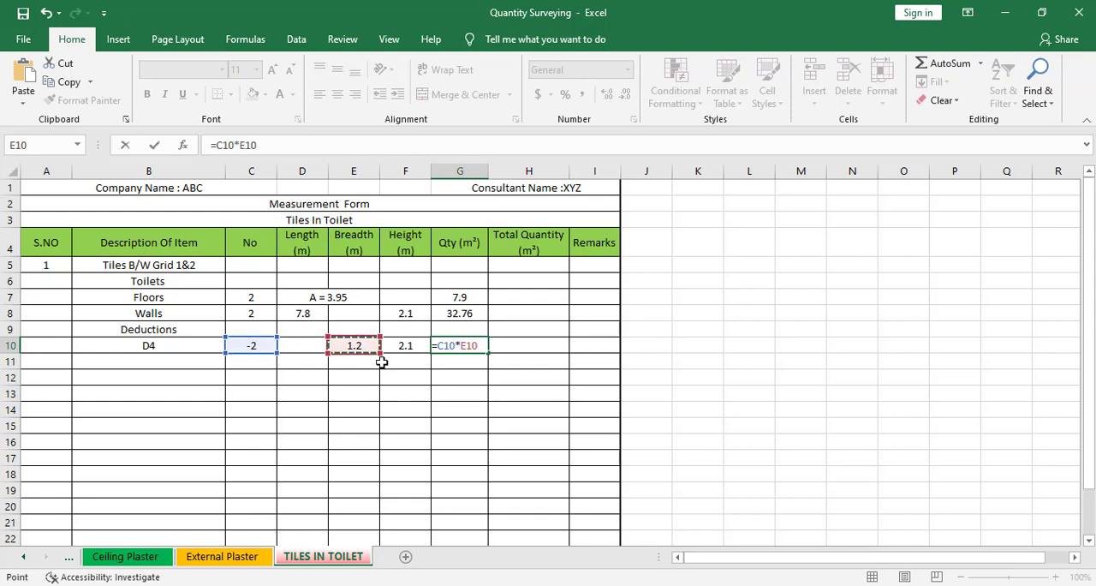
type("*")
left_click(409, 347)
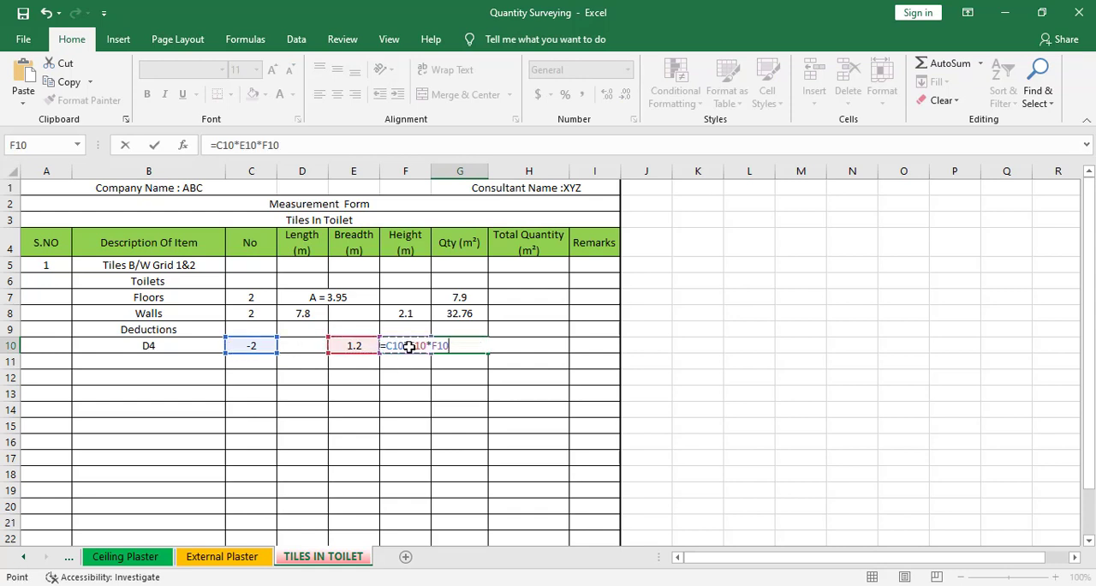
key("Return")
Inspect which quantity cells the total formula in H24 sums, leaving the formula as it is
scroll(507, 394, "down", 3)
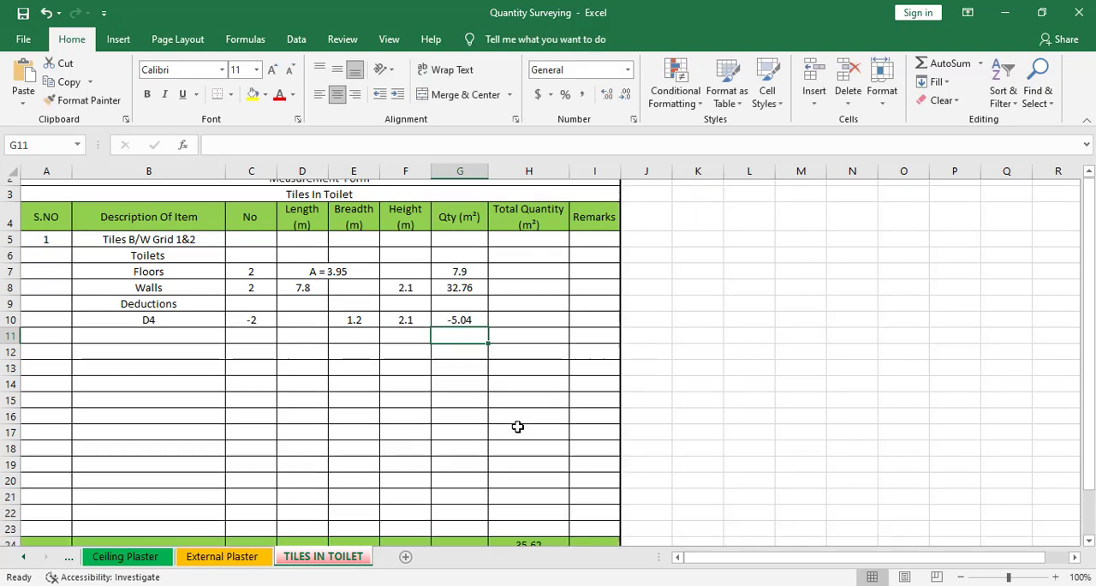
left_click(543, 414)
double_click(543, 414)
scroll(543, 420, "up", 3)
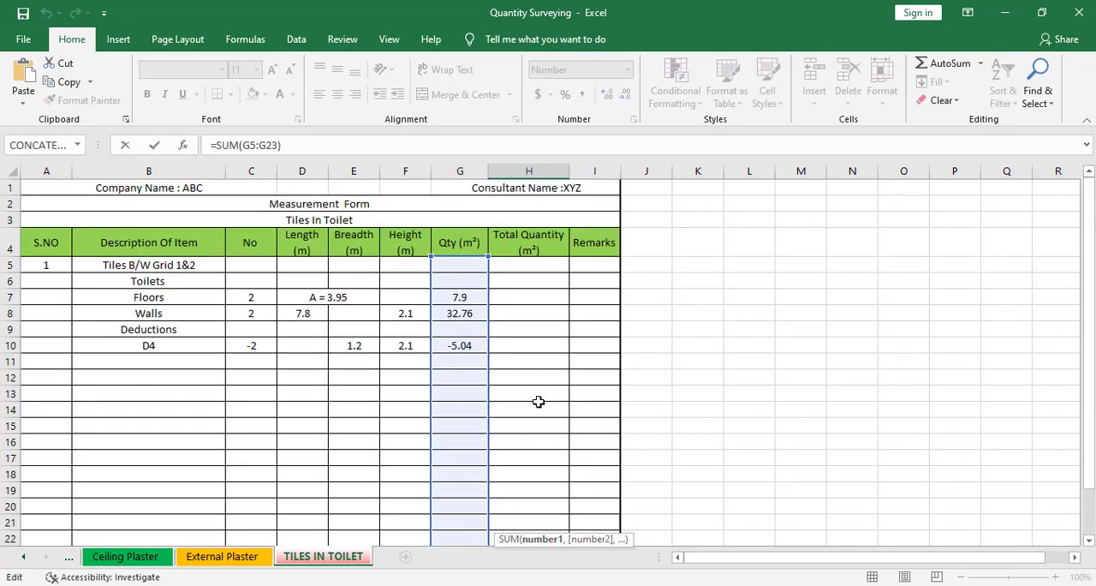
scroll(514, 445, "down", 2)
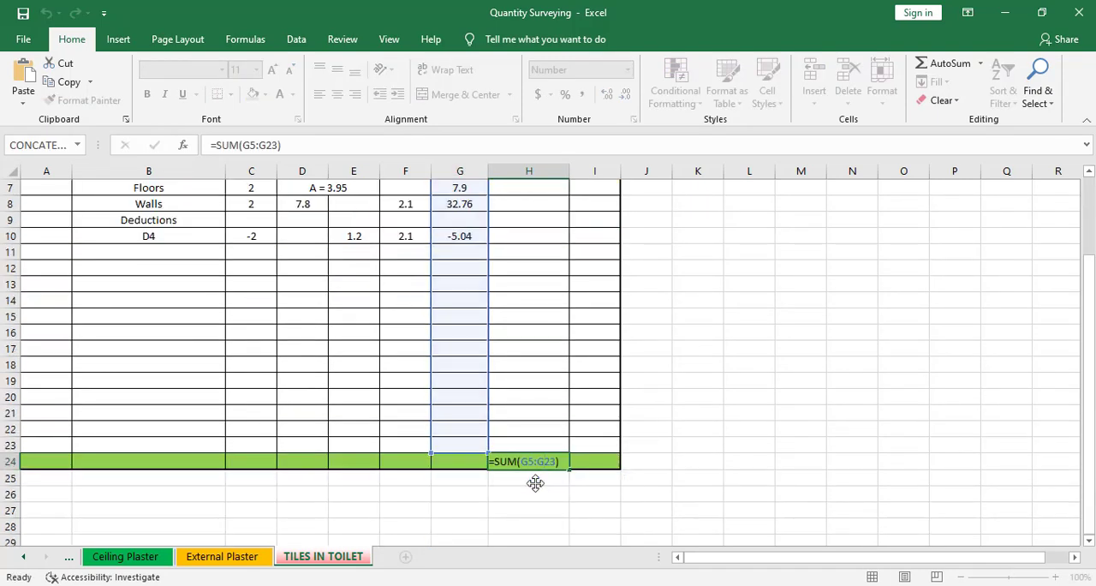
key("Escape")
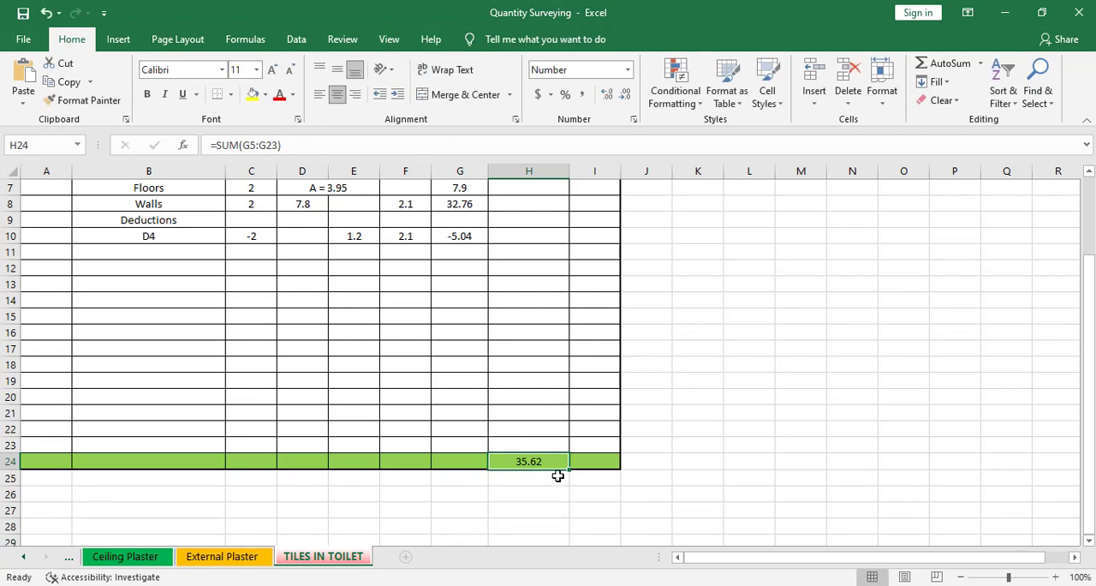
scroll(558, 474, "up", 3)
Save the Quantity Surveying workbook
left_click(218, 403)
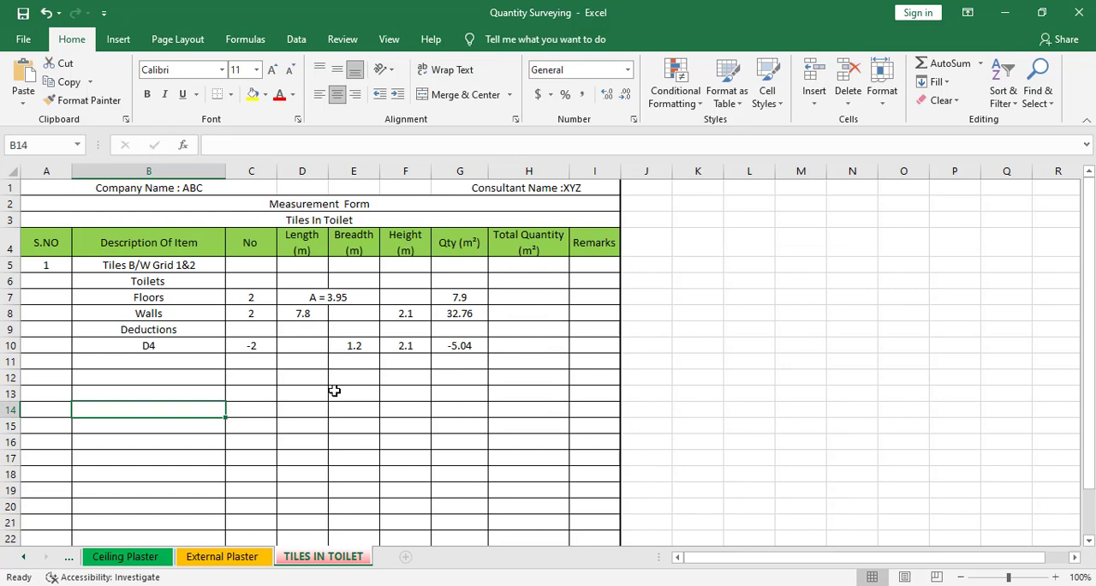
left_click(19, 39)
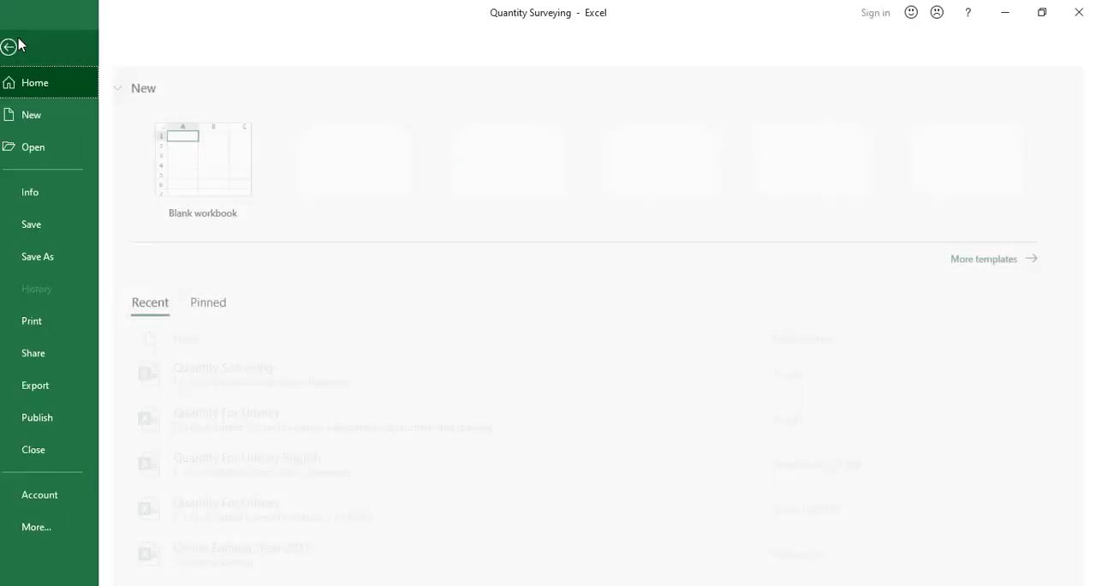
left_click(65, 223)
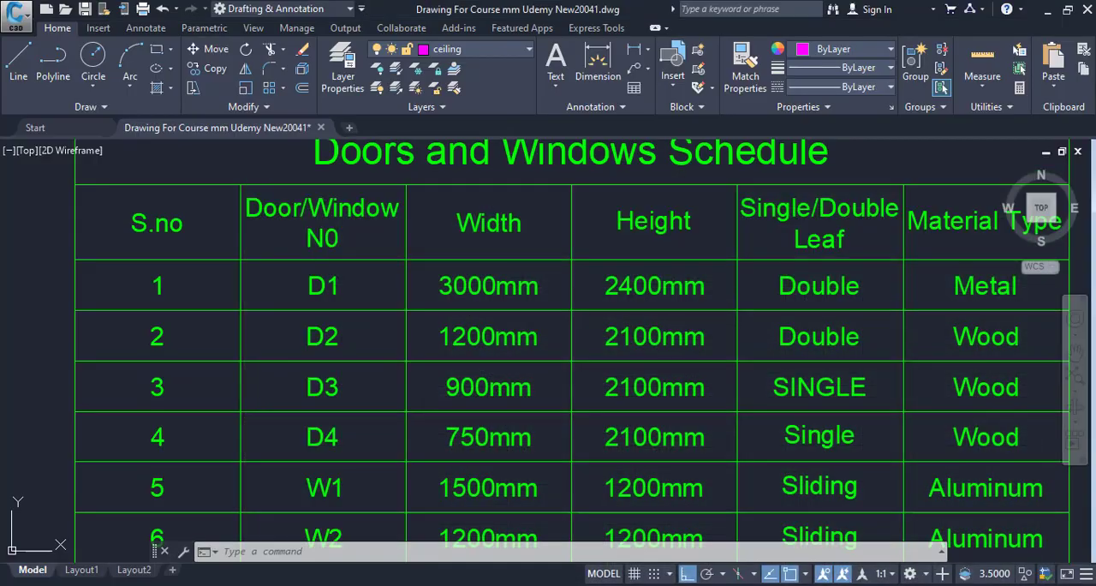
In the AutoCAD drawing, go from the door schedule to the floor plan and examine the toilets between grids 1 and 2
scroll(641, 481, "down", 5)
scroll(613, 415, "down", 5)
left_click_drag(610, 413, 456, 358)
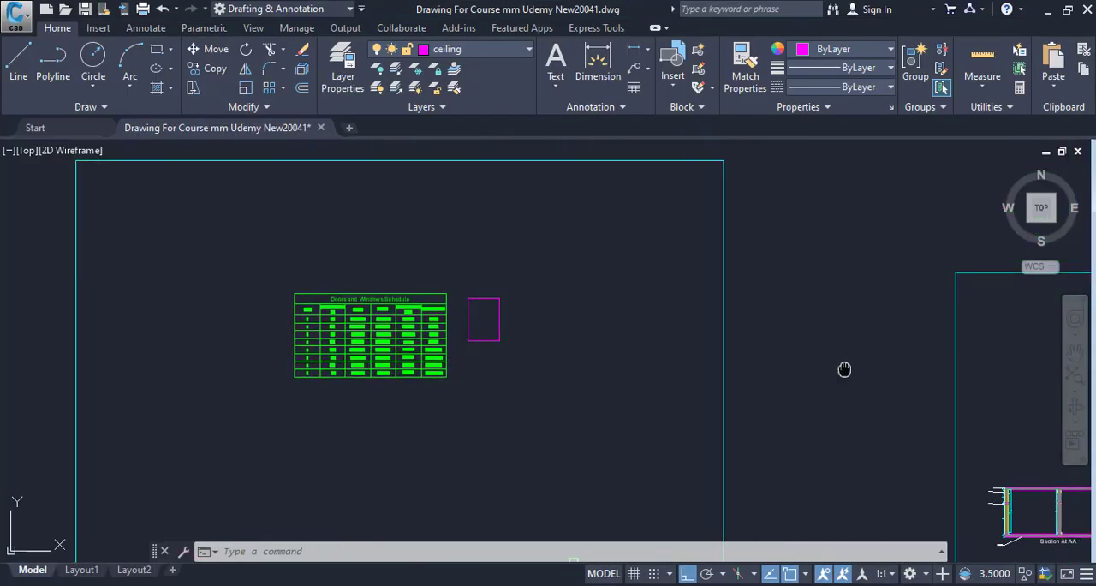
left_click_drag(845, 369, 609, 326)
left_click_drag(868, 462, 512, 395)
scroll(661, 287, "up", 2)
left_click_drag(660, 277, 619, 372)
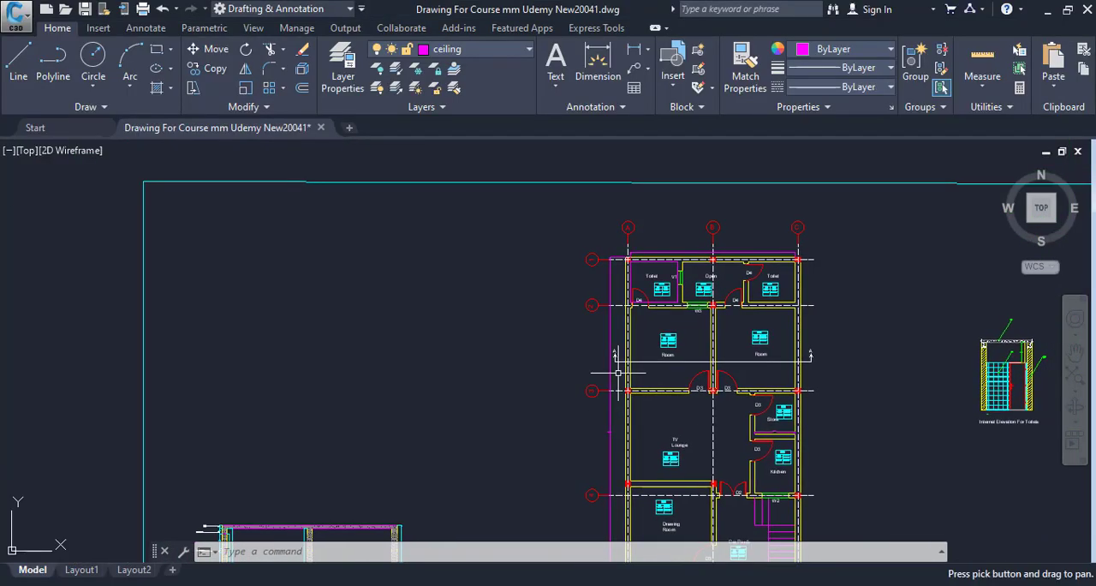
scroll(673, 310, "up", 4)
left_click_drag(663, 296, 638, 371)
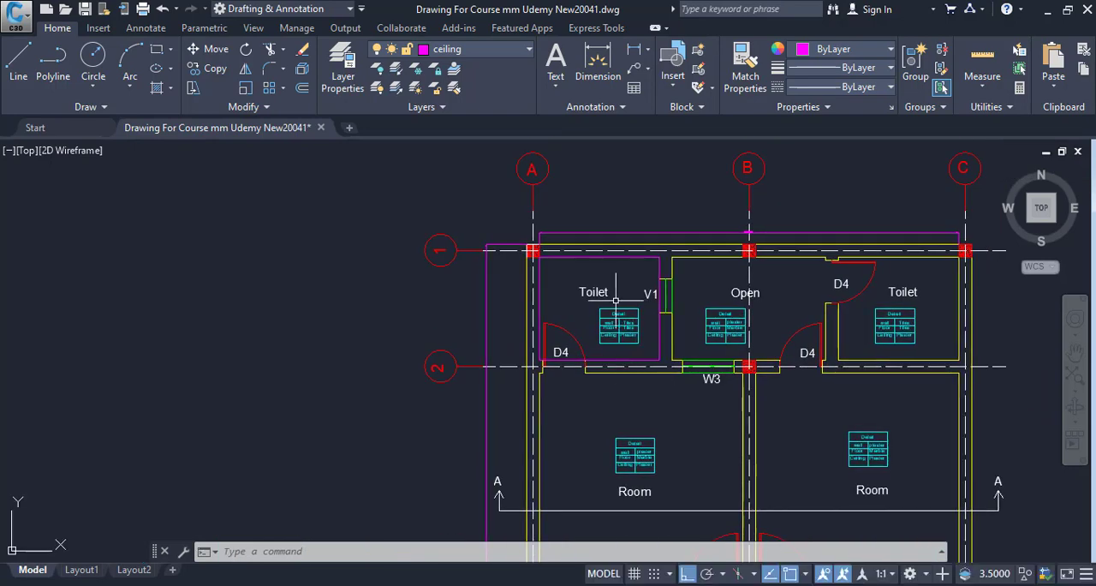
left_click_drag(616, 300, 519, 398)
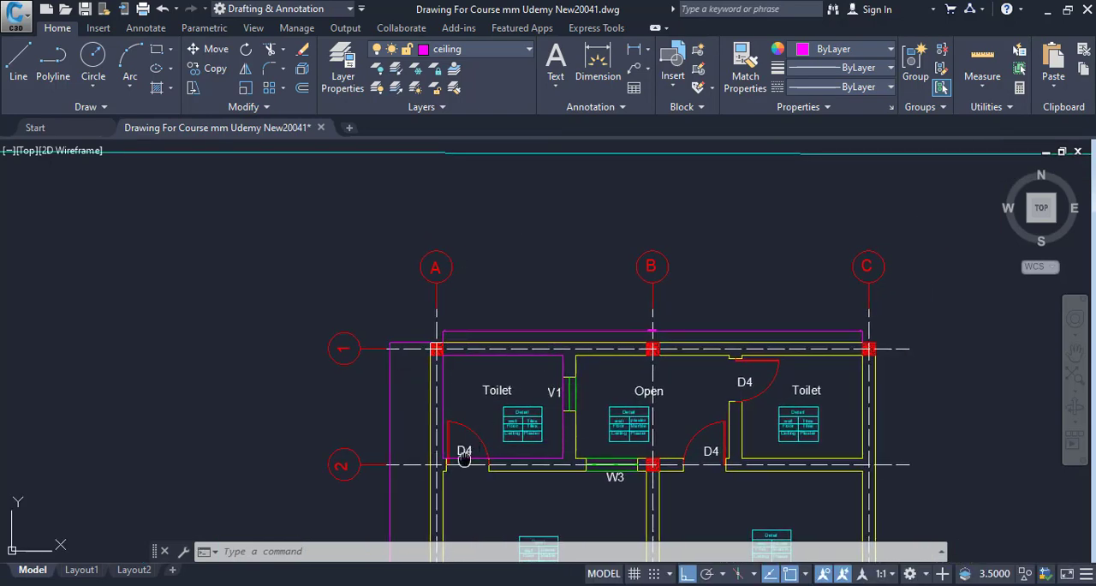
left_click_drag(463, 459, 390, 403)
scroll(394, 401, "up", 2)
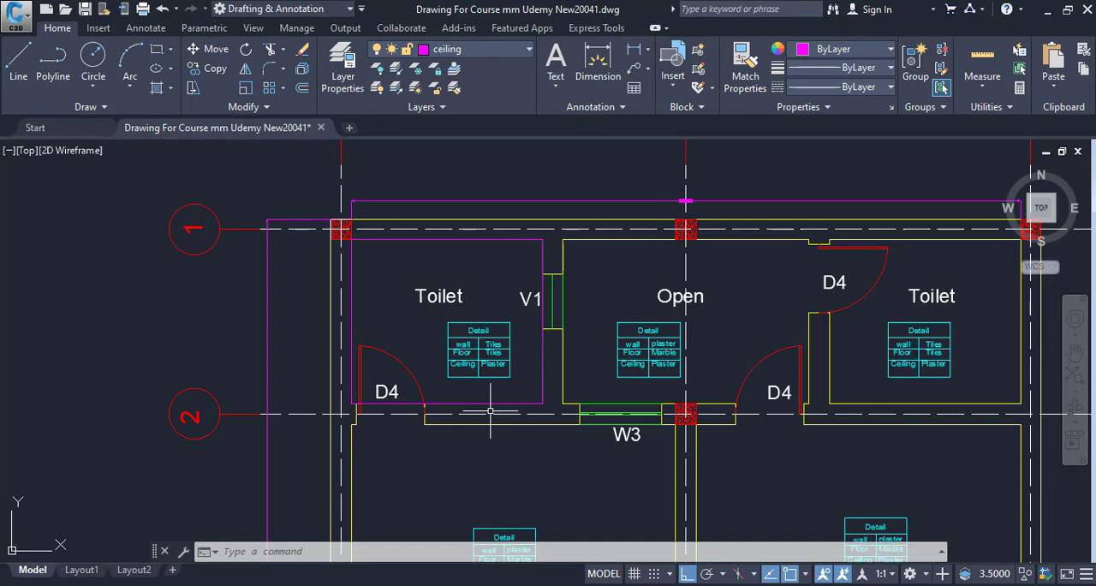
scroll(592, 424, "down", 4)
left_click_drag(592, 424, 459, 373)
scroll(443, 359, "up", 2)
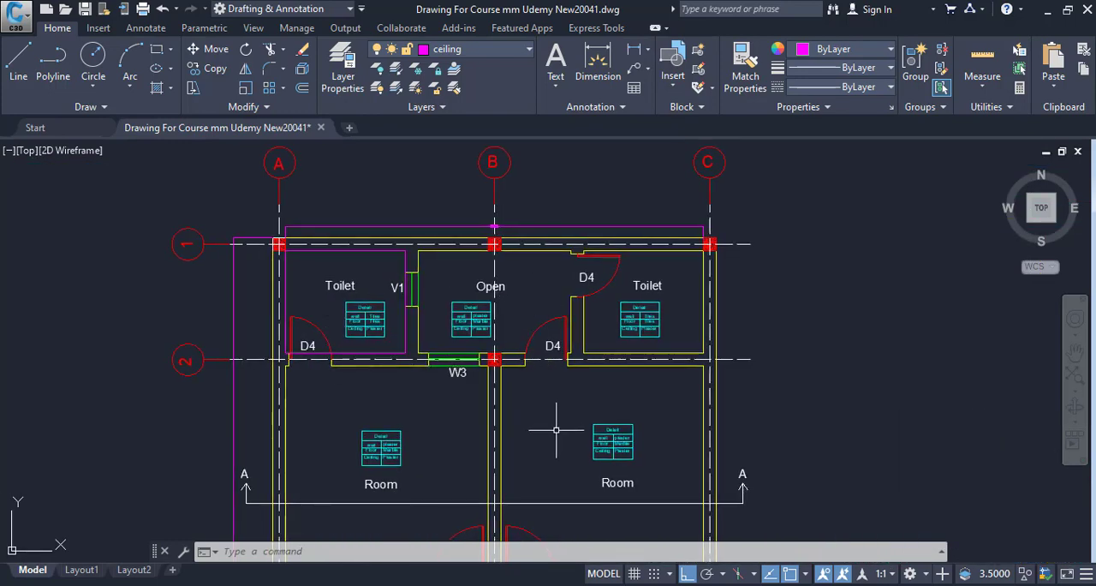
left_click_drag(562, 436, 523, 334)
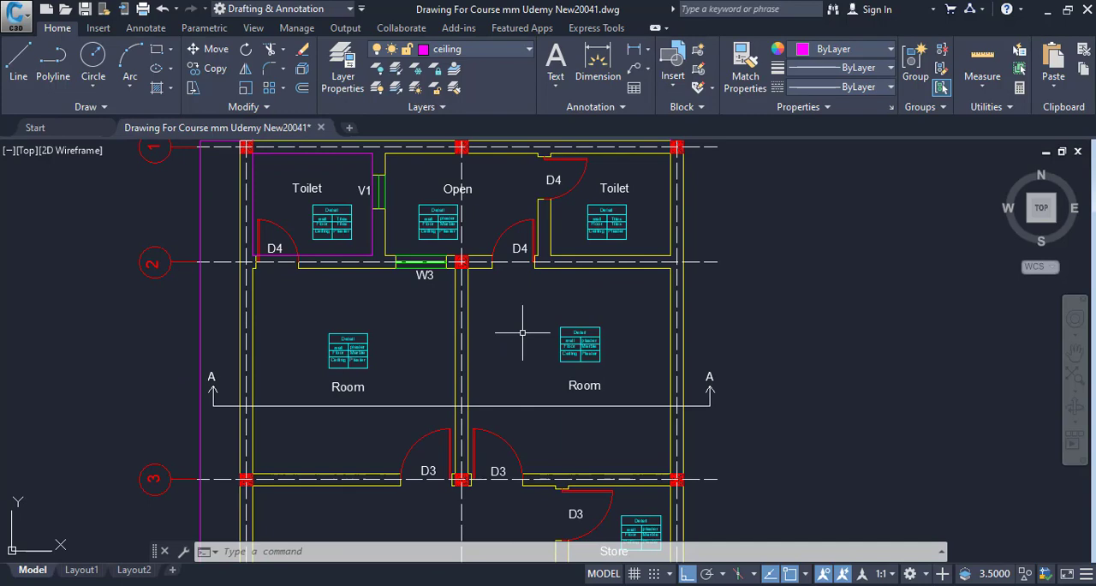